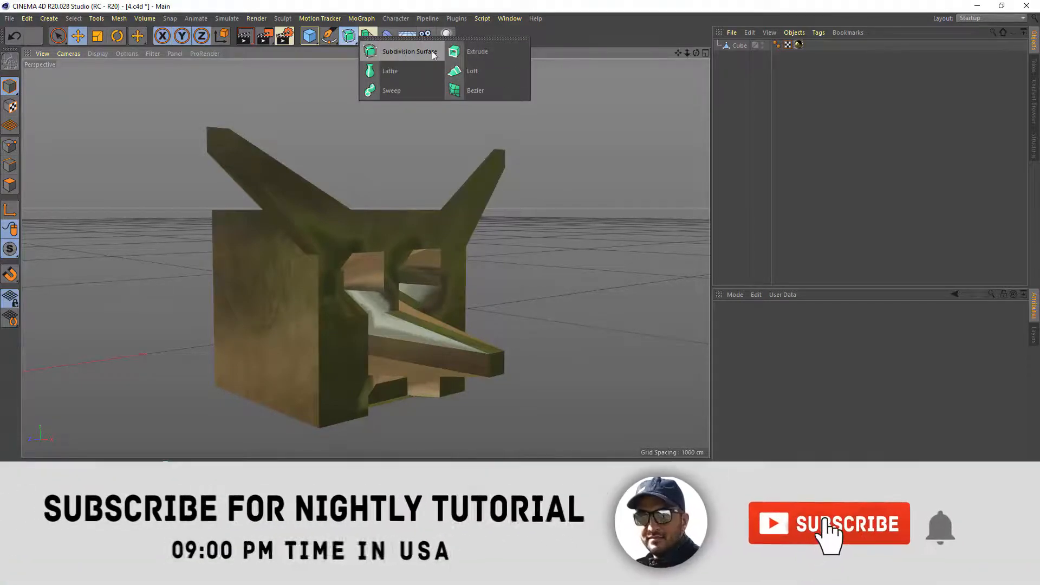
# - Add a Subdivision Surface generator and make the Cube head model its child
pyautogui.click(433, 53)
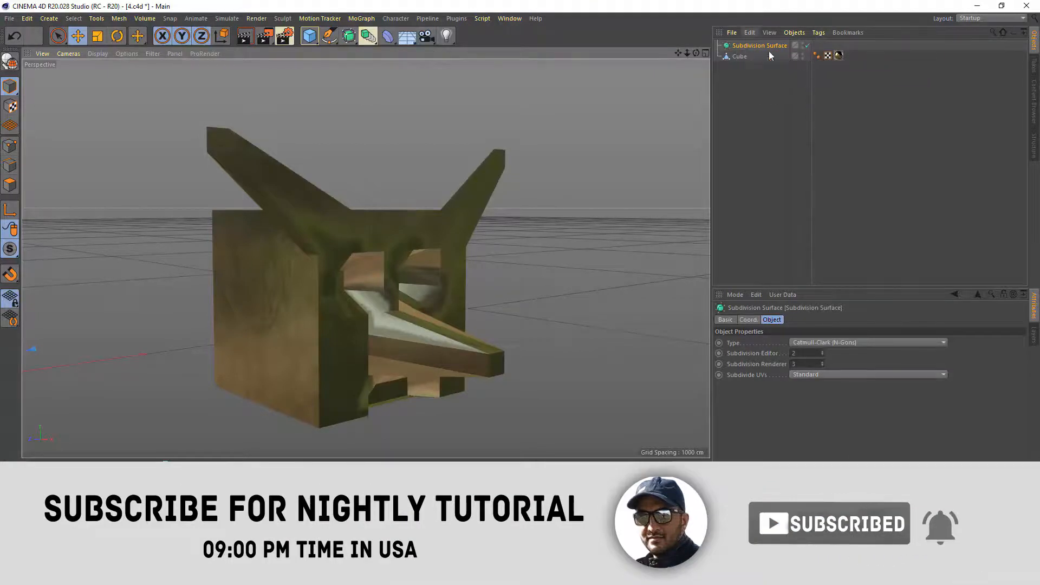
pyautogui.click(349, 36)
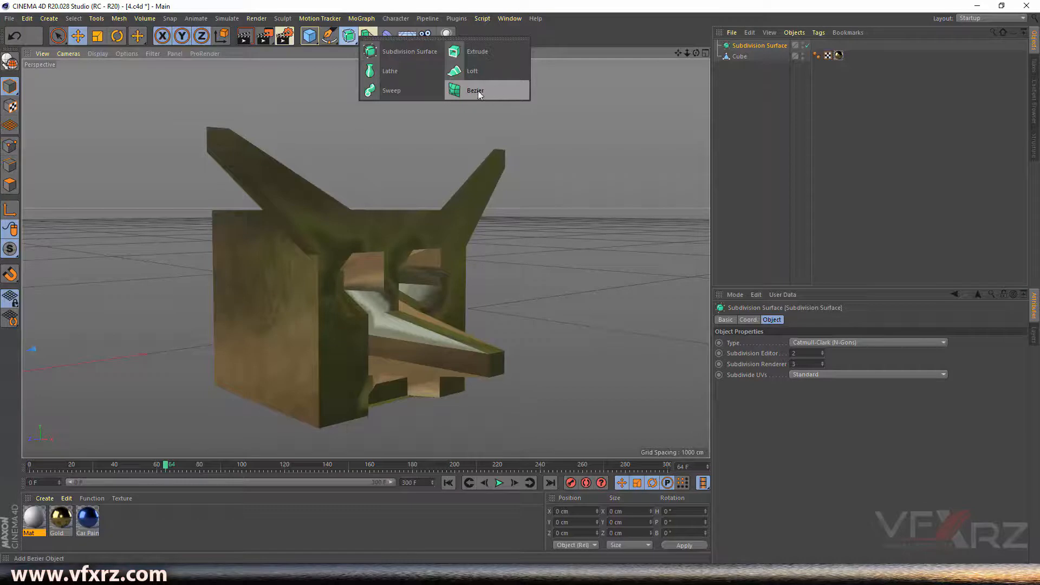
pyautogui.click(739, 56)
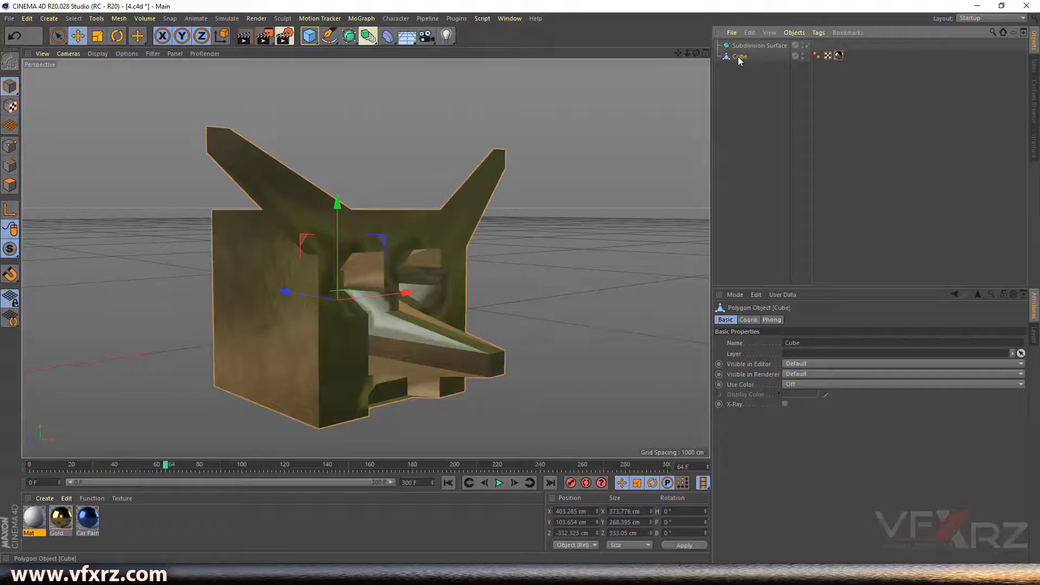
pyautogui.moveTo(747, 48); pyautogui.dragTo(751, 46)
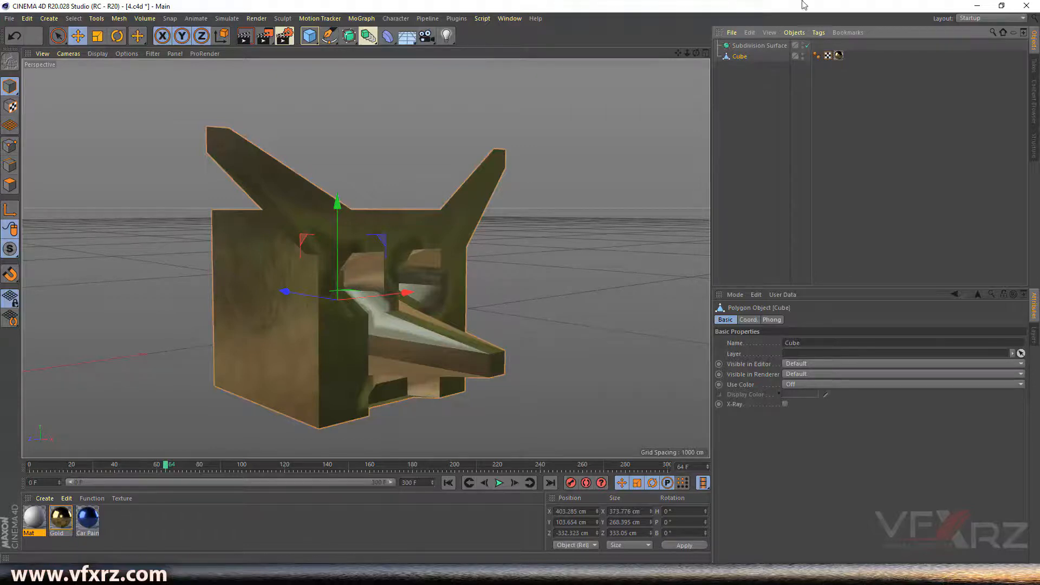
pyautogui.moveTo(696, 53); pyautogui.dragTo(654, 62)
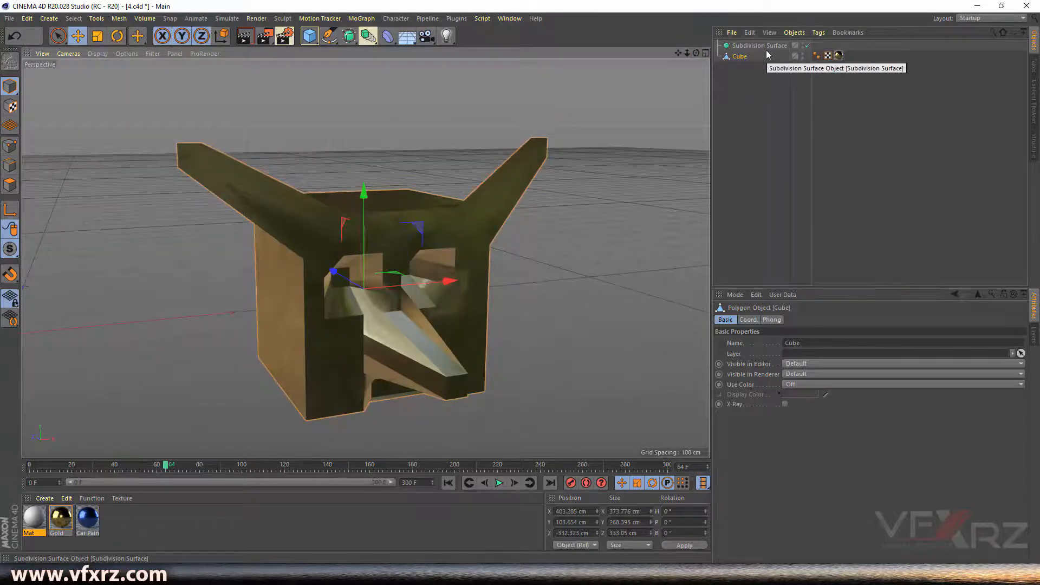
pyautogui.moveTo(678, 54)
pyautogui.mouseDown()
pyautogui.moveTo(685, 43)
pyautogui.moveTo(688, 54)
pyautogui.moveTo(658, 57)
pyautogui.mouseUp()
pyautogui.keyDown('alt'); pyautogui.moveTo(504, 168); pyautogui.dragTo(422, 194); pyautogui.keyUp('alt')
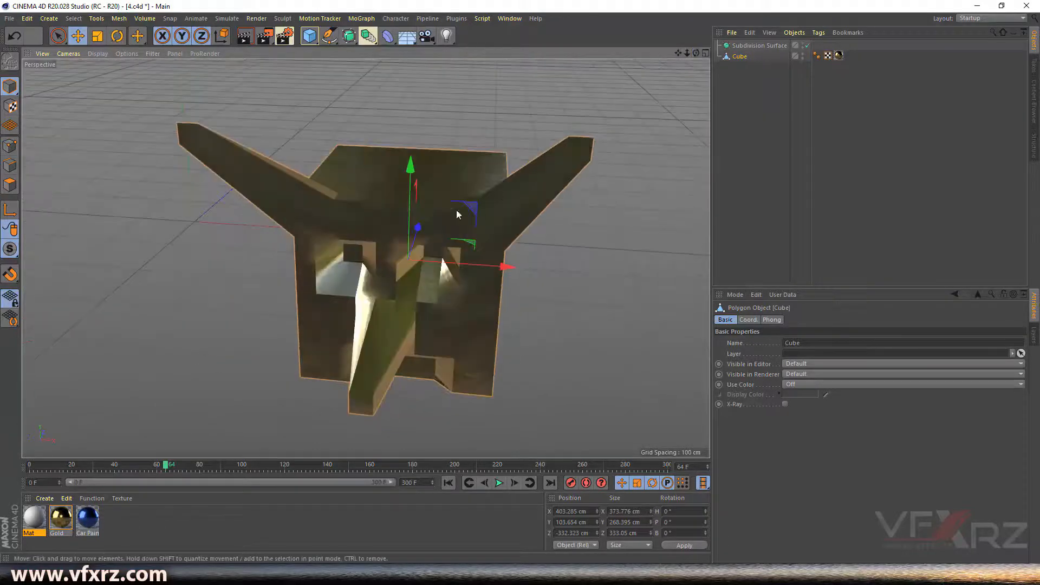
pyautogui.moveTo(696, 54); pyautogui.dragTo(399, 212)
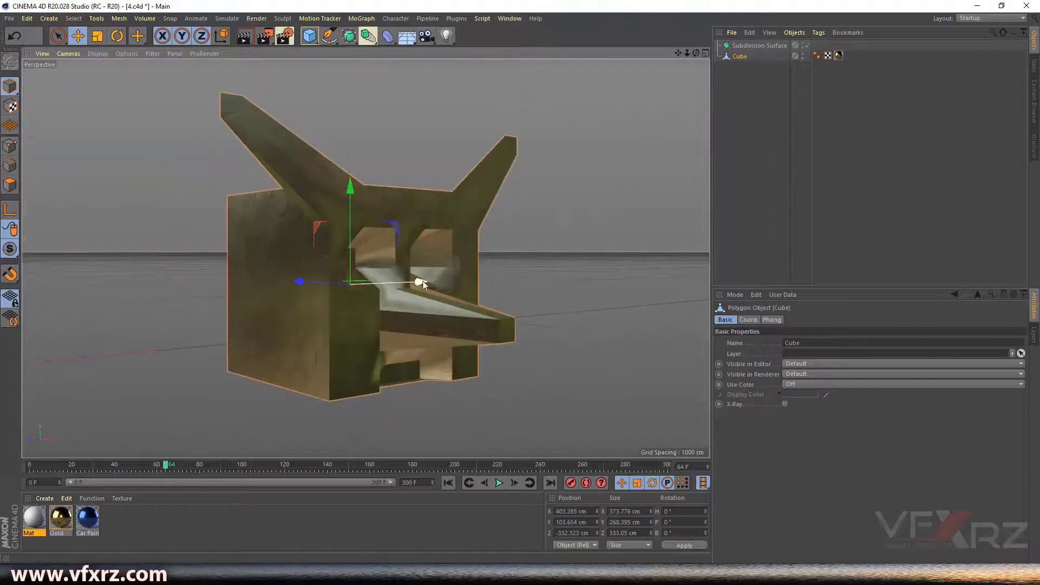
pyautogui.moveTo(695, 53); pyautogui.dragTo(628, 49)
pyautogui.moveTo(743, 62)
pyautogui.mouseDown()
pyautogui.moveTo(756, 49)
pyautogui.moveTo(744, 49)
pyautogui.mouseUp()
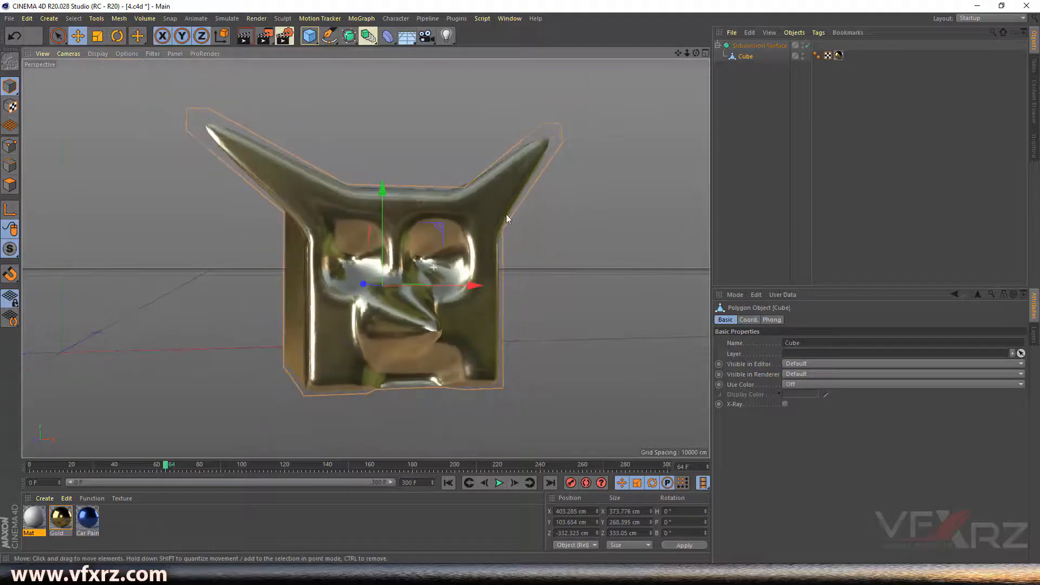
# - Set the viewport display to Gouraud Shading (Lines) and inspect the smoothed head's mesh from the front, top and side
pyautogui.moveTo(696, 53); pyautogui.dragTo(828, 60)
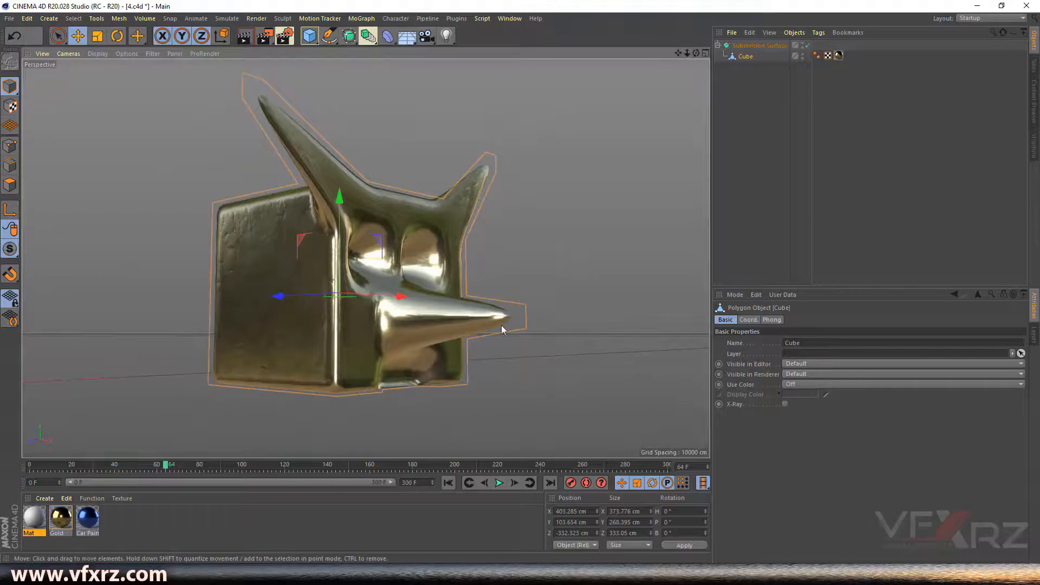
pyautogui.moveTo(687, 53)
pyautogui.mouseDown()
pyautogui.moveTo(748, 54)
pyautogui.moveTo(617, 73)
pyautogui.moveTo(685, 55)
pyautogui.mouseUp()
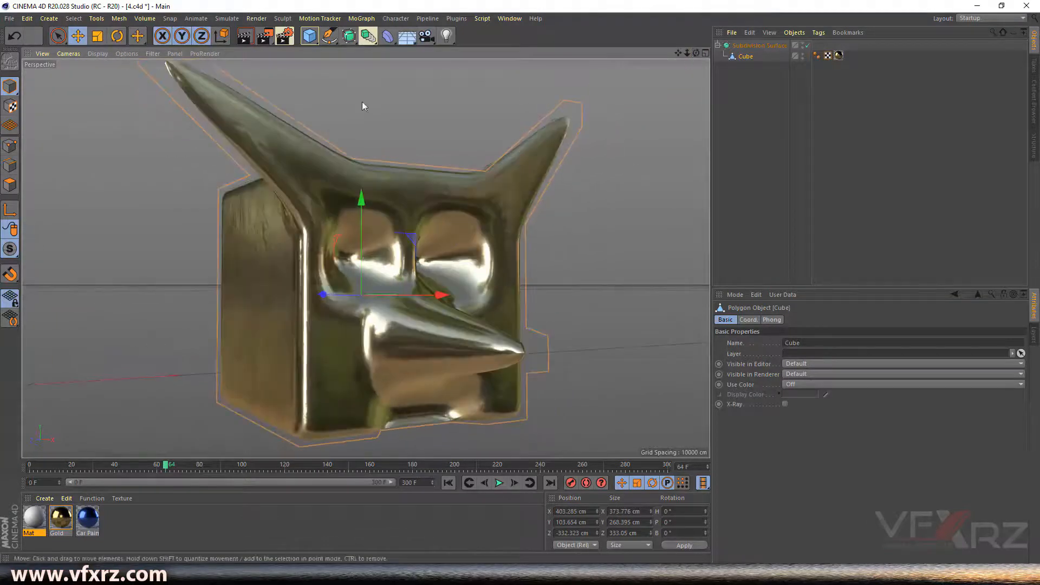
pyautogui.click(98, 53)
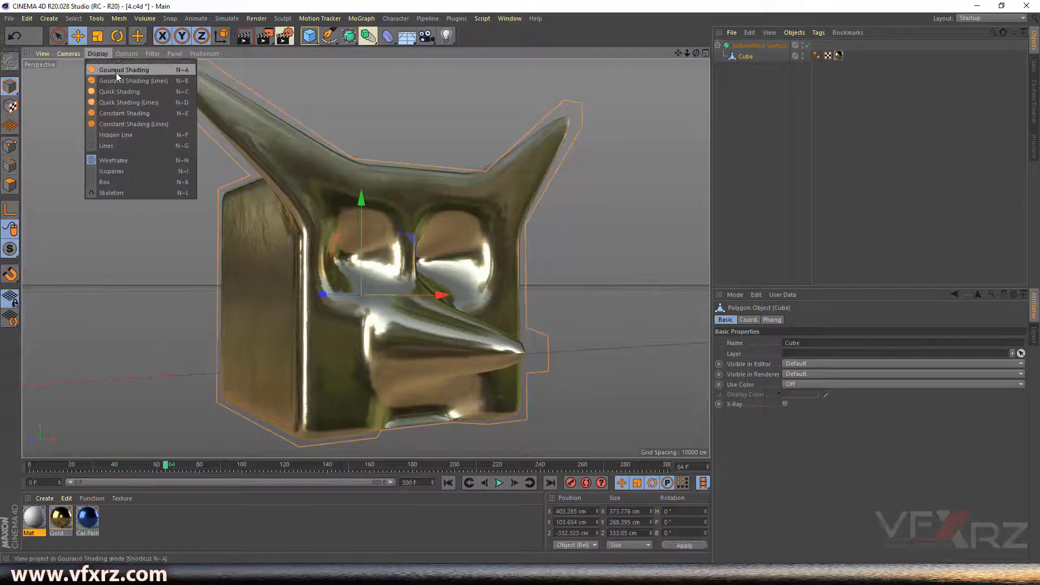
pyautogui.click(133, 81)
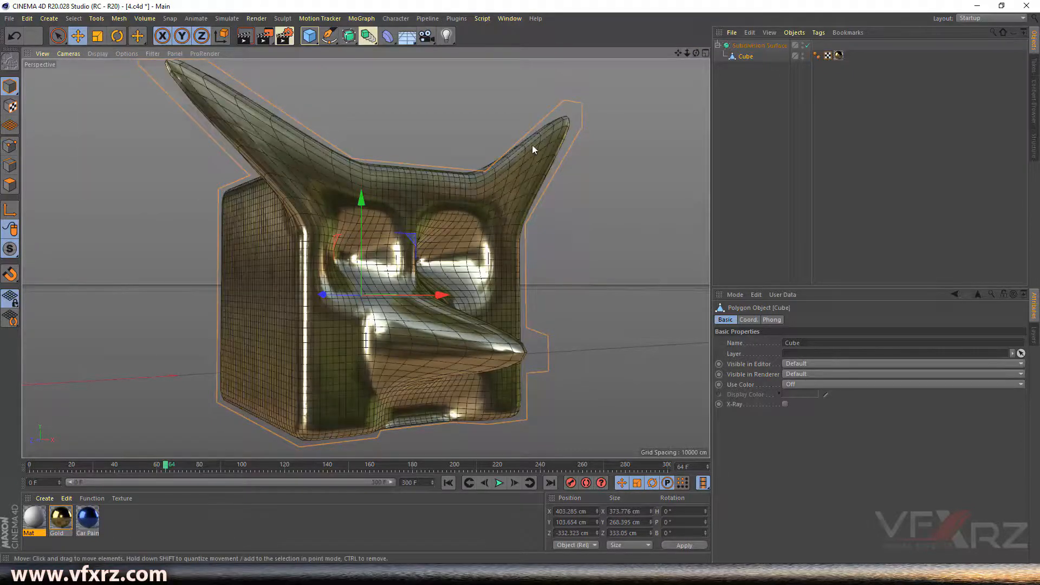
pyautogui.moveTo(696, 53); pyautogui.dragTo(710, 114)
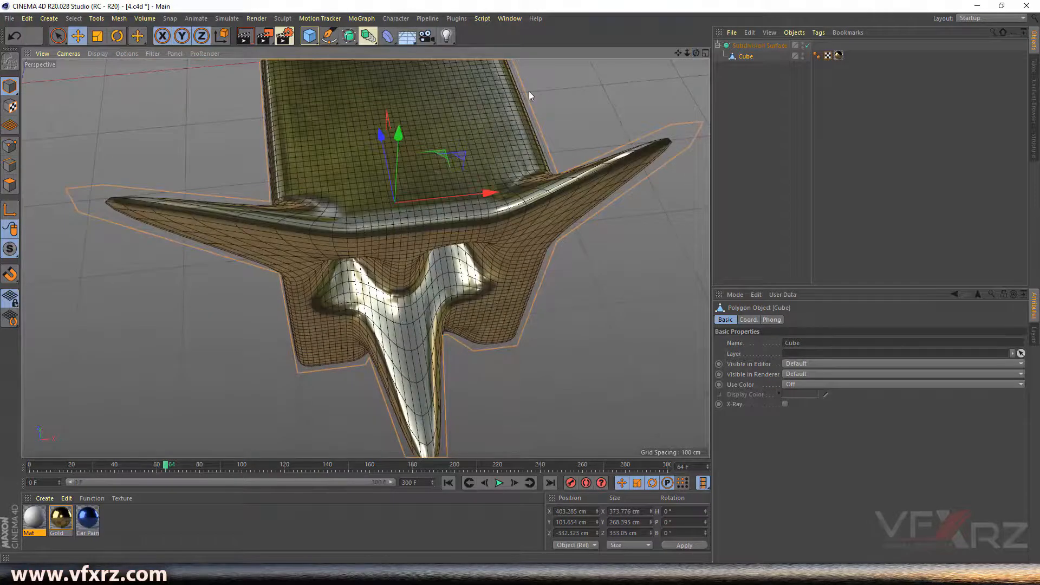
pyautogui.moveTo(696, 53); pyautogui.dragTo(649, 65)
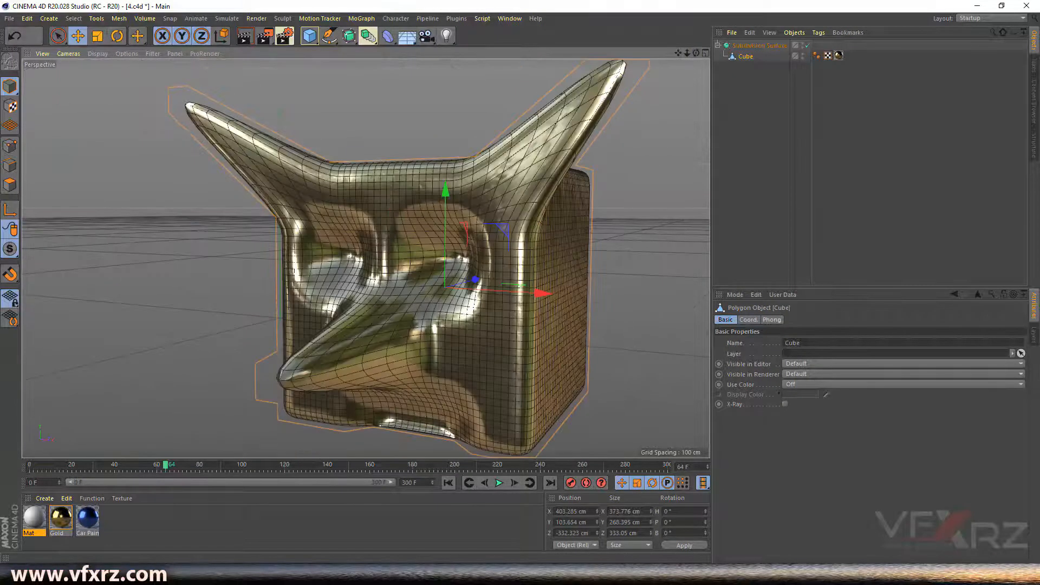
# - Raise the Subdivision Surface levels to 4 for the editor and 5 for the renderer, inspecting the denser mesh
pyautogui.click(759, 47)
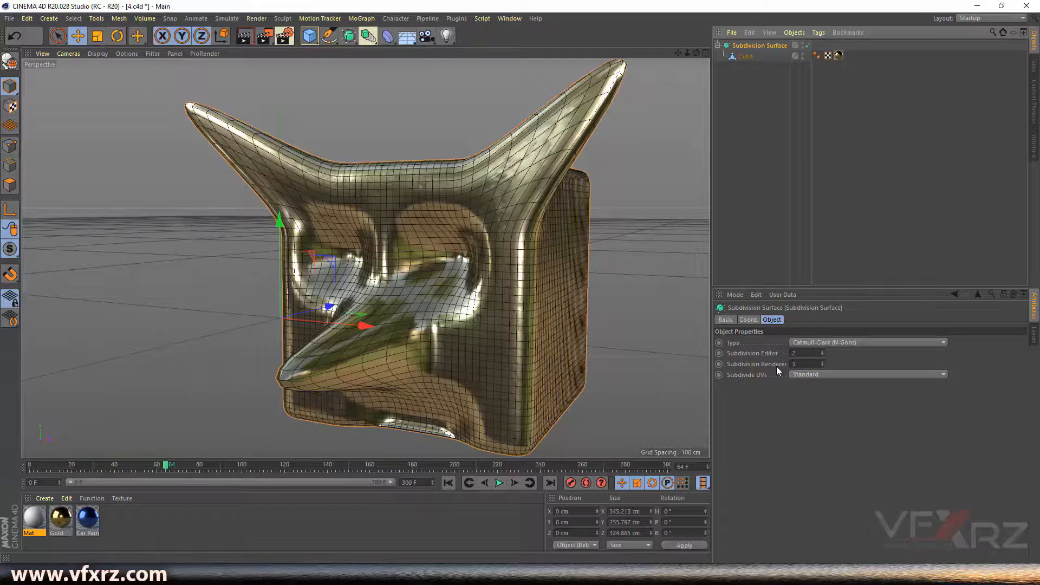
pyautogui.click(822, 351)
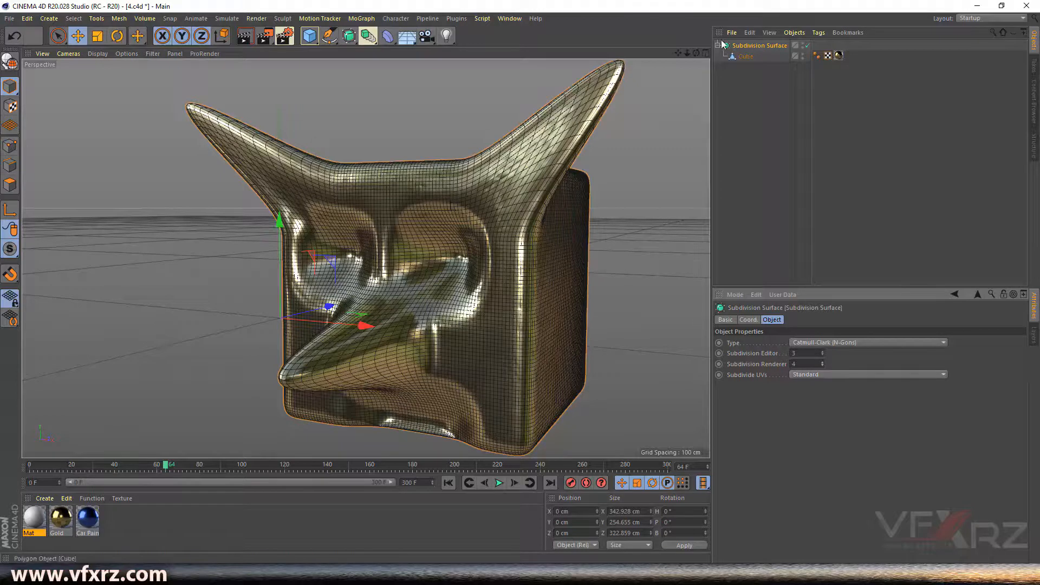
pyautogui.moveTo(695, 55)
pyautogui.mouseDown()
pyautogui.moveTo(645, 57)
pyautogui.moveTo(677, 55)
pyautogui.mouseUp()
pyautogui.keyDown('alt'); pyautogui.moveTo(399, 184); pyautogui.dragTo(401, 210); pyautogui.keyUp('alt')
pyautogui.keyDown('alt'); pyautogui.moveTo(401, 211); pyautogui.dragTo(418, 193, button='right'); pyautogui.keyUp('alt')
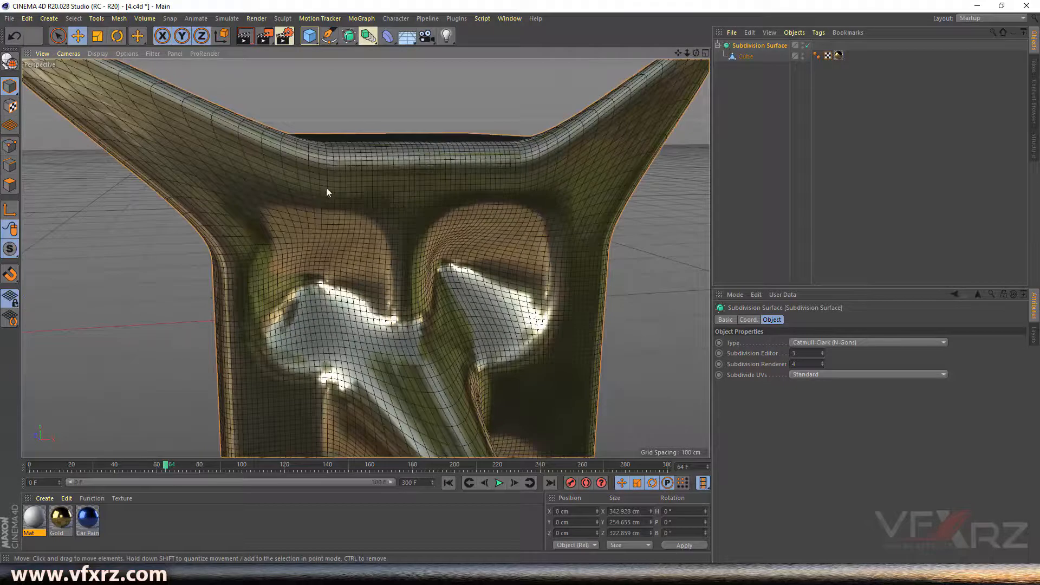
pyautogui.moveTo(696, 53); pyautogui.dragTo(772, 65)
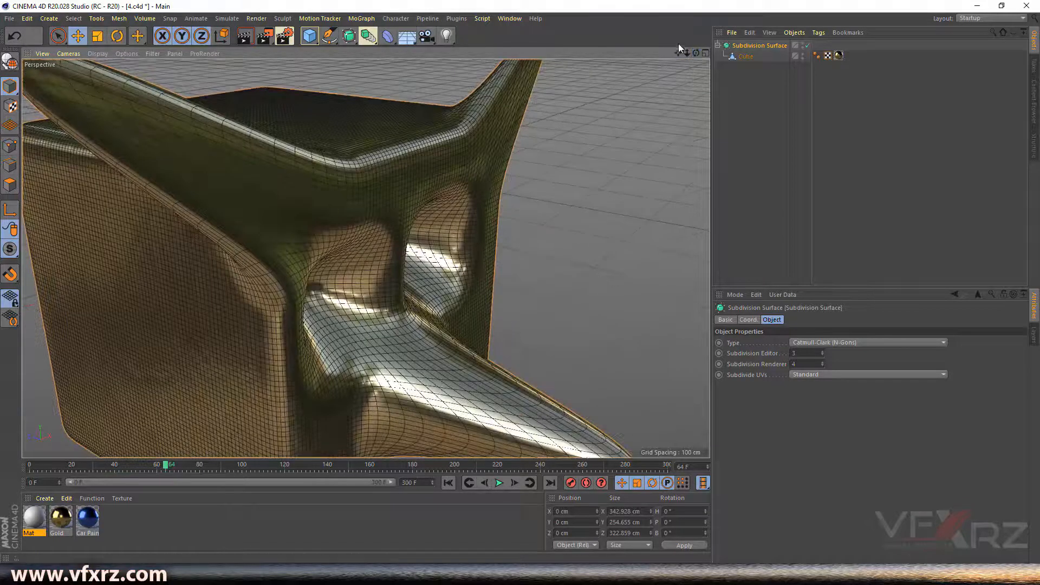
pyautogui.moveTo(687, 53); pyautogui.dragTo(628, 32)
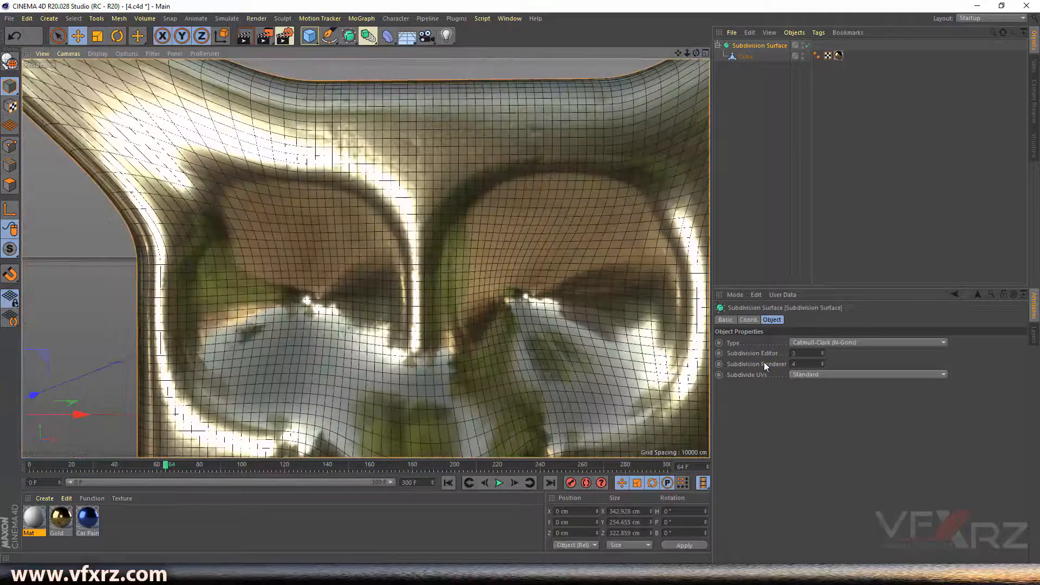
pyautogui.click(823, 351)
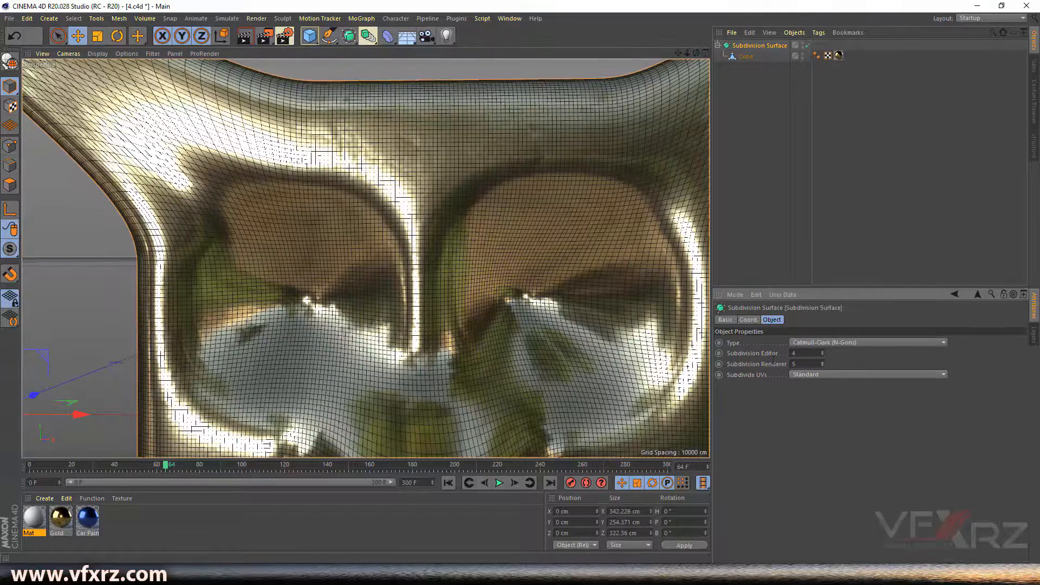
pyautogui.moveTo(697, 52); pyautogui.dragTo(750, 82)
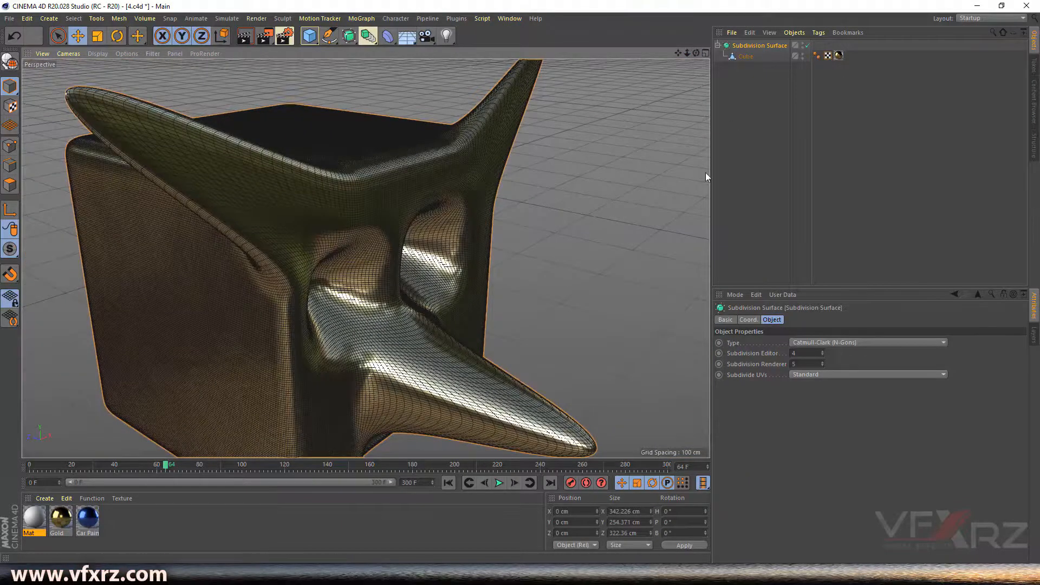
pyautogui.moveTo(696, 53)
pyautogui.mouseDown()
pyautogui.moveTo(640, 28)
pyautogui.moveTo(694, 54)
pyautogui.mouseUp()
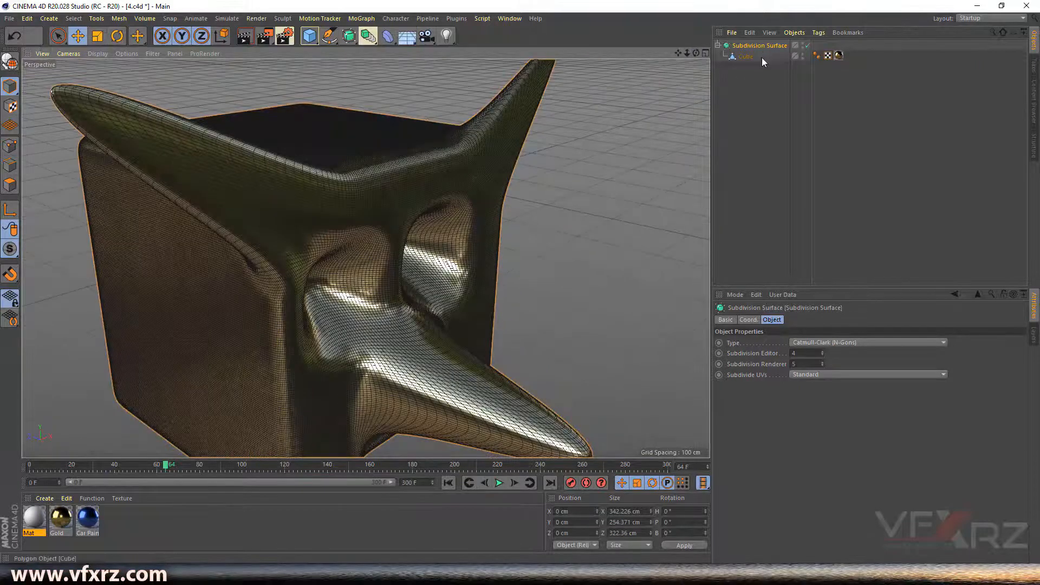
# - Take the Cube out of the Subdivision Surface and move it along the X axis to about 1029 cm
pyautogui.moveTo(741, 108); pyautogui.dragTo(741, 107)
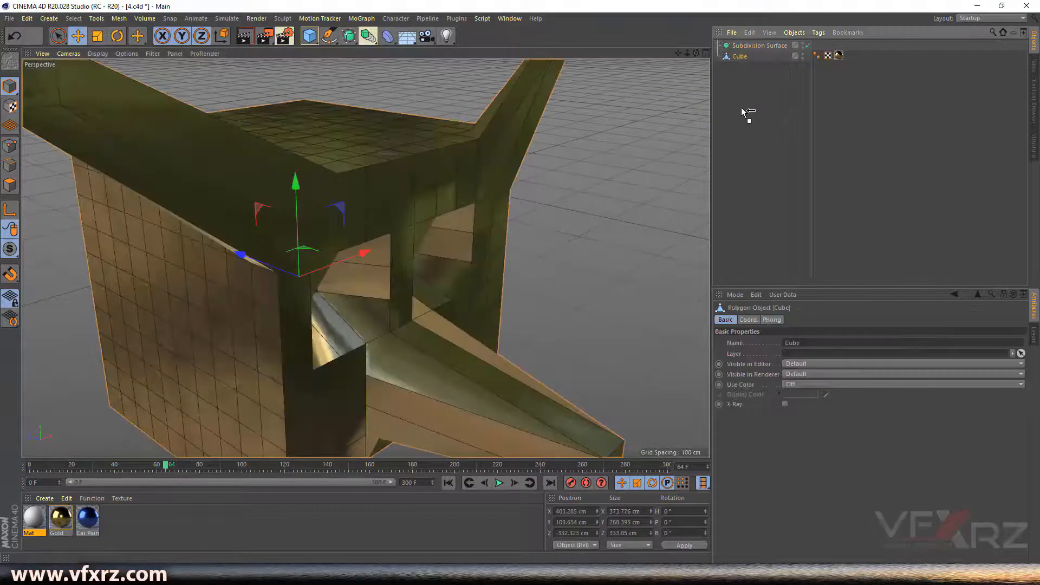
pyautogui.moveTo(687, 52); pyautogui.dragTo(633, 53)
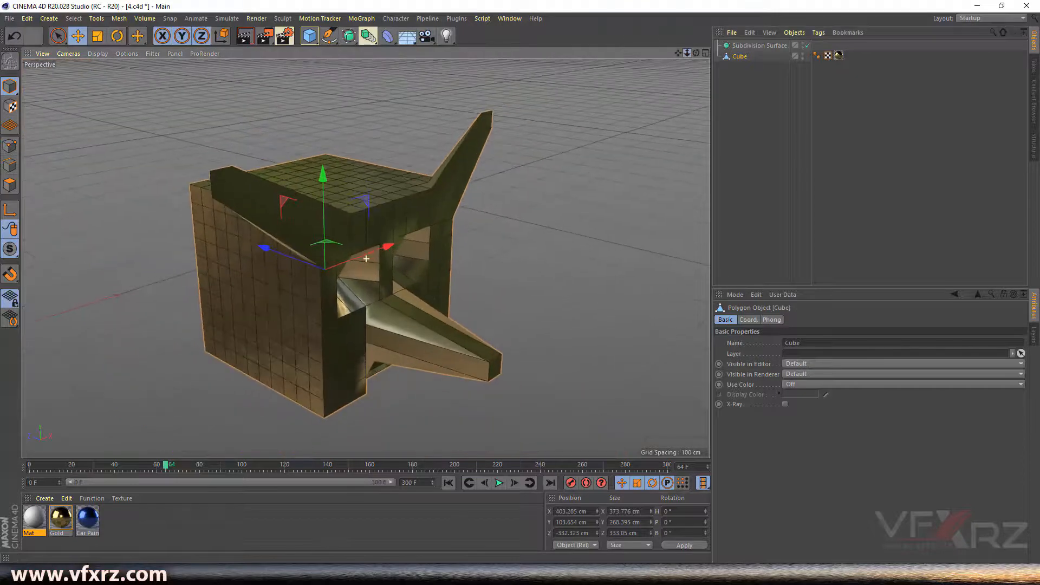
pyautogui.moveTo(392, 245); pyautogui.dragTo(626, 168)
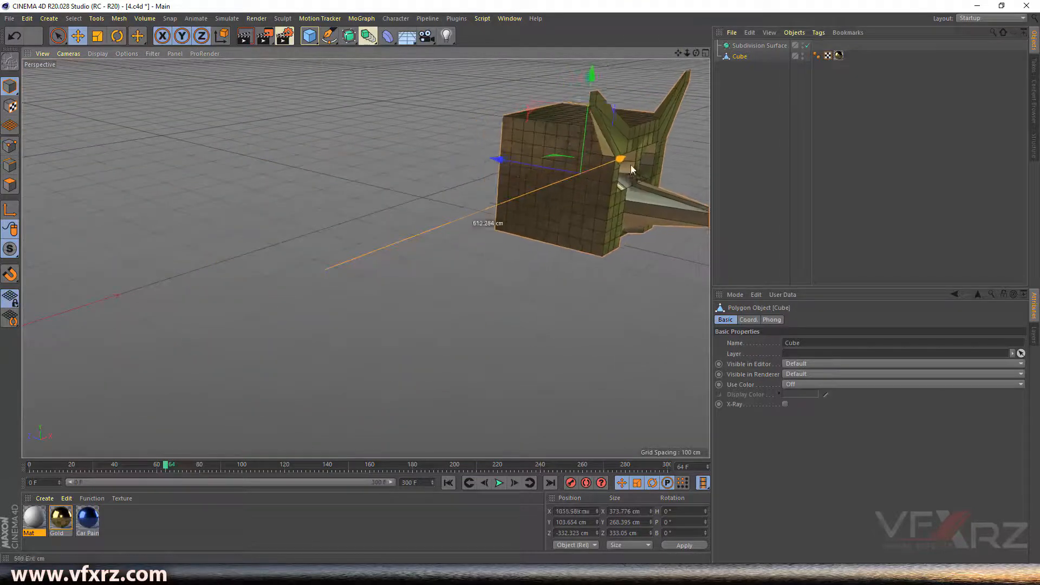
# - Add a Landscape object and set its size to 589 × 265 × 600 cm
pyautogui.click(309, 36)
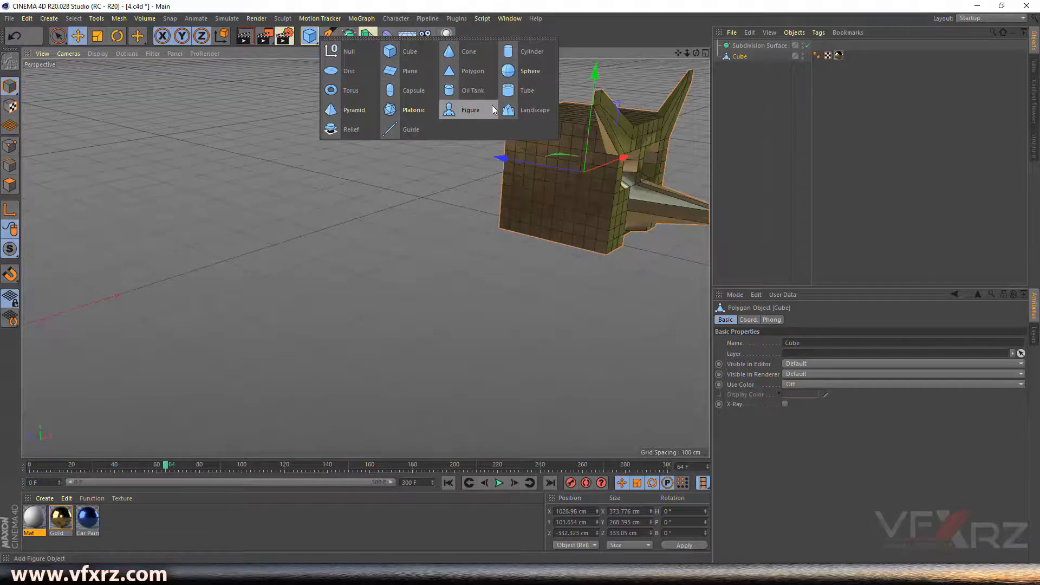
pyautogui.click(534, 110)
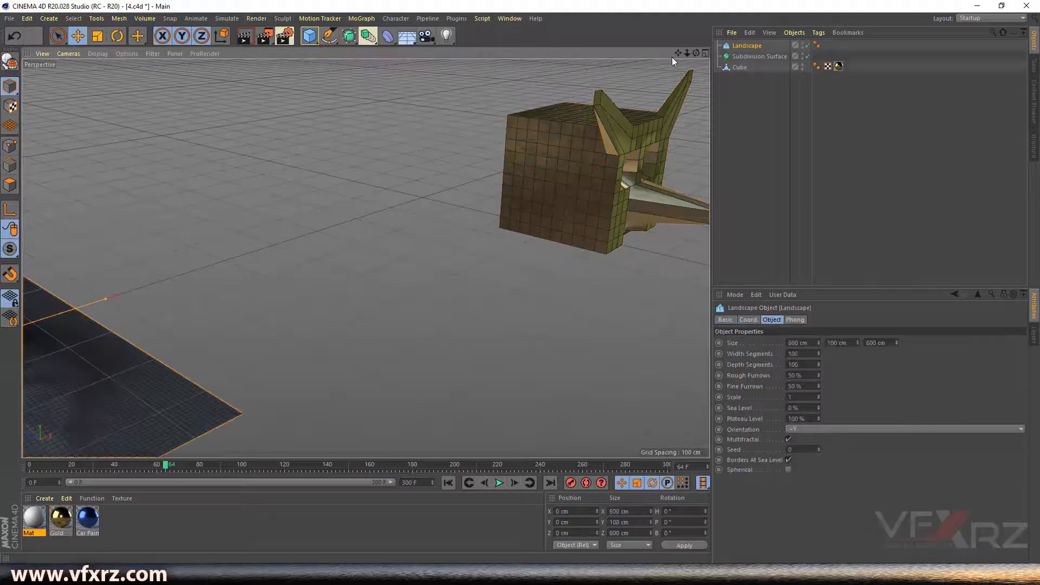
pyautogui.moveTo(677, 54); pyautogui.dragTo(964, 2)
pyautogui.moveTo(817, 343); pyautogui.dragTo(833, 394)
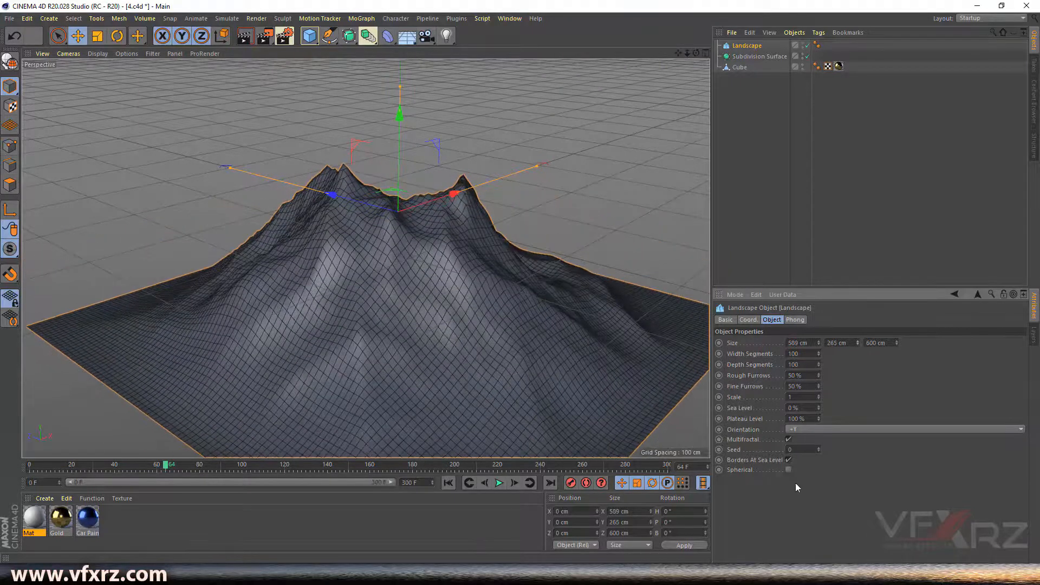
# - Make the landscape spherical and spiky with Rough Furrows 48 %, Scale 4.83 and Sea Level 61 %
pyautogui.click(788, 469)
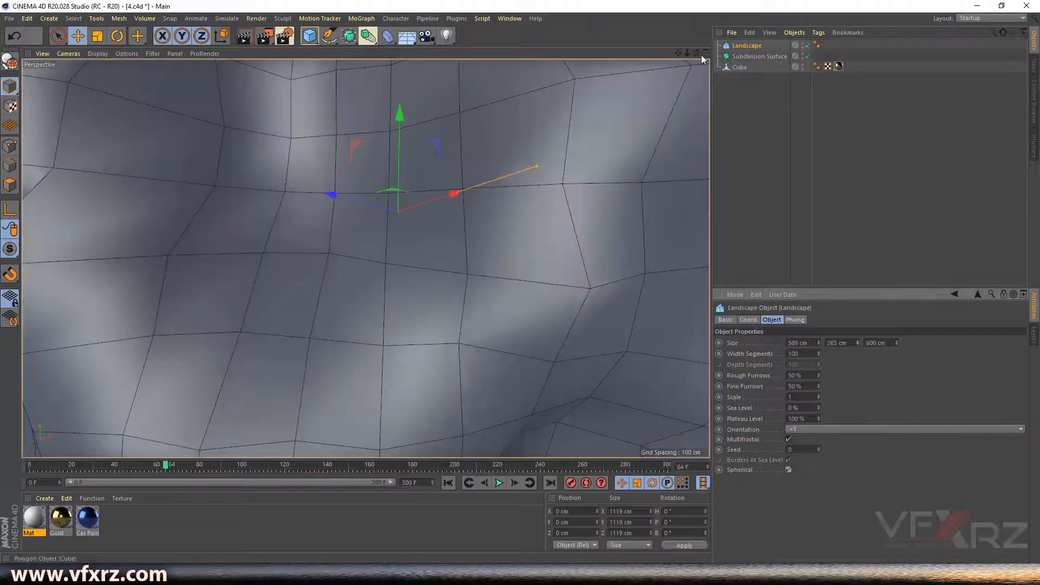
pyautogui.moveTo(686, 53); pyautogui.dragTo(686, 151)
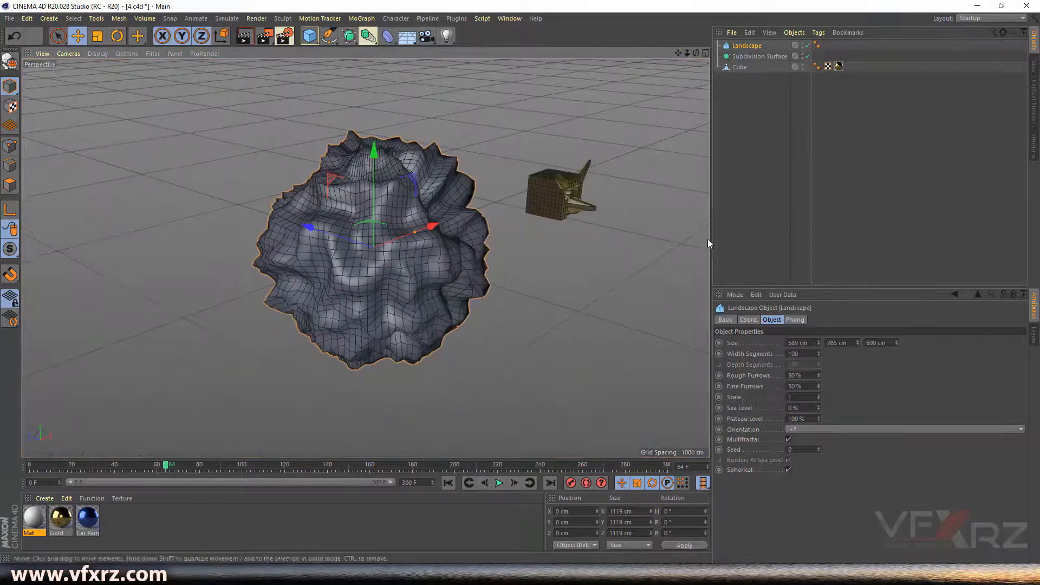
pyautogui.moveTo(817, 374); pyautogui.dragTo(819, 401)
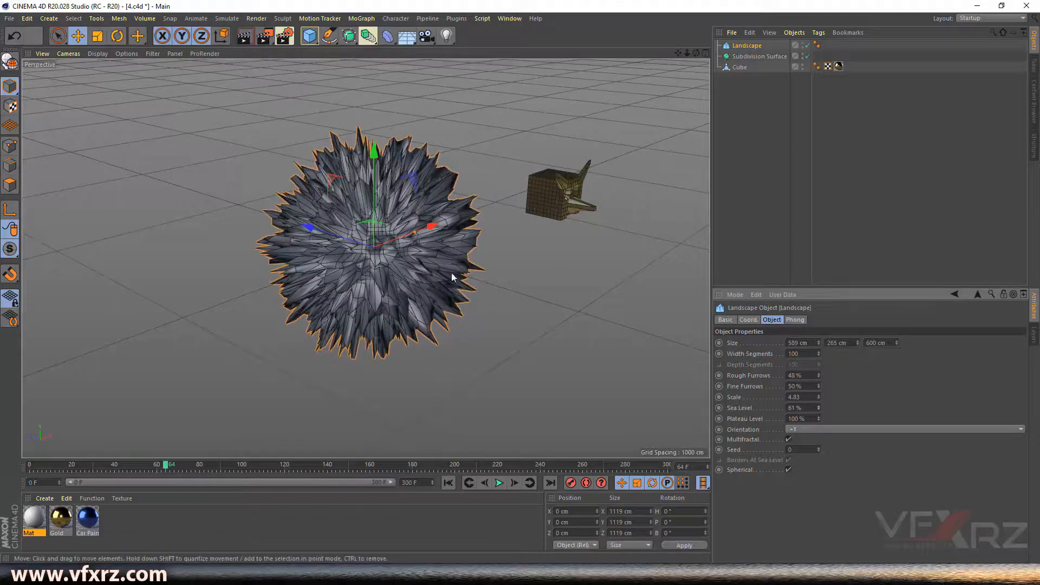
# - Make the Landscape a child of the Subdivision Surface and set the viewport display to plain Gouraud Shading
pyautogui.moveTo(757, 49); pyautogui.dragTo(759, 56)
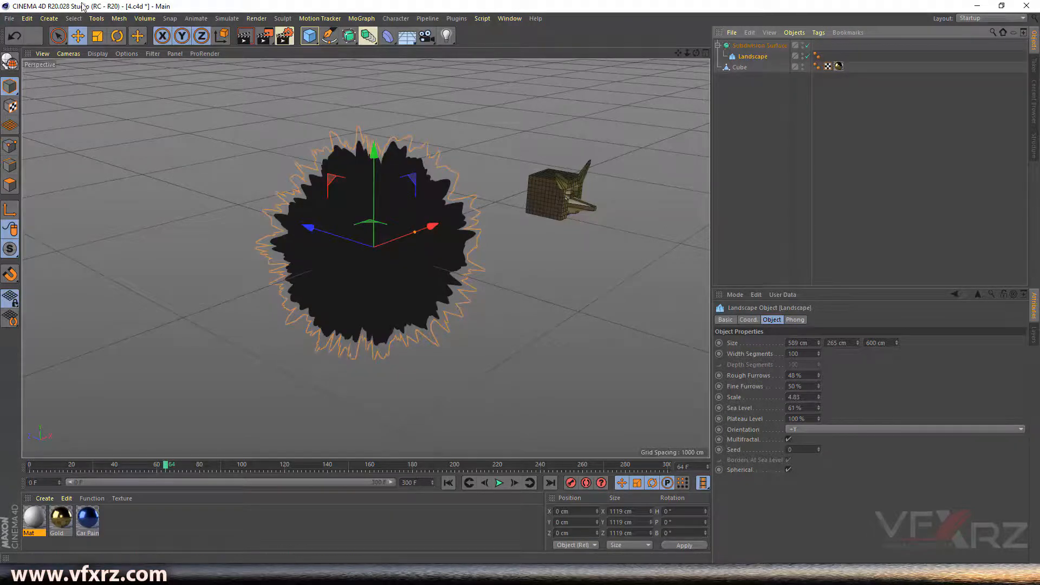
pyautogui.click(98, 53)
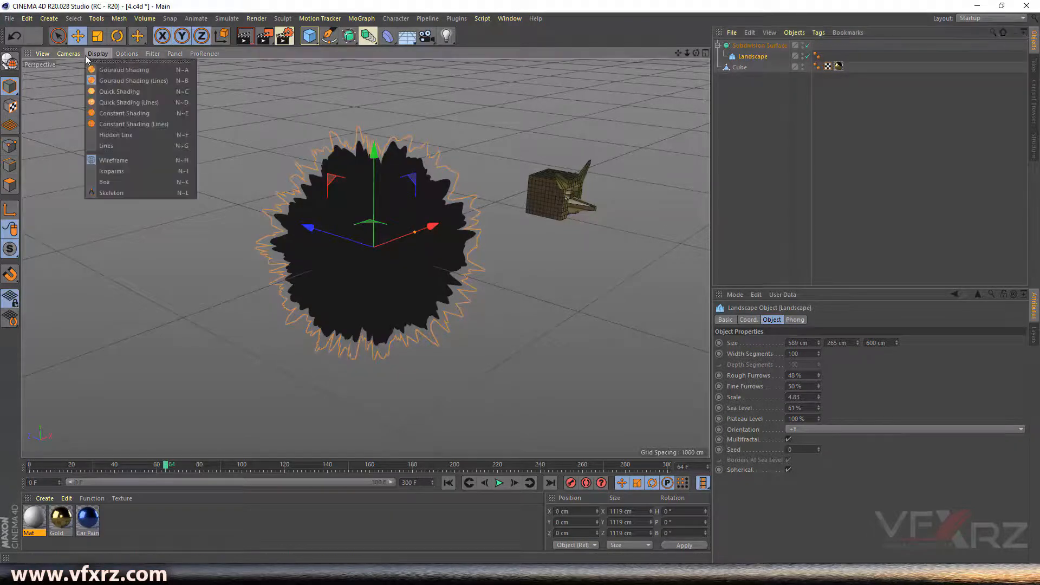
pyautogui.click(123, 70)
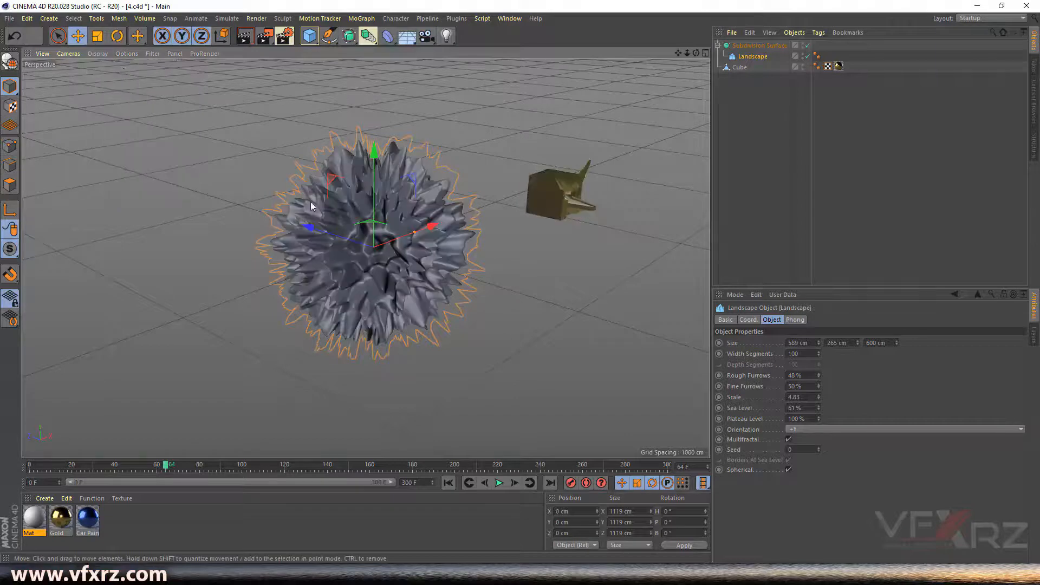
pyautogui.click(503, 308)
pyautogui.scroll(6, 395, 272)
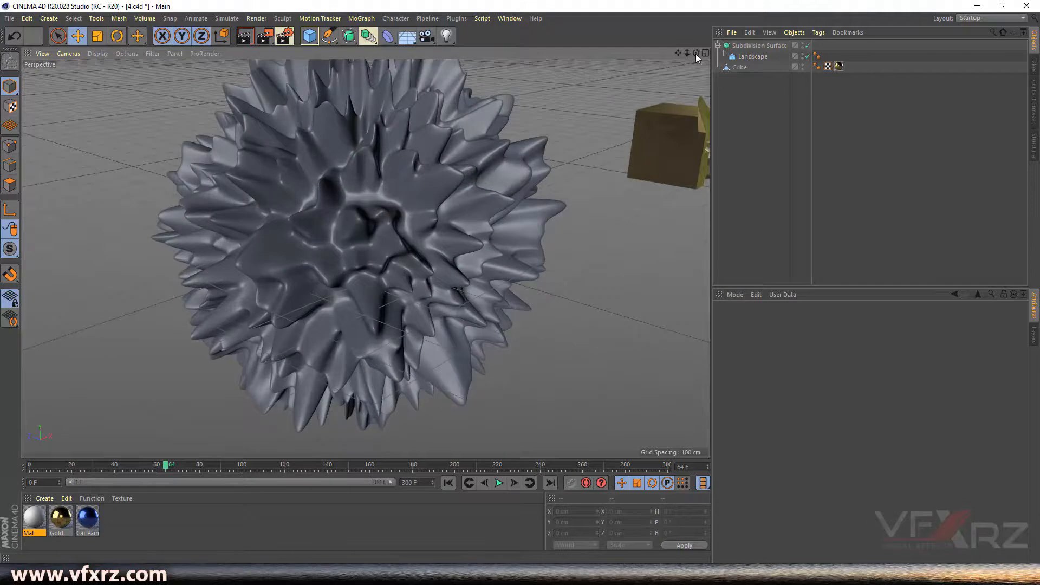
# - Take the Landscape out of the Subdivision Surface and nest it inside again to compare the raw and smoothed shapes
pyautogui.moveTo(695, 54); pyautogui.dragTo(684, 44)
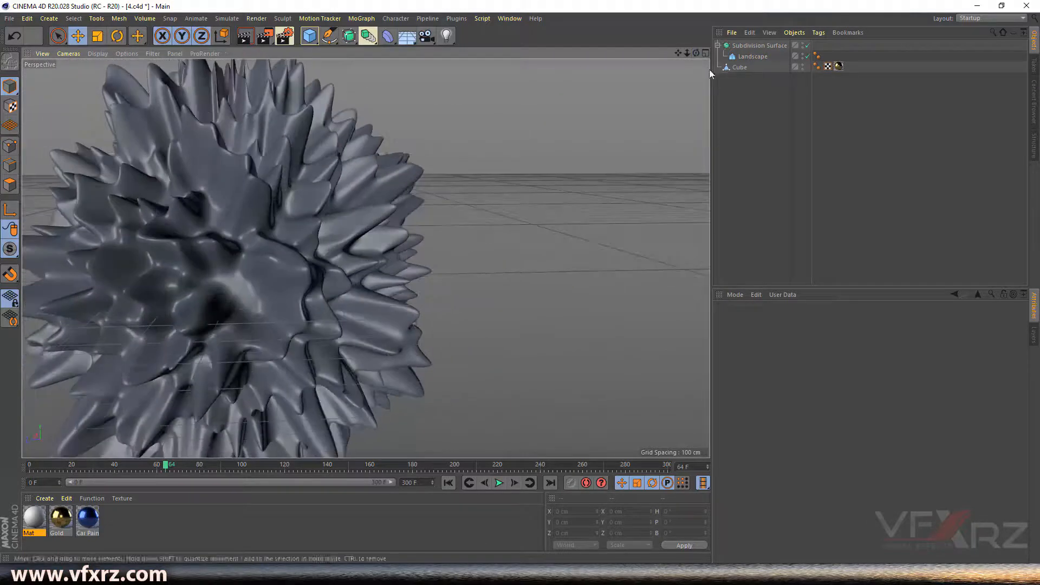
pyautogui.moveTo(752, 57); pyautogui.dragTo(738, 99)
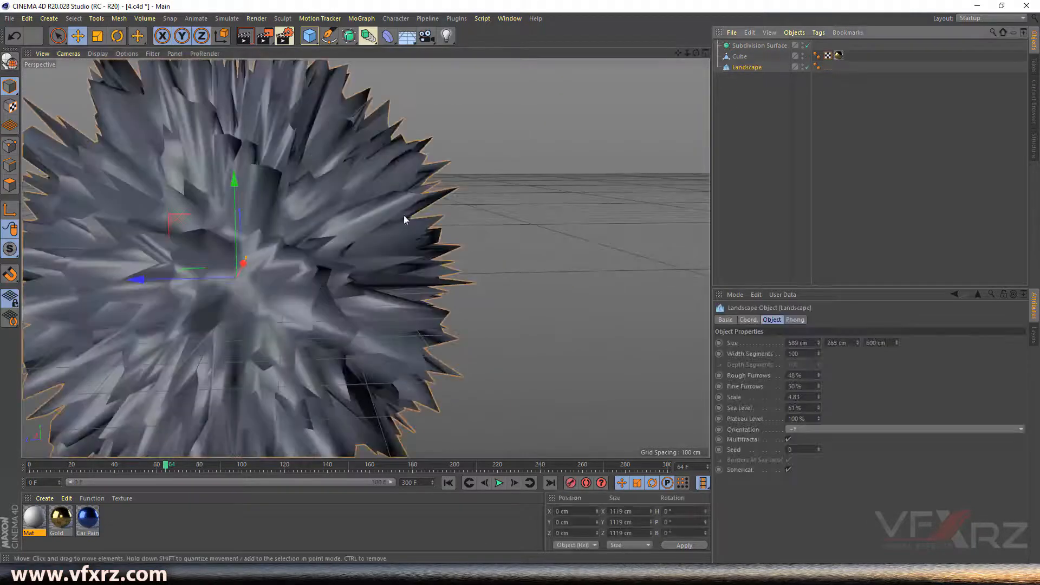
pyautogui.moveTo(696, 53); pyautogui.dragTo(509, 63)
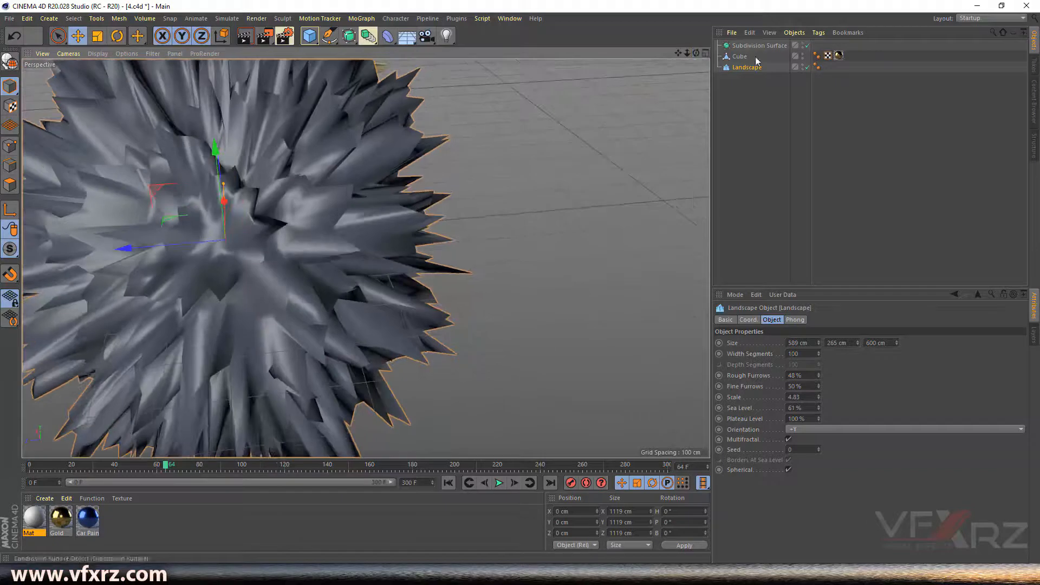
pyautogui.moveTo(753, 66); pyautogui.dragTo(751, 47)
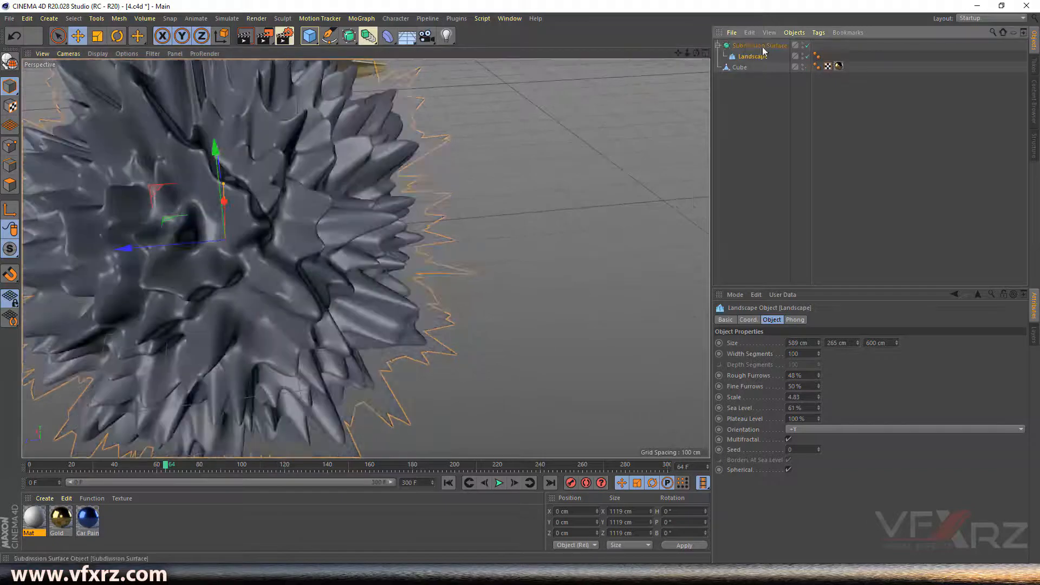
# - Take the Landscape out of the Subdivision Surface and delete both the Landscape and the generator
pyautogui.moveTo(678, 53); pyautogui.dragTo(850, 52)
pyautogui.moveTo(697, 54)
pyautogui.mouseDown()
pyautogui.moveTo(658, 33)
pyautogui.moveTo(601, 24)
pyautogui.moveTo(698, 57)
pyautogui.mouseUp()
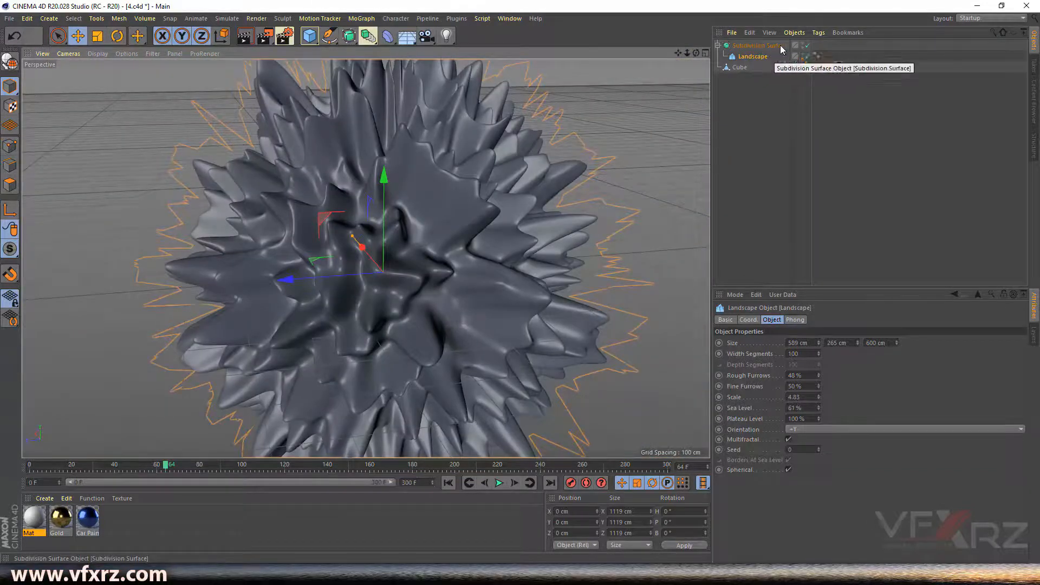
pyautogui.moveTo(687, 53)
pyautogui.mouseDown()
pyautogui.moveTo(650, 55)
pyautogui.moveTo(813, 50)
pyautogui.moveTo(688, 44)
pyautogui.moveTo(696, 65)
pyautogui.moveTo(690, 52)
pyautogui.mouseUp()
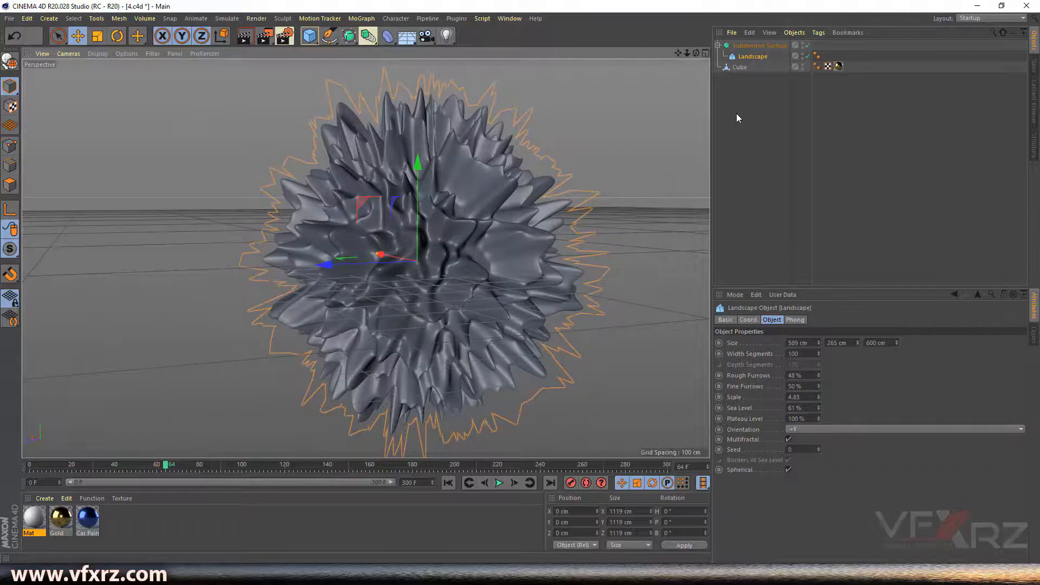
pyautogui.moveTo(753, 56); pyautogui.dragTo(758, 72)
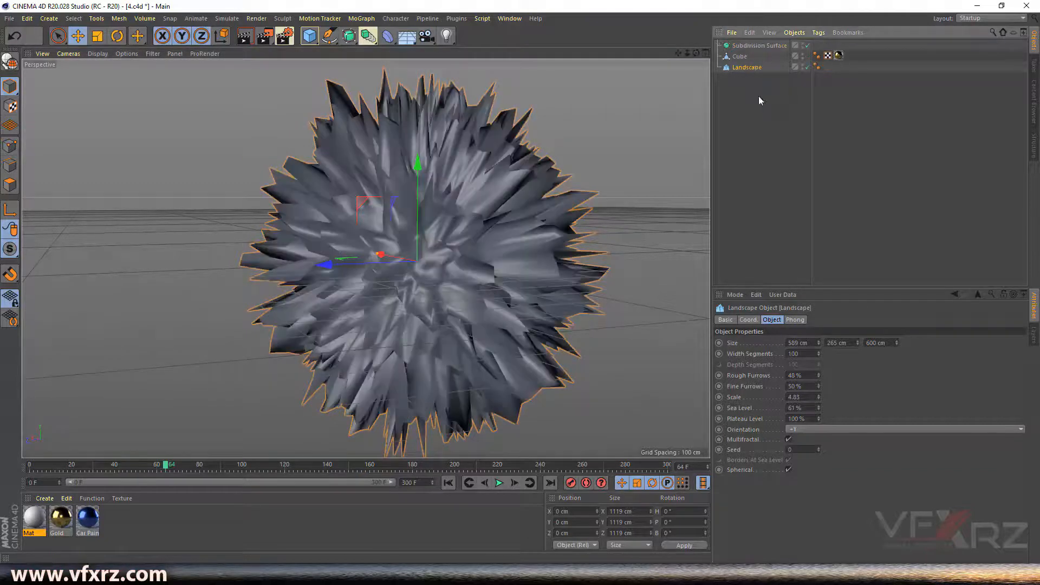
pyautogui.click(348, 37)
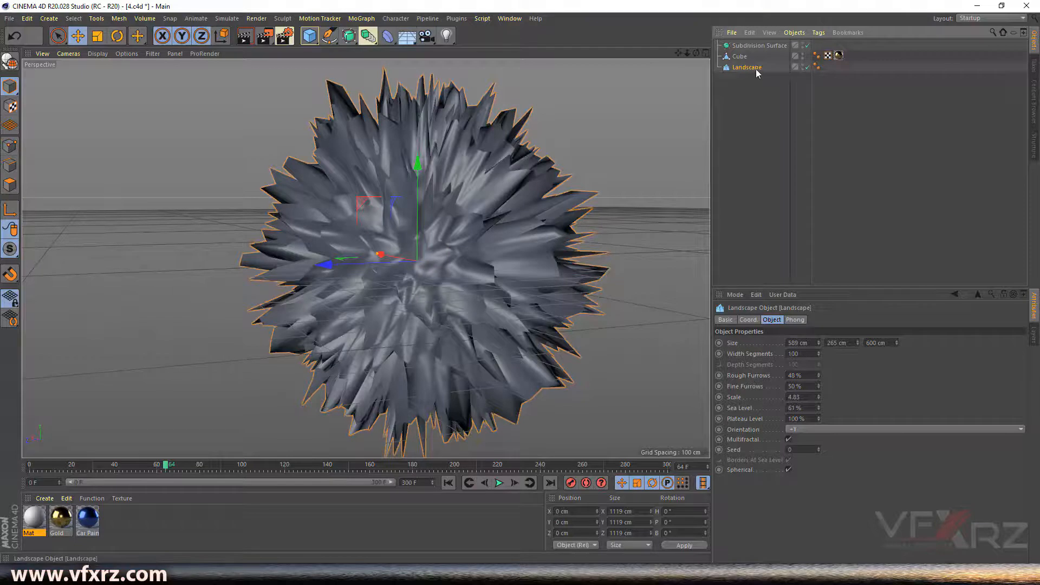
pyautogui.press('Delete')
pyautogui.click(756, 45)
pyautogui.press('Delete')
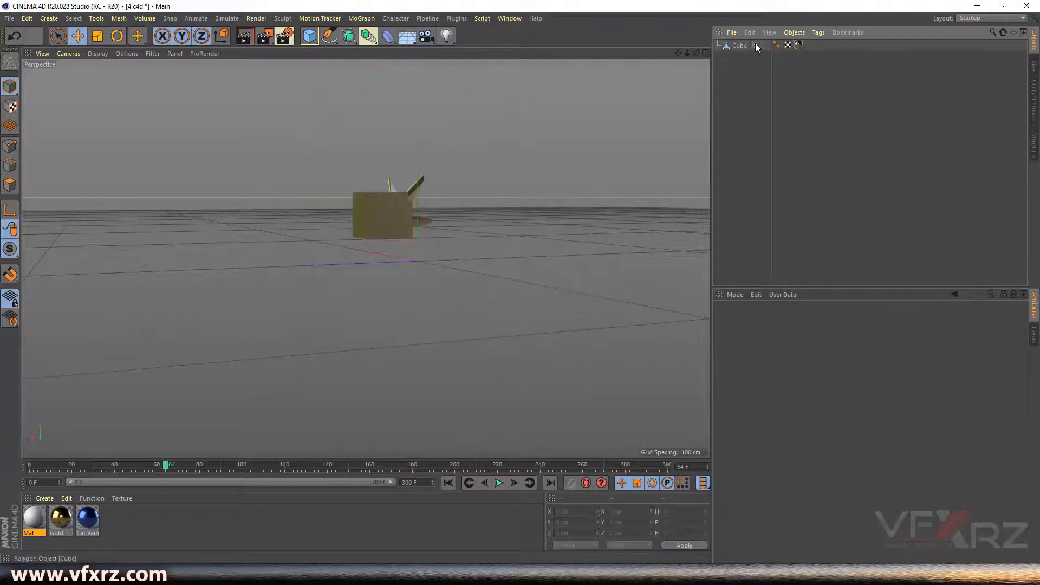
# - Add a Text spline and set its text to "Cinema 4D"
pyautogui.moveTo(696, 54)
pyautogui.mouseDown()
pyautogui.moveTo(672, 54)
pyautogui.moveTo(716, 63)
pyautogui.moveTo(688, 57)
pyautogui.mouseUp()
pyautogui.click(329, 35)
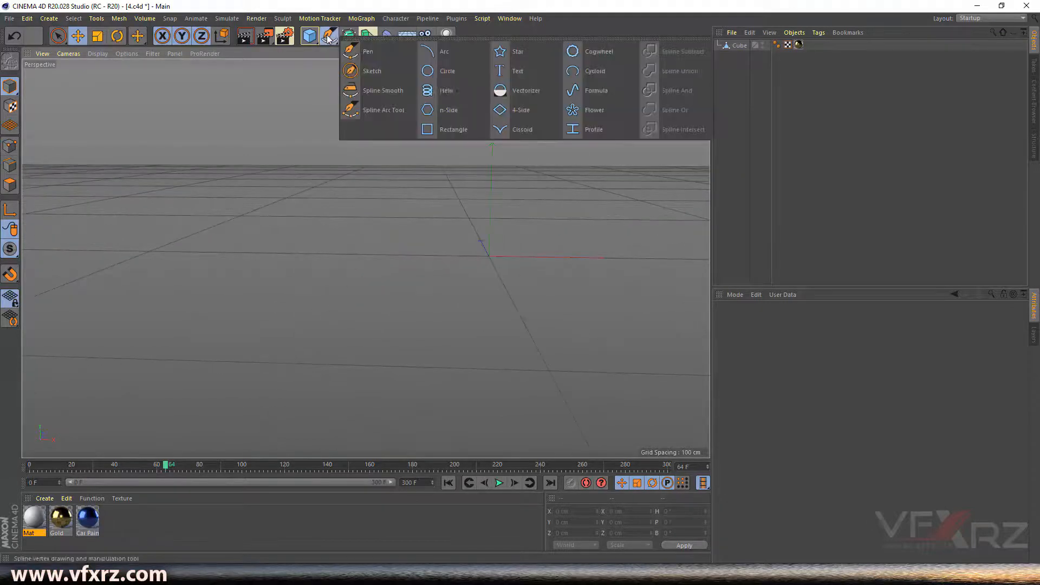
pyautogui.click(538, 72)
pyautogui.moveTo(678, 53); pyautogui.dragTo(585, 30)
pyautogui.scroll(3, 544, 246)
pyautogui.doubleClick(747, 342)
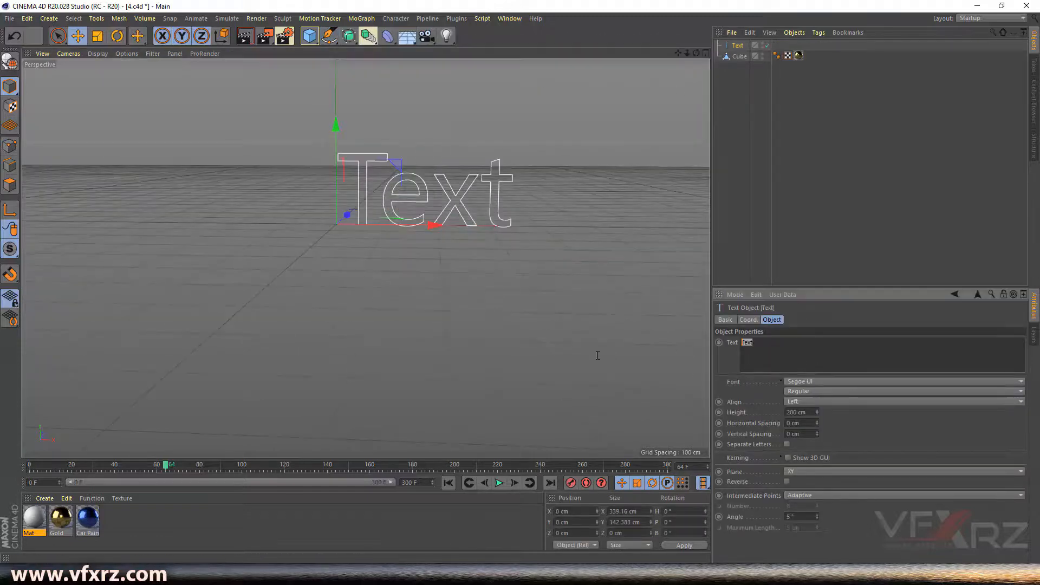
pyautogui.write('Cinema 4D')
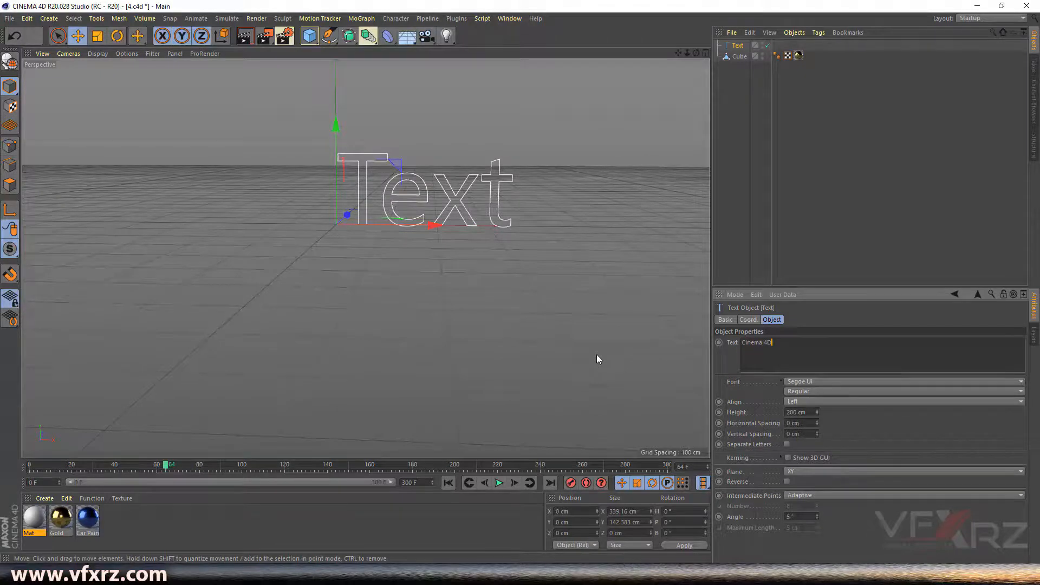
pyautogui.click(892, 320)
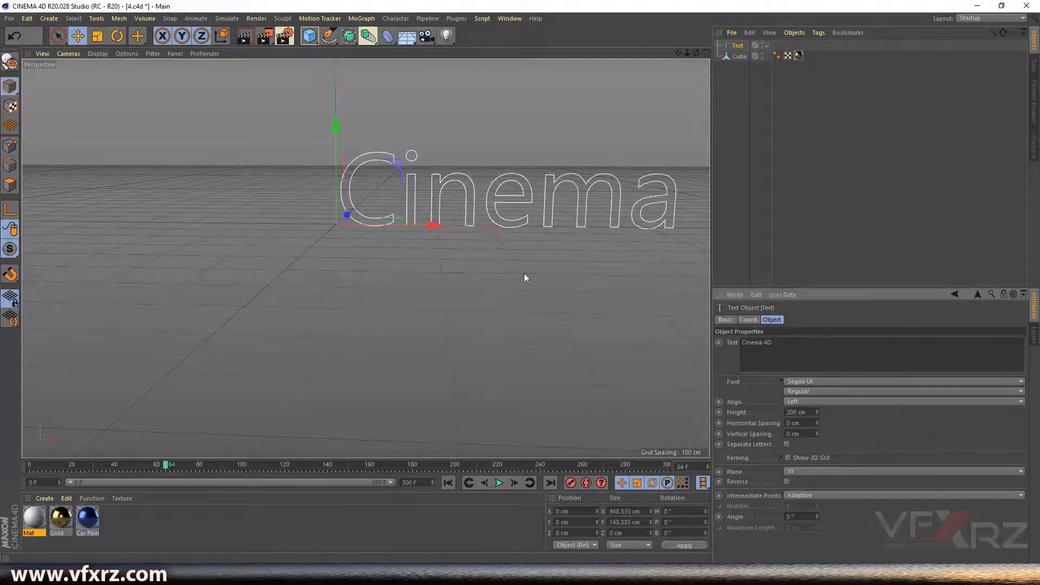
# - Add an Extrude generator and make the Cinema 4D Text spline its child
pyautogui.moveTo(679, 51); pyautogui.dragTo(325, 255)
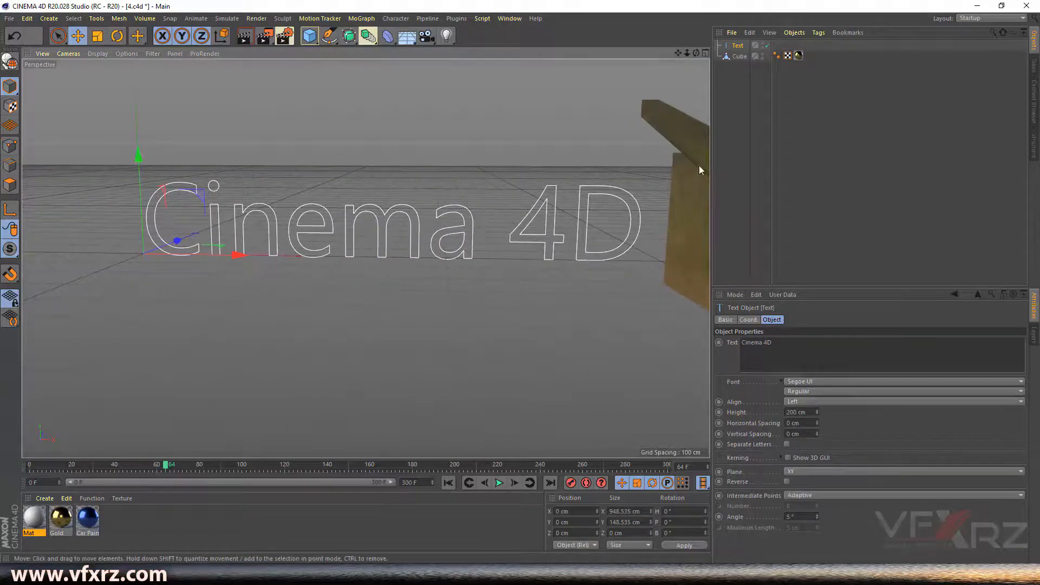
pyautogui.click(348, 36)
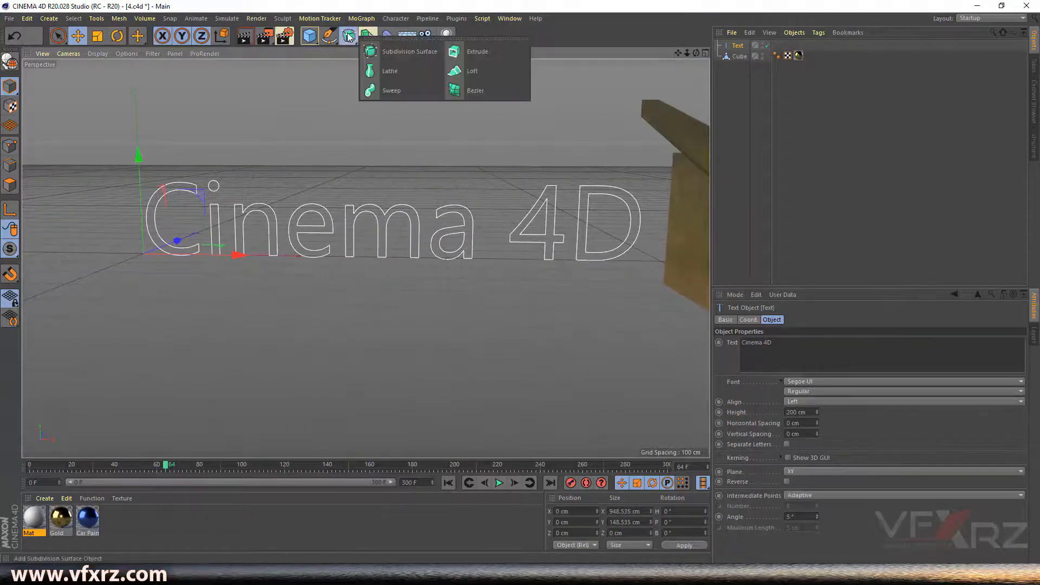
pyautogui.click(477, 51)
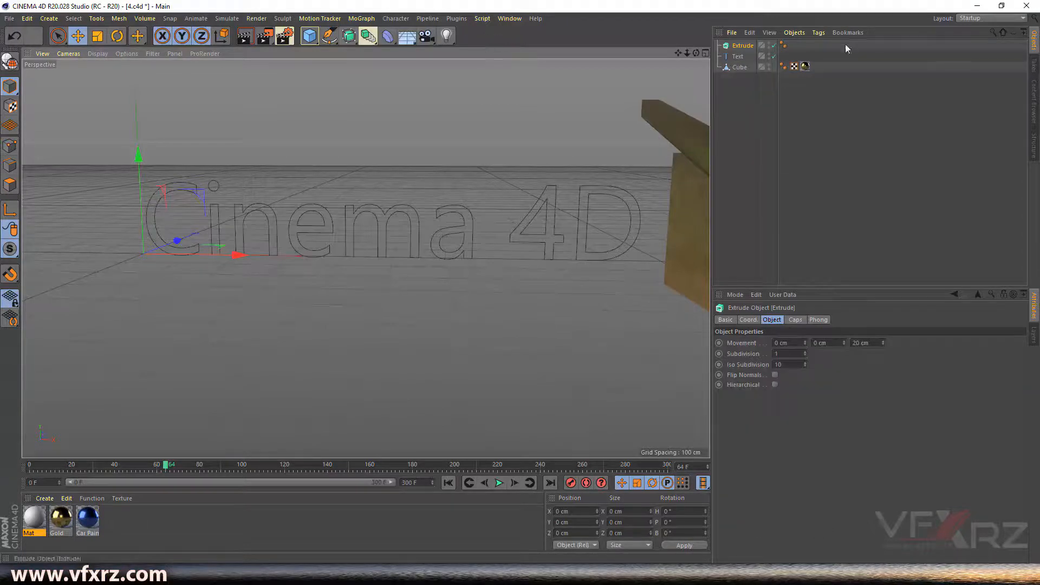
pyautogui.click(738, 57)
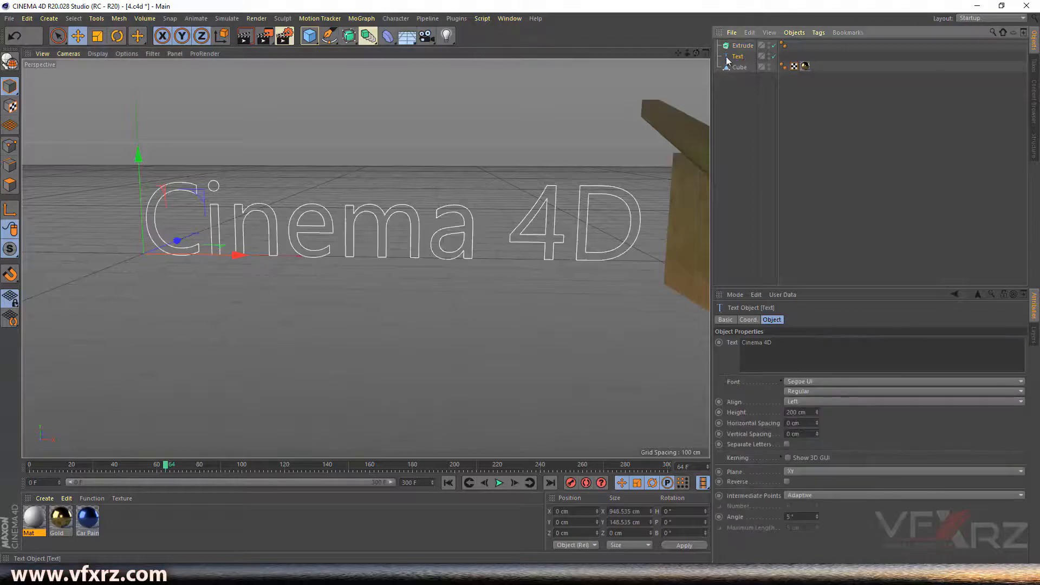
pyautogui.moveTo(738, 62); pyautogui.dragTo(741, 49)
pyautogui.moveTo(741, 49); pyautogui.dragTo(742, 79)
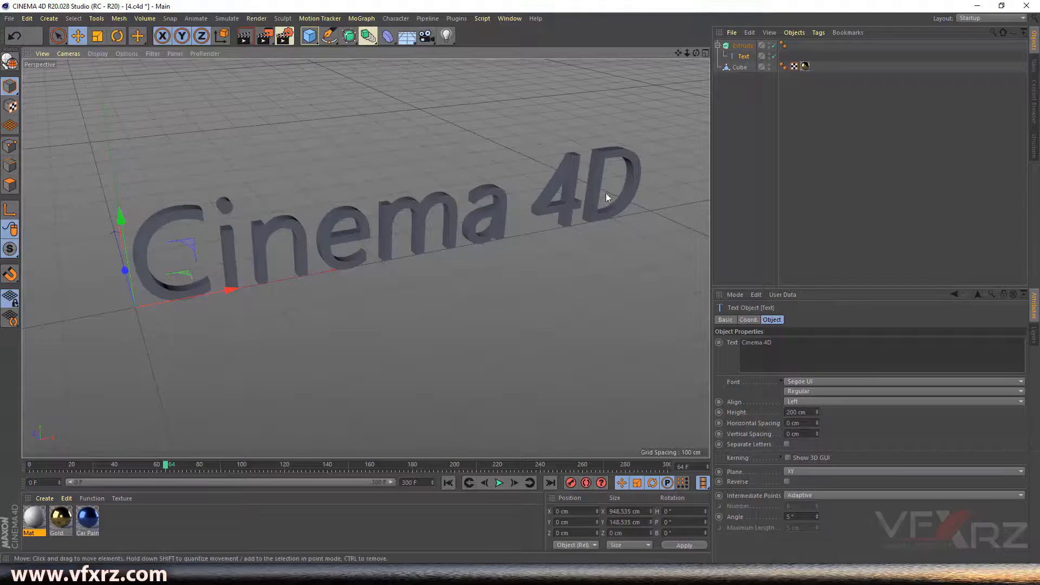
# - Set the Extrude's Z Movement to 49 cm, trying out the Y and X movement and resetting both to 0 cm
pyautogui.moveTo(687, 54); pyautogui.dragTo(729, 51)
pyautogui.click(740, 46)
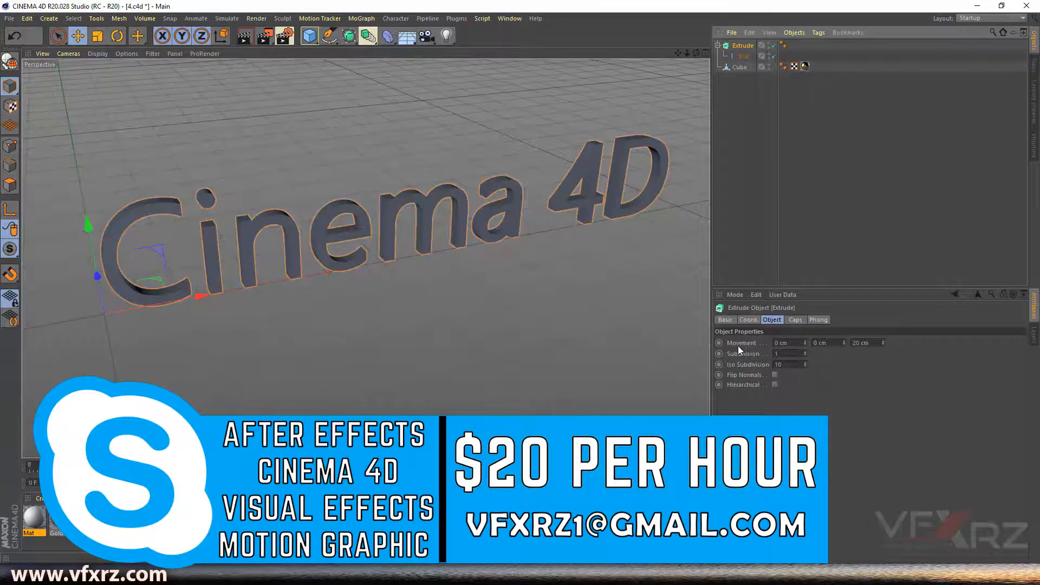
pyautogui.moveTo(882, 342); pyautogui.dragTo(882, 340)
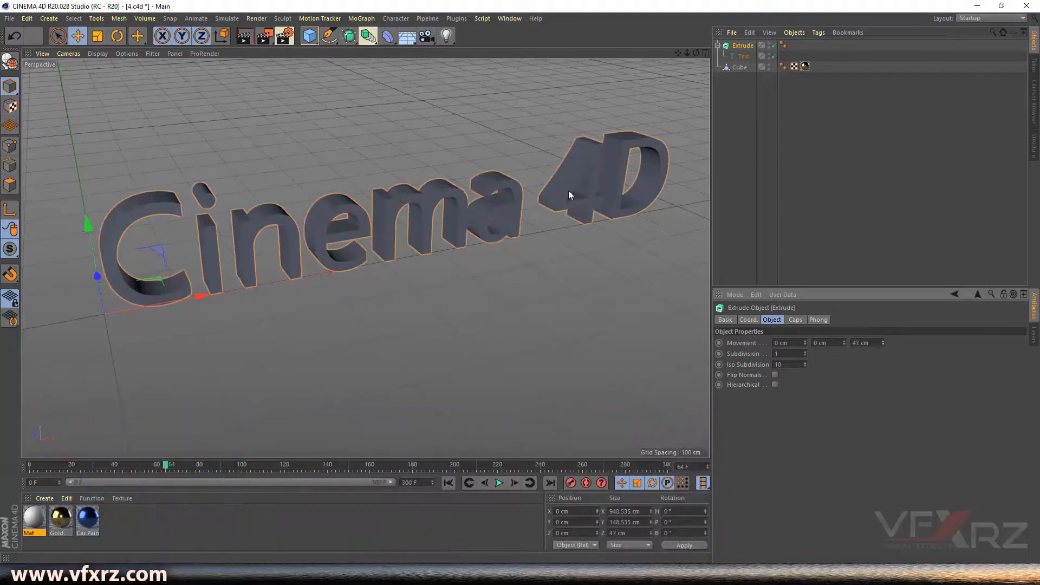
pyautogui.moveTo(697, 53); pyautogui.dragTo(442, 192)
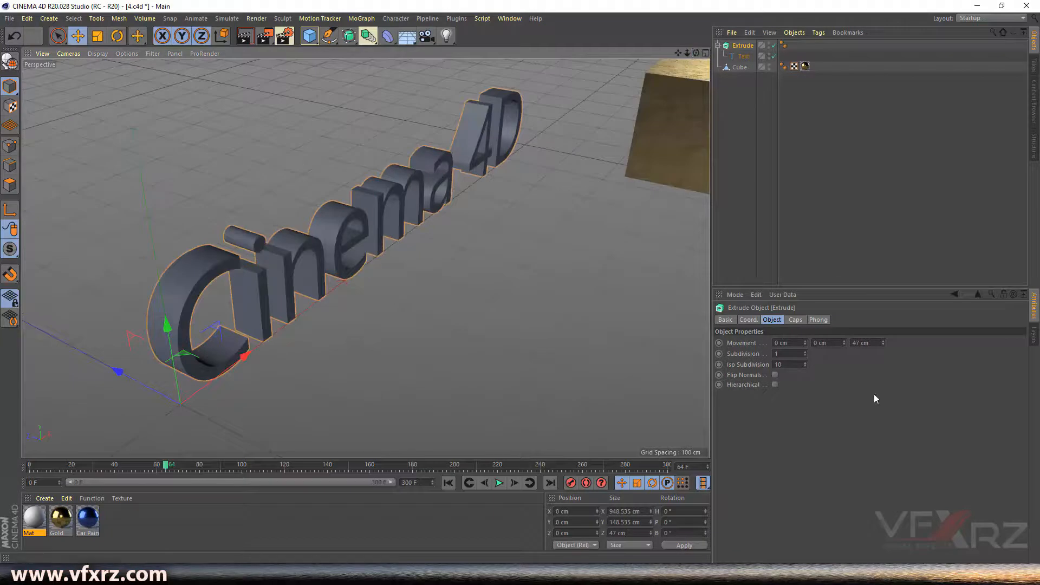
pyautogui.moveTo(882, 340); pyautogui.dragTo(821, 343)
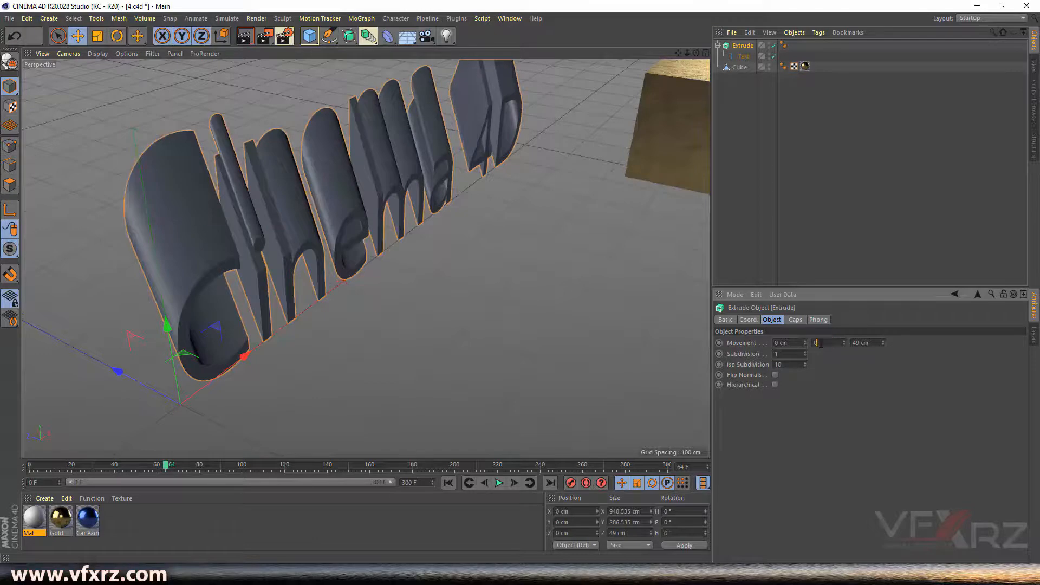
pyautogui.write('0')
pyautogui.press('Return')
pyautogui.moveTo(805, 342); pyautogui.dragTo(699, 347)
pyautogui.write('0')
pyautogui.press('Return')
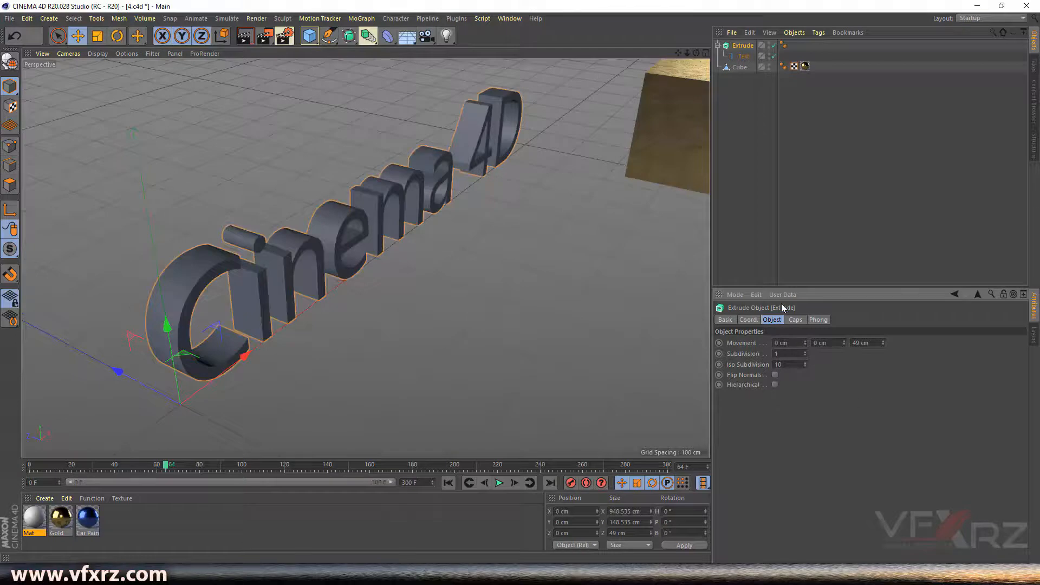
# - Set the Start cap of the Extrude to None to open one face of the letters
pyautogui.moveTo(695, 54); pyautogui.dragTo(696, 54)
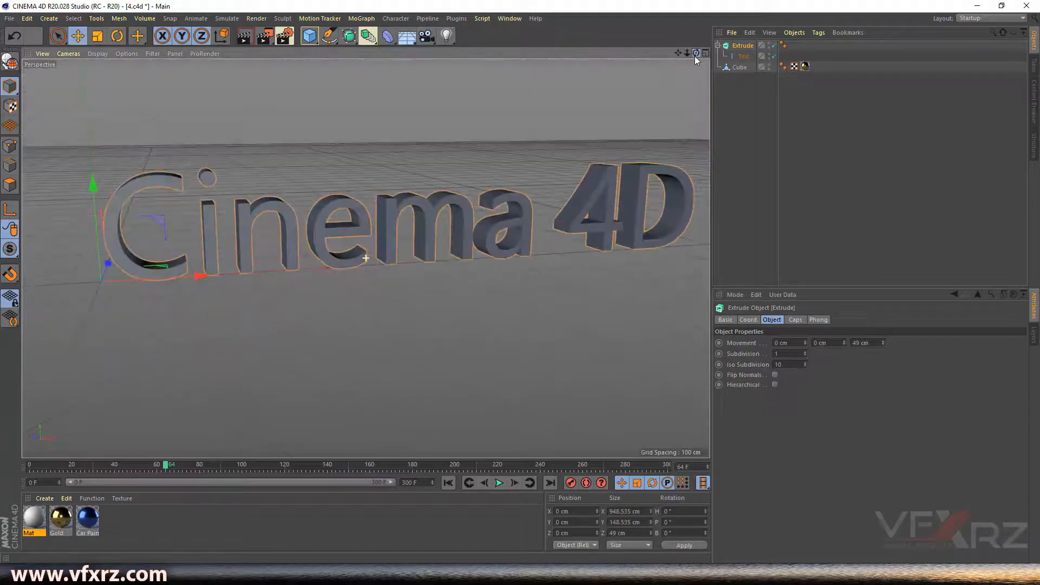
pyautogui.click(794, 320)
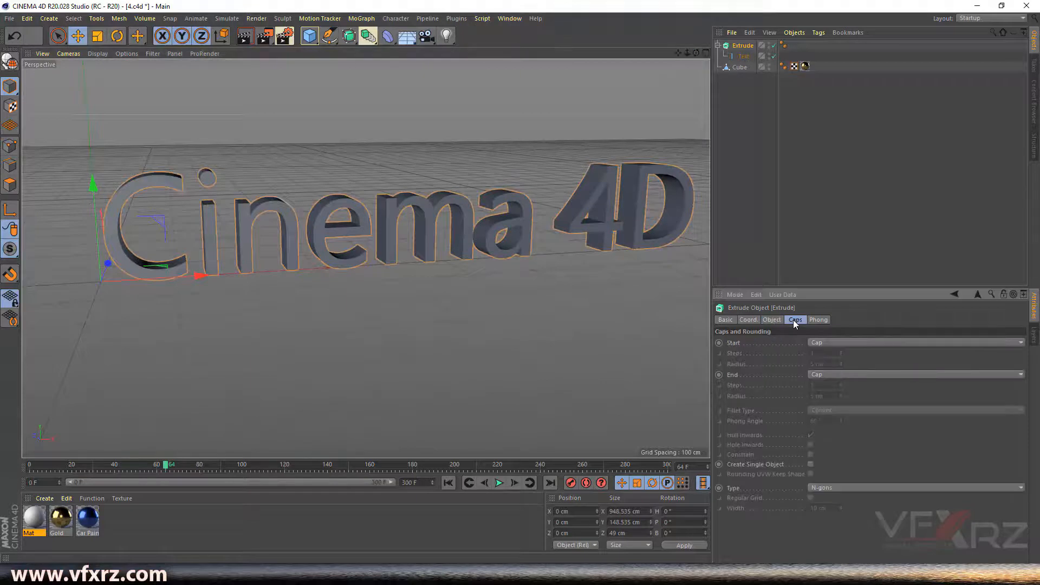
pyautogui.click(853, 343)
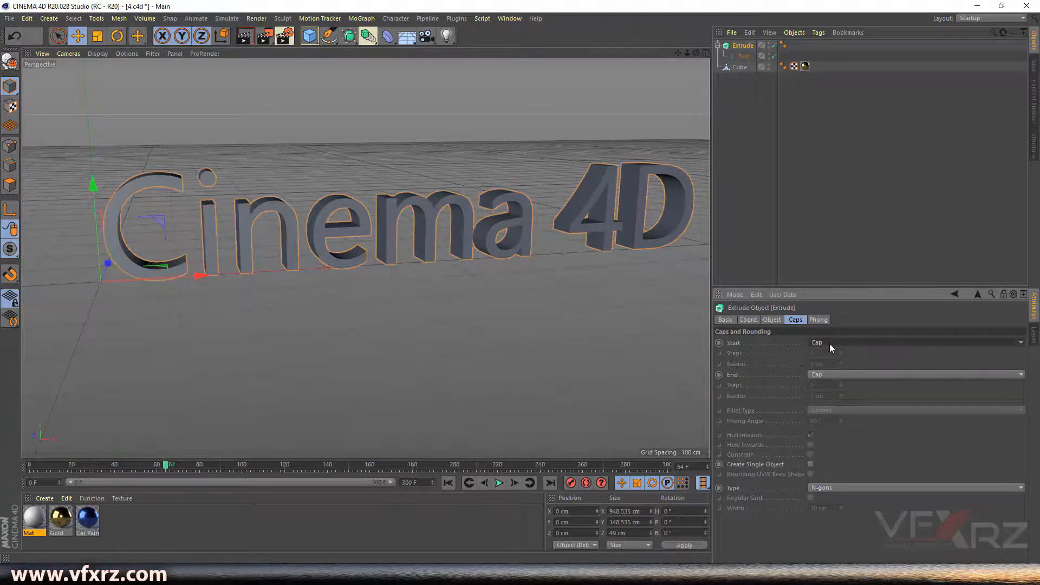
pyautogui.moveTo(696, 53); pyautogui.dragTo(662, 48)
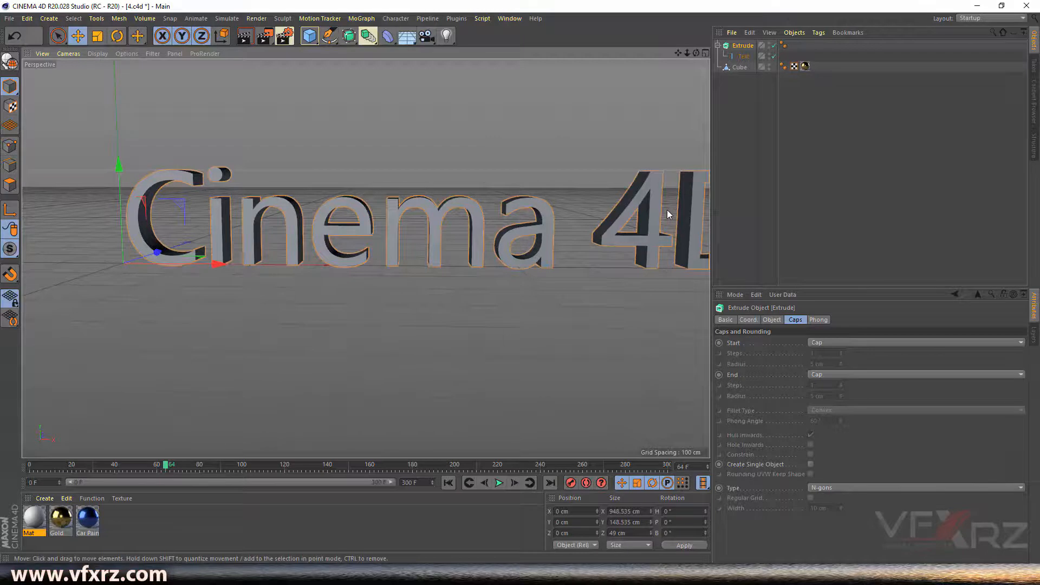
pyautogui.click(931, 347)
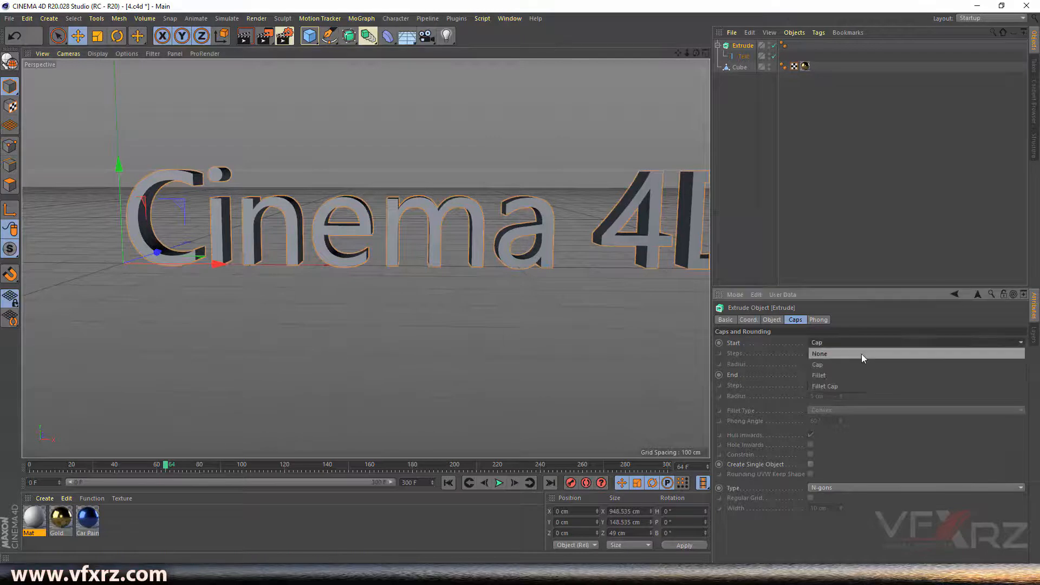
pyautogui.click(861, 353)
# - Set the End cap of the Extrude to None and look at the hollow letters from behind
pyautogui.scroll(5, 414, 218)
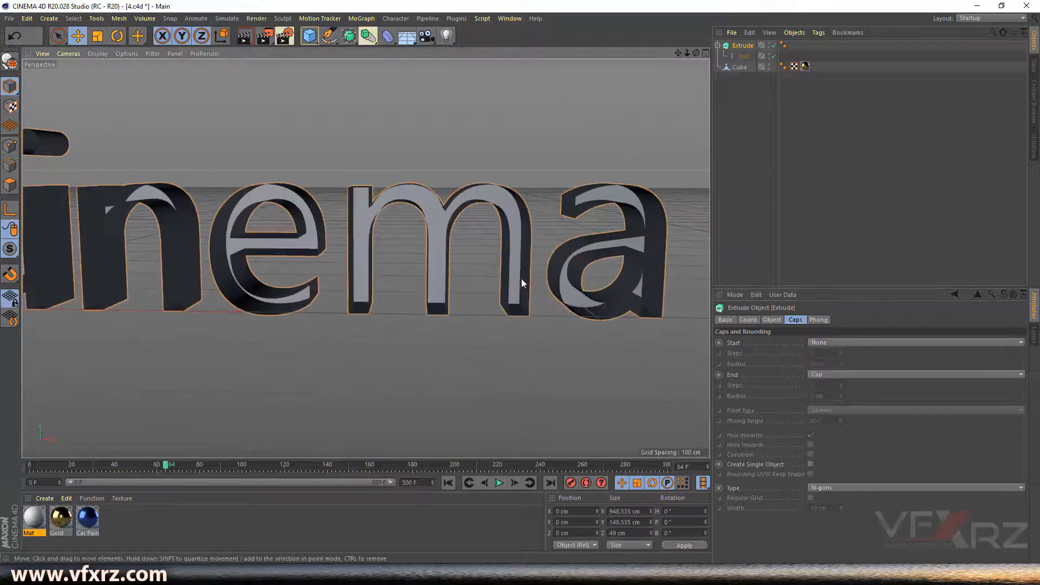
pyautogui.moveTo(696, 52)
pyautogui.mouseDown()
pyautogui.moveTo(653, 54)
pyautogui.moveTo(713, 54)
pyautogui.moveTo(683, 55)
pyautogui.mouseUp()
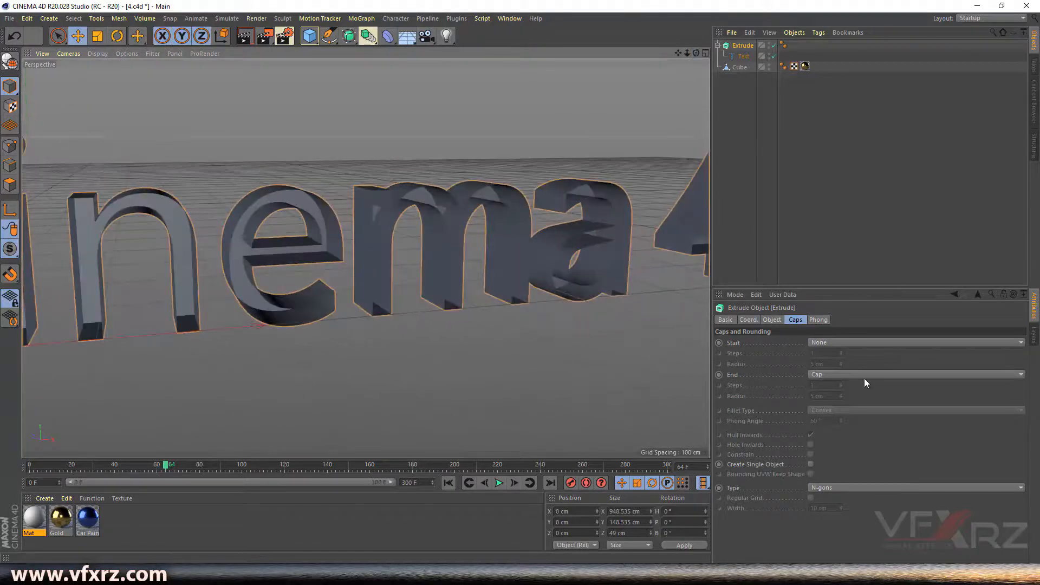
pyautogui.click(827, 374)
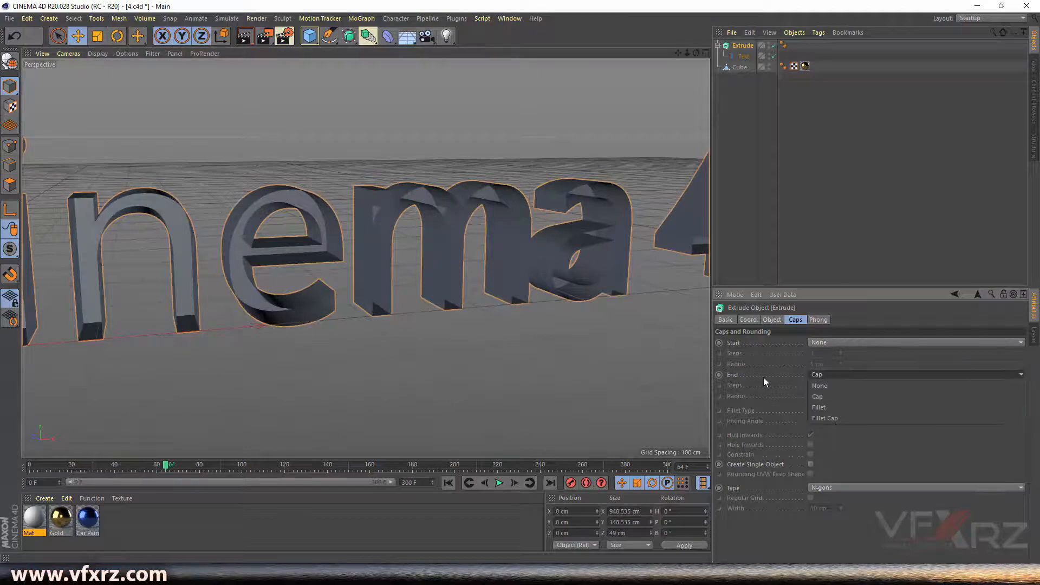
pyautogui.click(828, 385)
pyautogui.moveTo(696, 53); pyautogui.dragTo(834, 43)
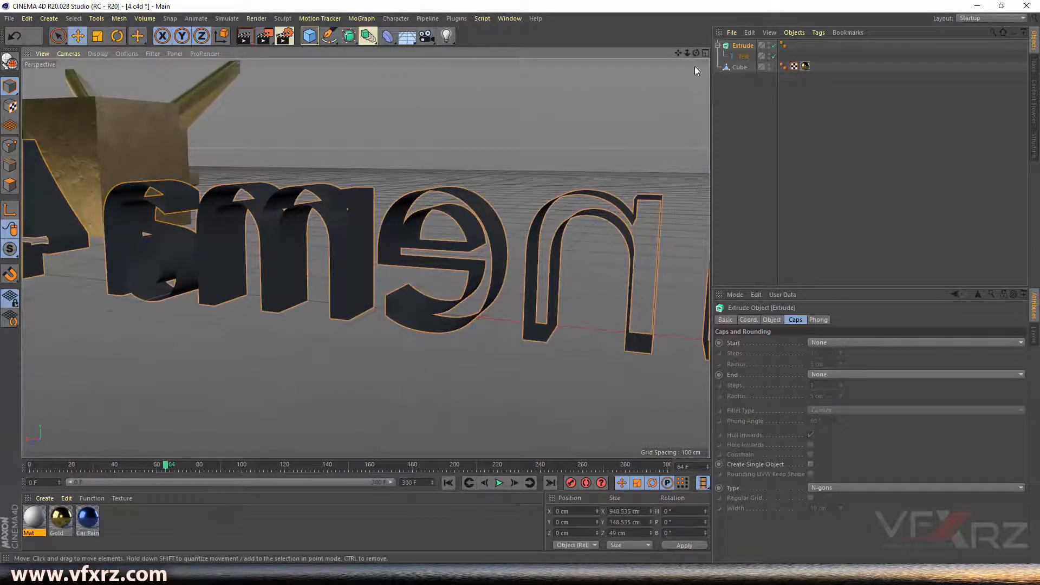
# - Set the Extrude's End and Start back to Cap to close both faces of the letters
pyautogui.moveTo(696, 53); pyautogui.dragTo(758, 57)
pyautogui.click(874, 374)
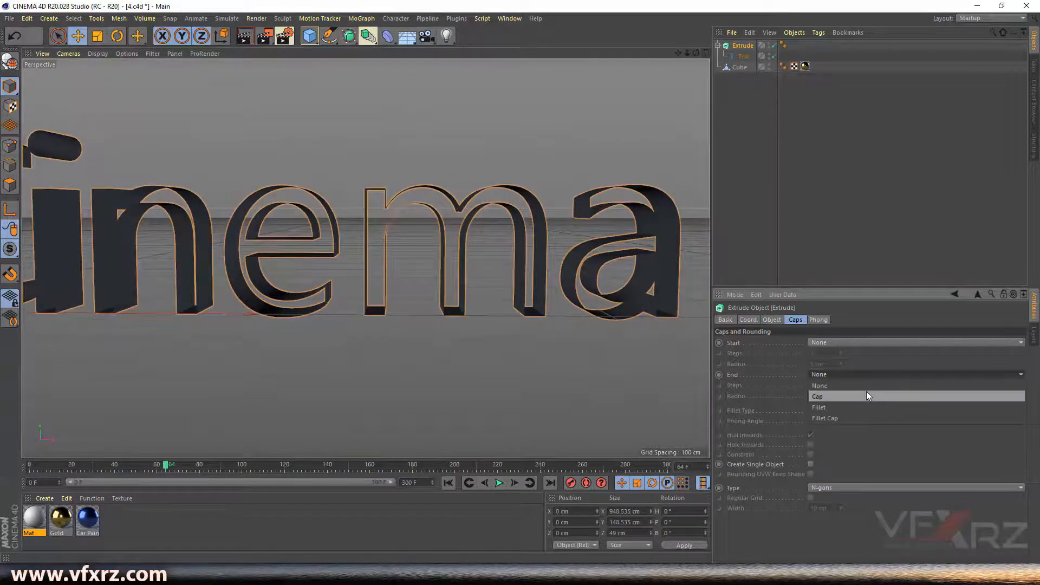
pyautogui.click(866, 391)
pyautogui.click(857, 345)
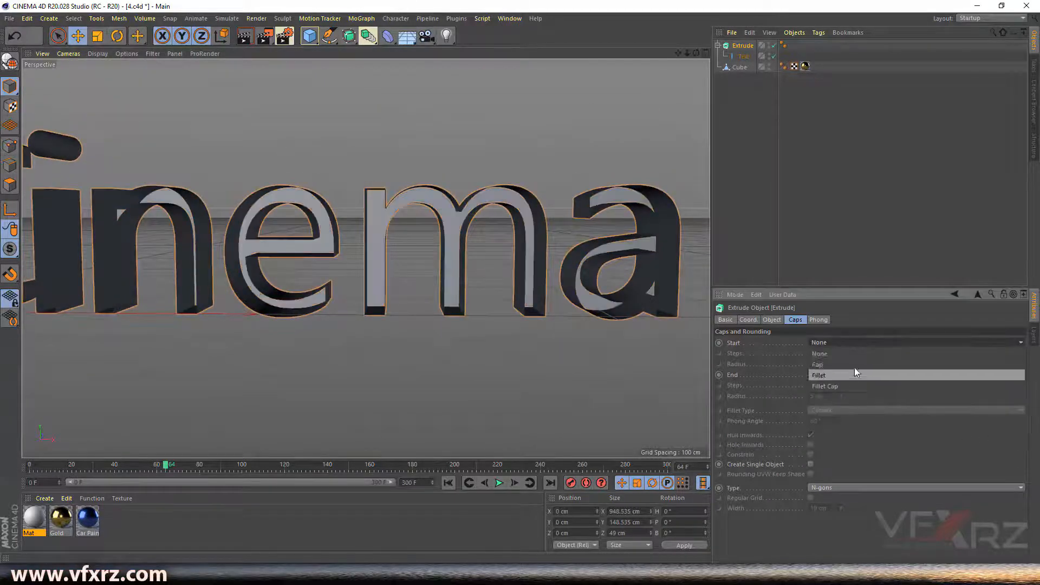
pyautogui.click(851, 364)
# - Set the Start cap of the text's Extrude to Fillet and inspect the filleted edges of the letters up close
pyautogui.moveTo(688, 53); pyautogui.dragTo(650, 55)
pyautogui.click(846, 346)
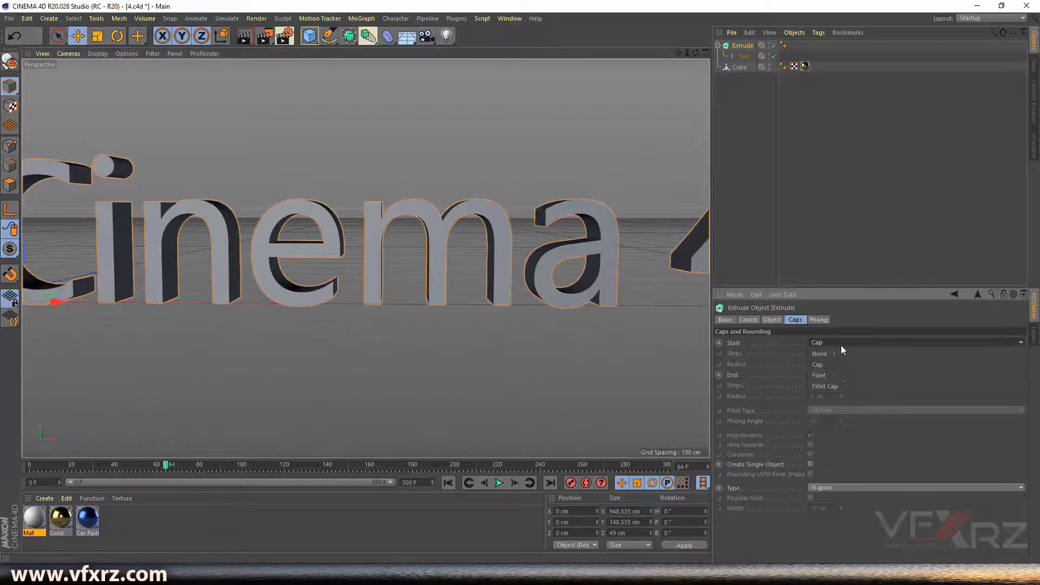
pyautogui.click(838, 372)
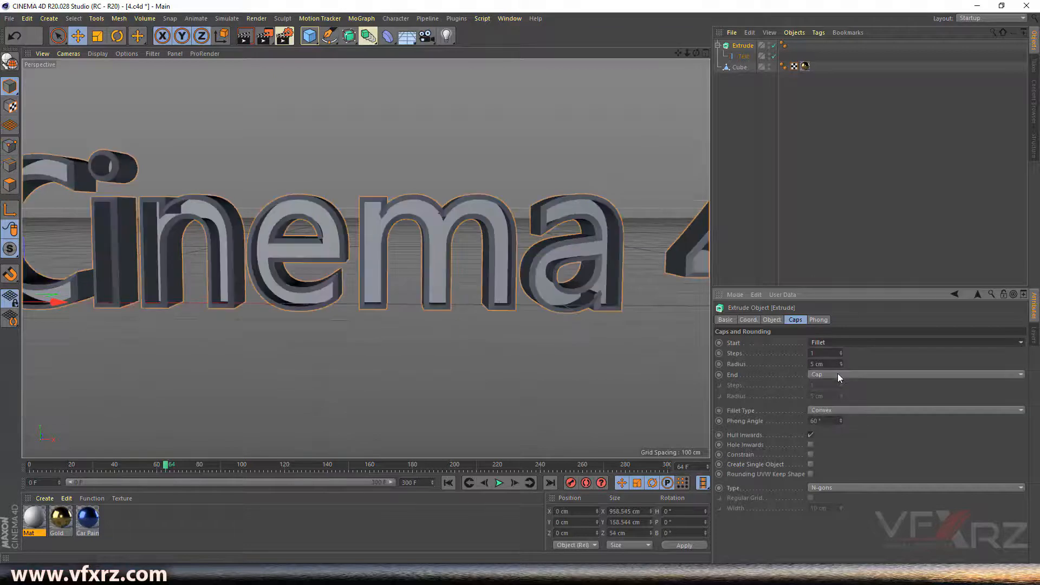
pyautogui.scroll(5, 601, 209)
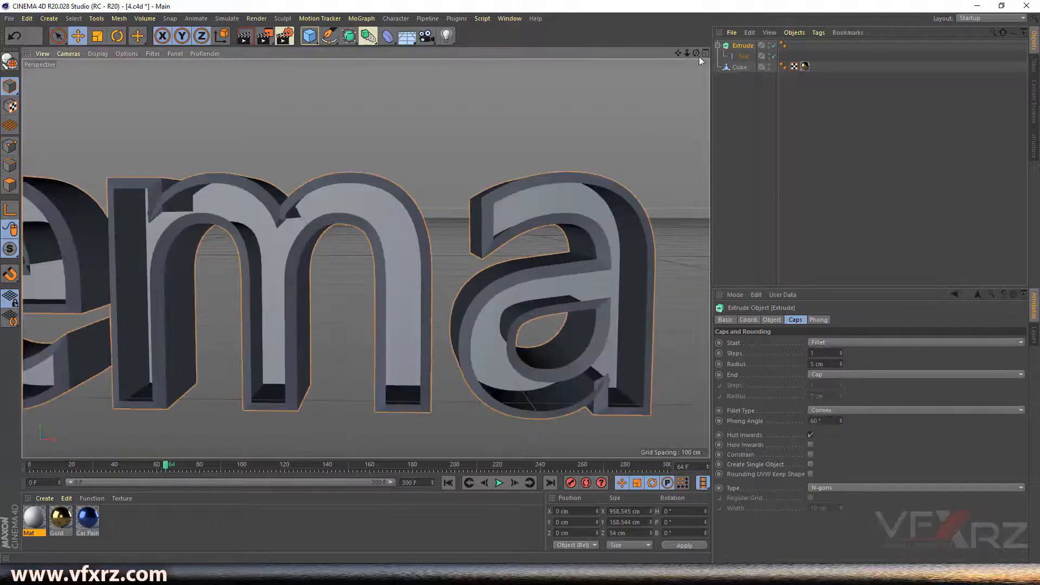
pyautogui.moveTo(696, 53); pyautogui.dragTo(581, 139)
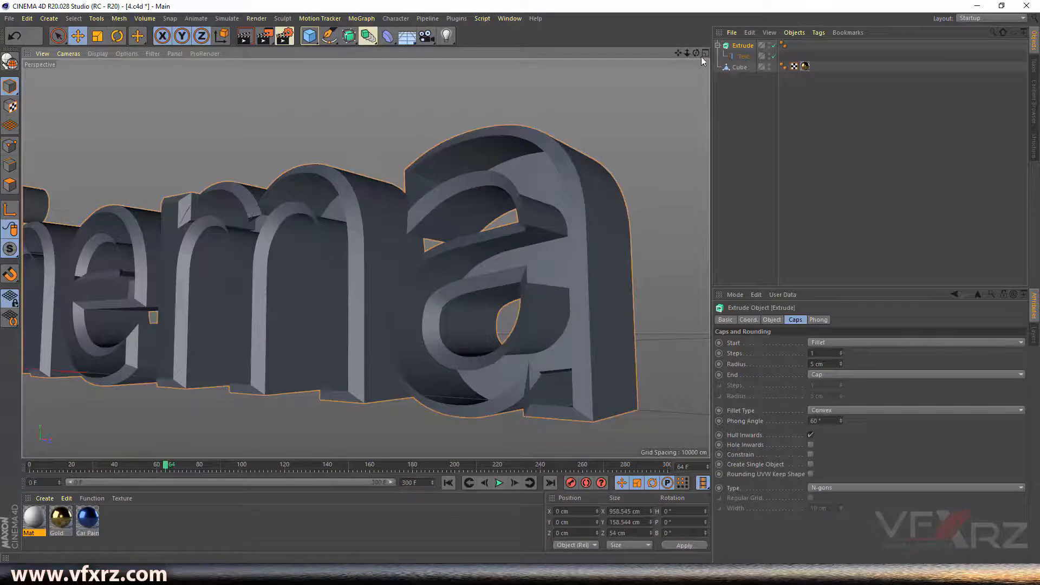
pyautogui.moveTo(695, 55)
pyautogui.mouseDown()
pyautogui.moveTo(650, 76)
pyautogui.moveTo(696, 53)
pyautogui.mouseUp()
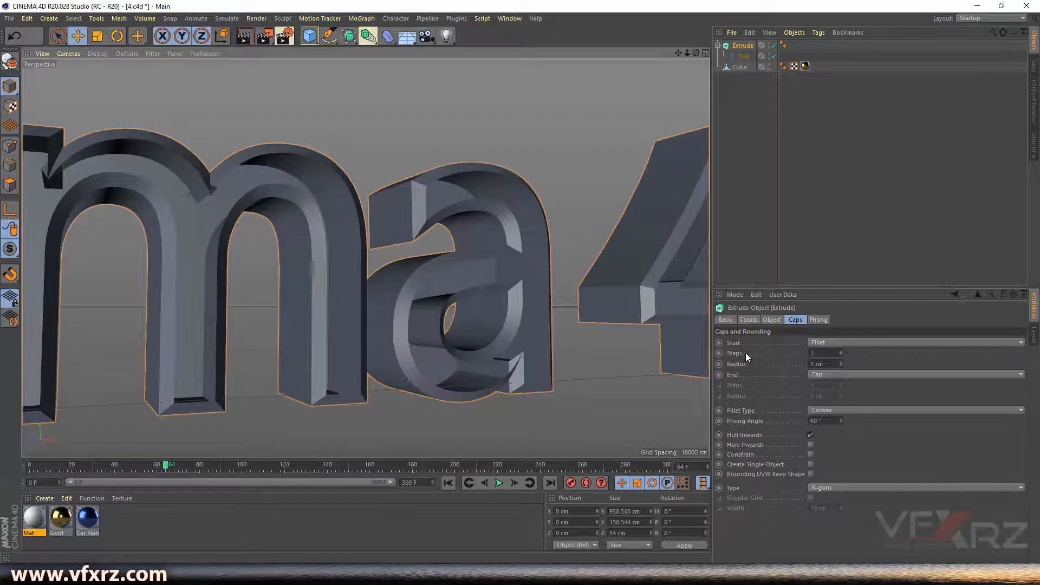
# - Set the Start fillet of the text's Extrude to 3 steps with a radius of 4 cm
pyautogui.click(841, 351)
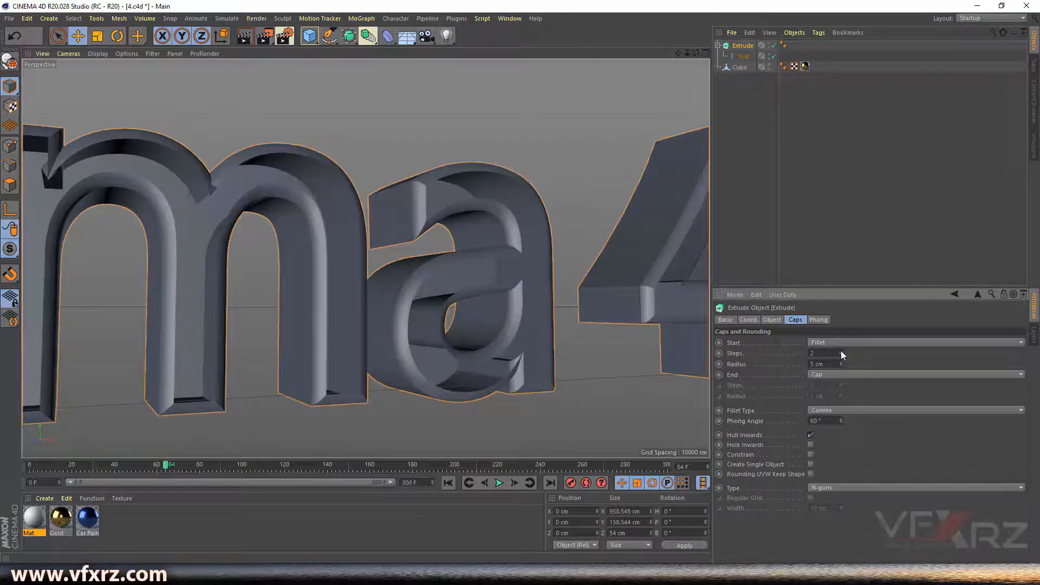
pyautogui.click(841, 351)
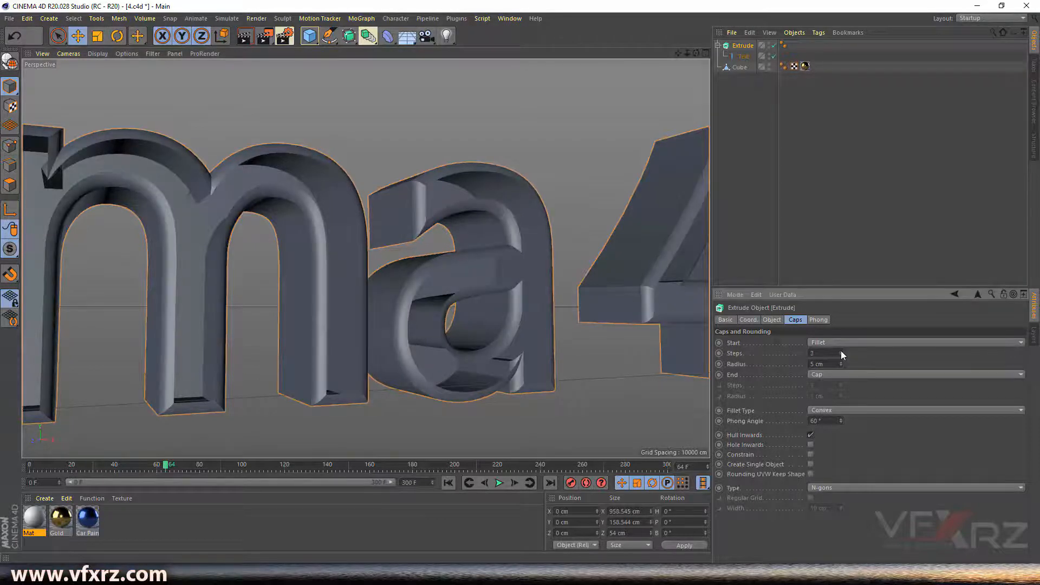
pyautogui.moveTo(840, 361)
pyautogui.mouseDown()
pyautogui.moveTo(839, 388)
pyautogui.moveTo(840, 360)
pyautogui.moveTo(840, 368)
pyautogui.mouseUp()
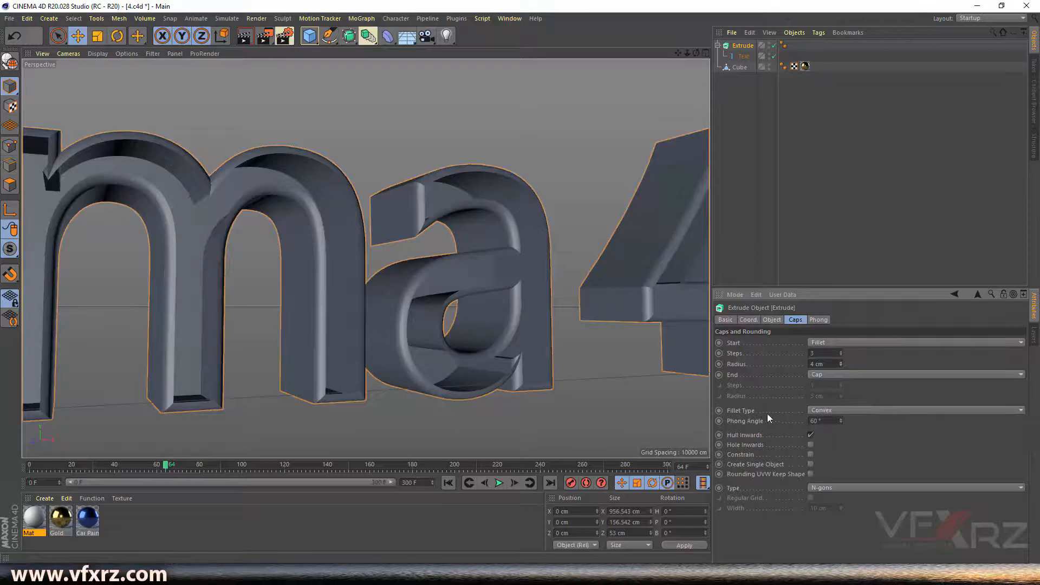
# - Try the Linear fillet type on the text's Extrude and inspect the edge of the letter "a"
pyautogui.click(930, 411)
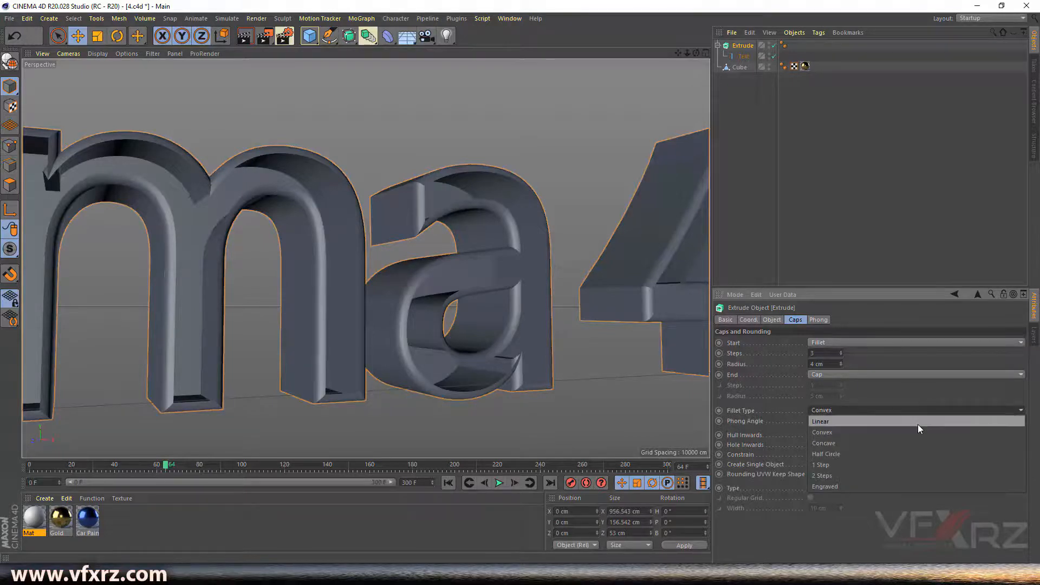
pyautogui.click(920, 423)
pyautogui.scroll(5, 455, 191)
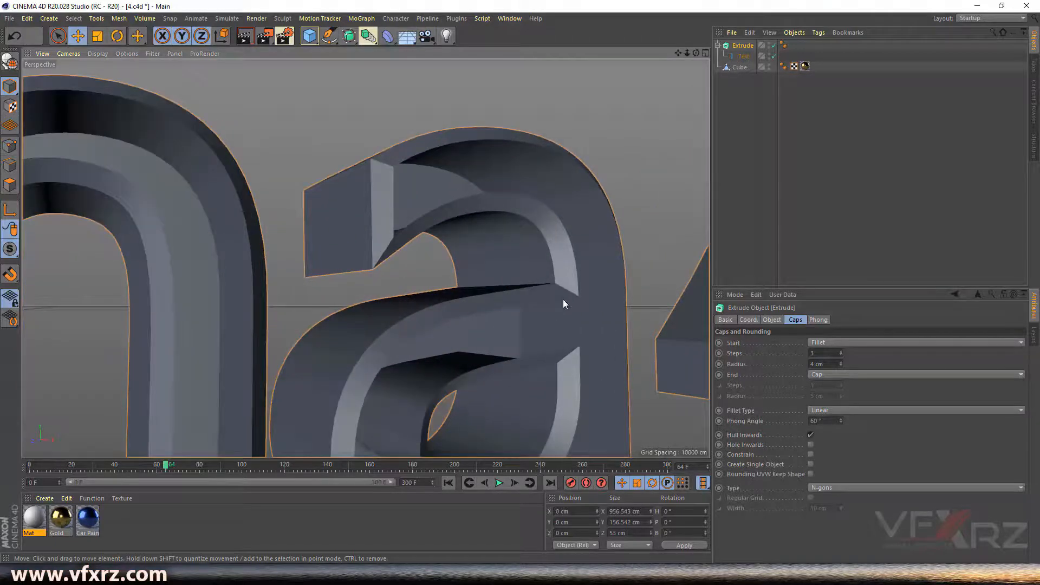
pyautogui.moveTo(678, 54); pyautogui.dragTo(693, 1)
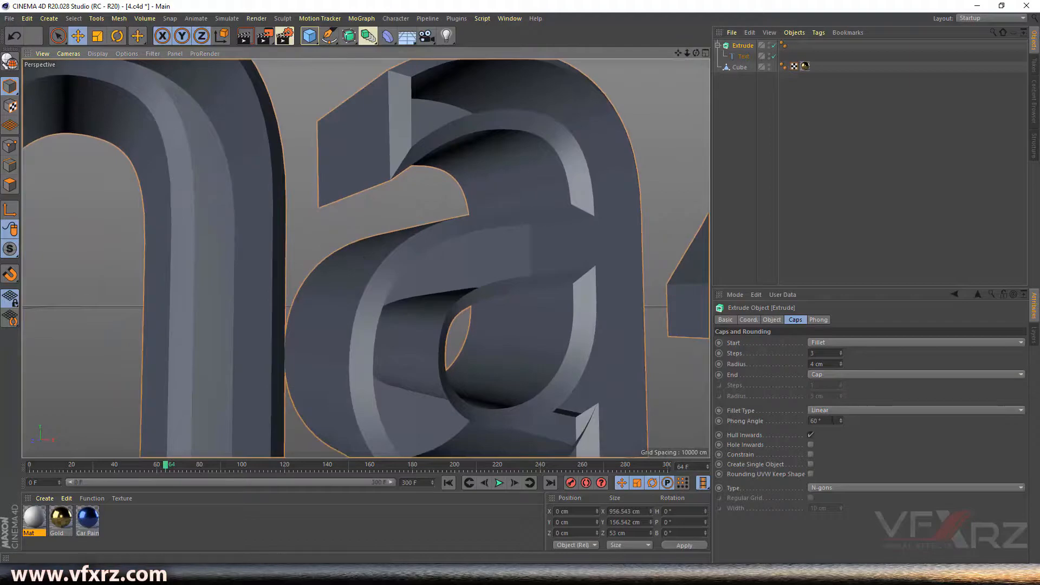
# - Try the Convex and 1 Step fillet types on the text's Extrude
pyautogui.click(830, 410)
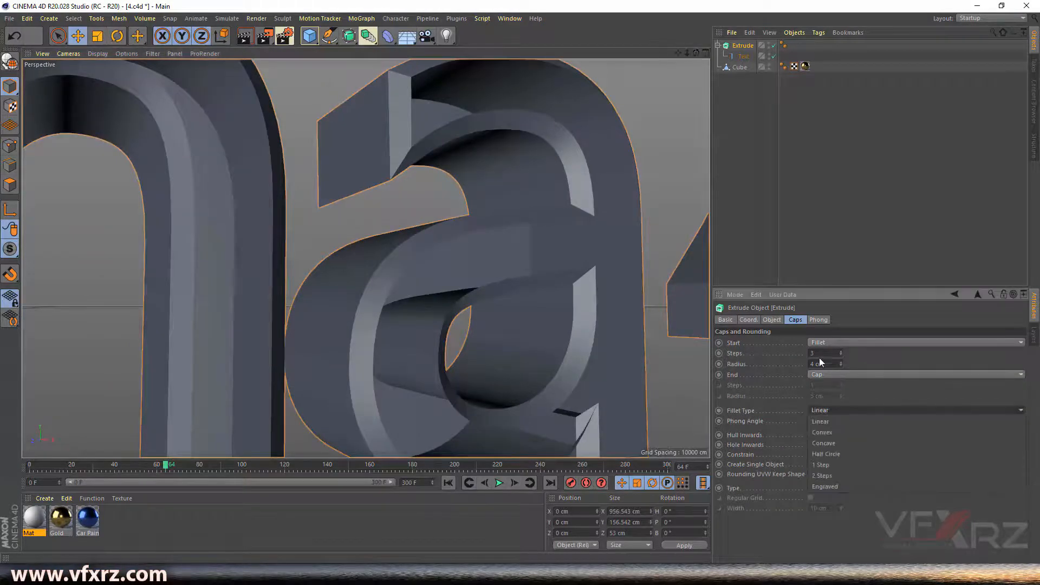
pyautogui.click(836, 431)
pyautogui.click(842, 411)
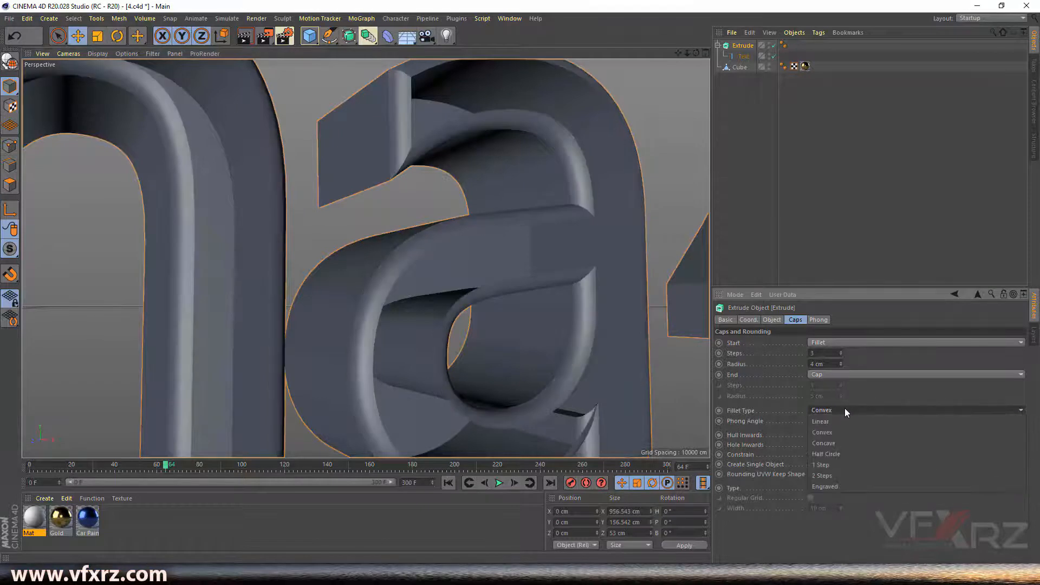
pyautogui.click(840, 465)
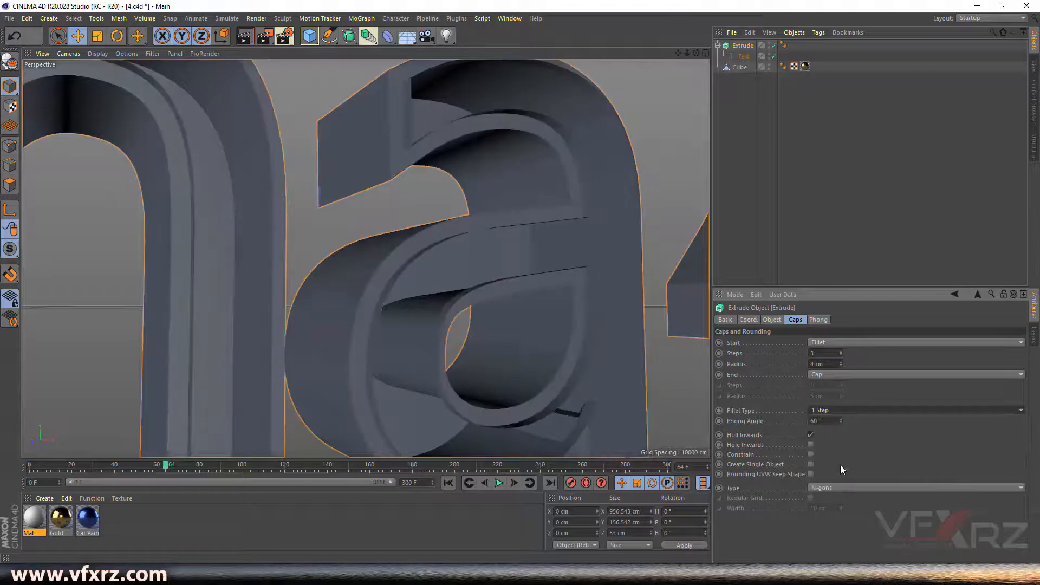
# - Set the fillet type of the text's Extrude to 2 Steps and inspect the stepped edge
pyautogui.click(834, 410)
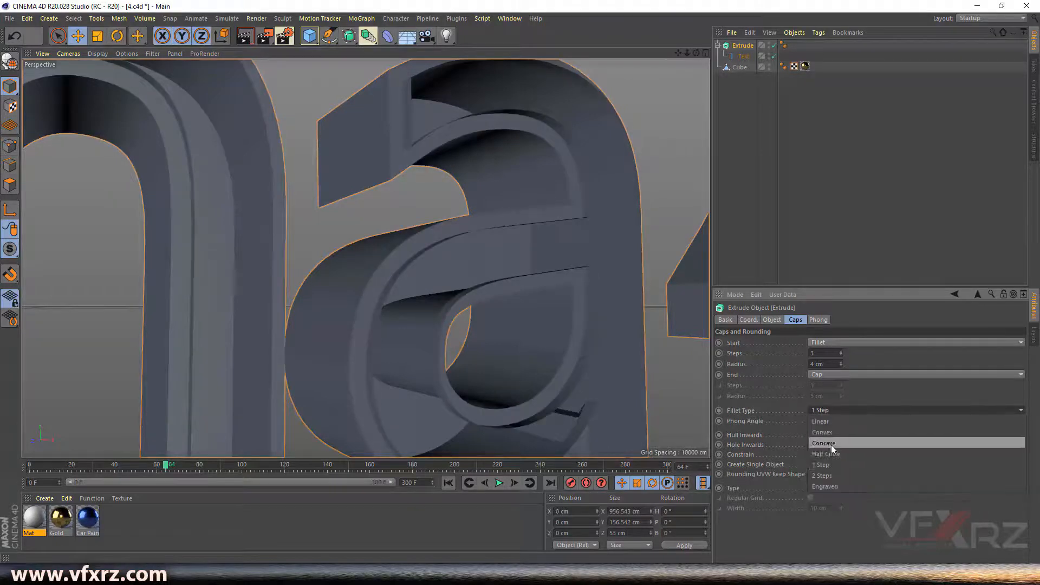
pyautogui.click(831, 472)
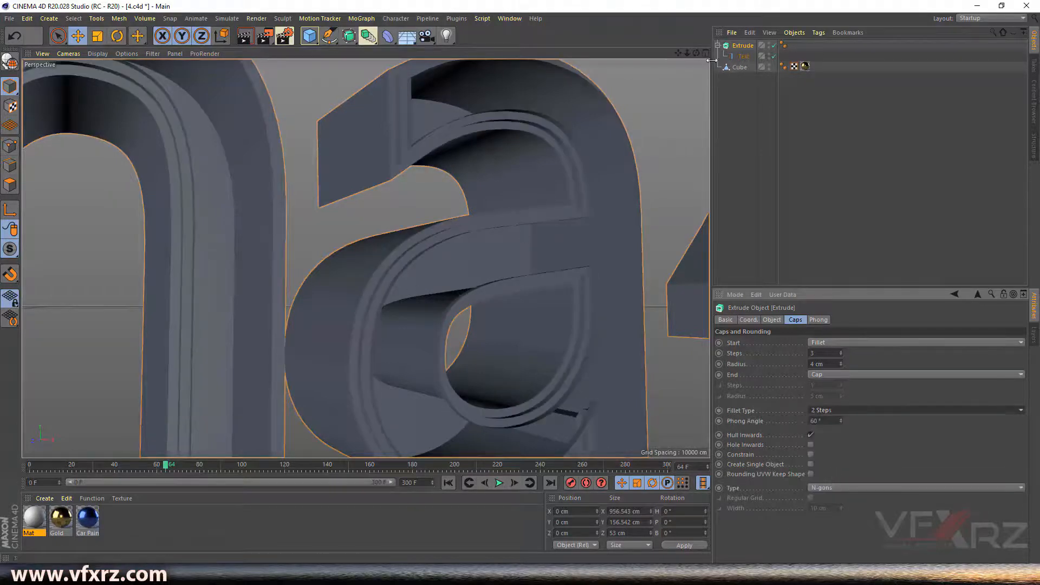
pyautogui.moveTo(696, 52); pyautogui.dragTo(715, 114)
# - Set the Start cap of the text's Extrude to Fillet Cap and its fillet radius to 6 cm
pyautogui.click(864, 374)
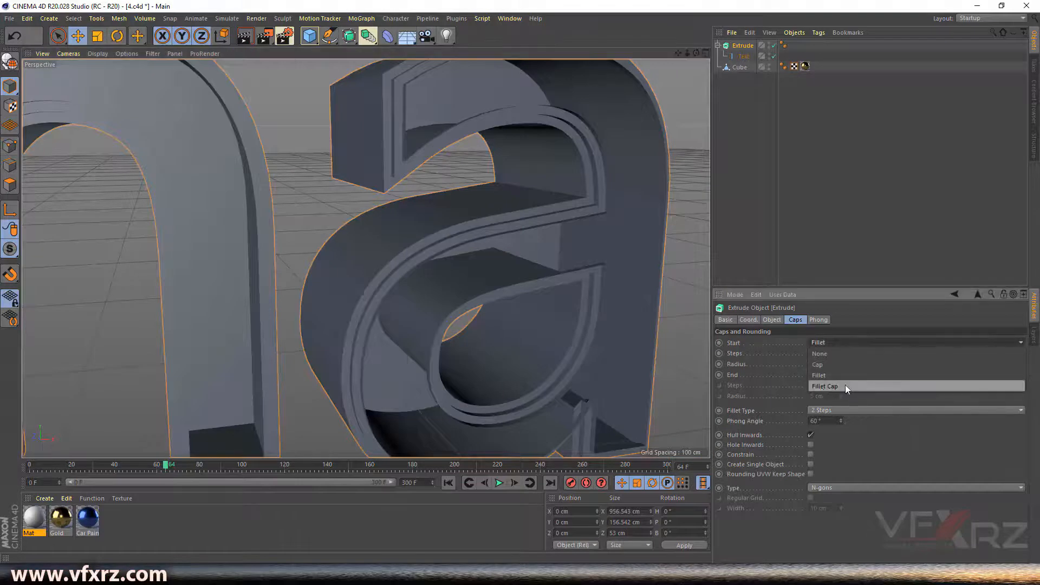
pyautogui.click(845, 384)
pyautogui.moveTo(696, 53); pyautogui.dragTo(631, 76)
pyautogui.moveTo(690, 51); pyautogui.dragTo(588, 53)
pyautogui.moveTo(697, 52); pyautogui.dragTo(661, 52)
pyautogui.click(841, 351)
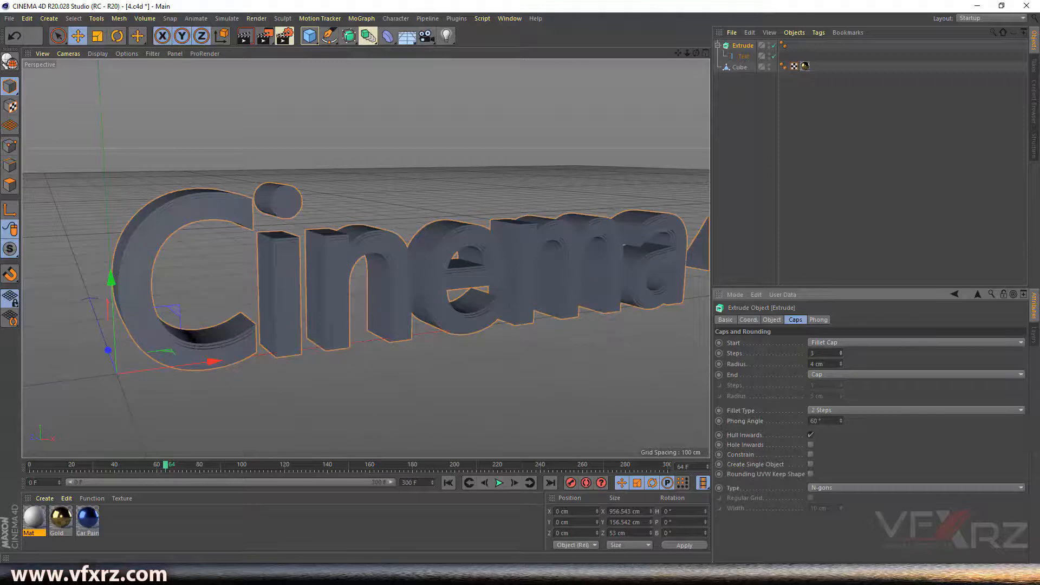
pyautogui.moveTo(841, 363); pyautogui.dragTo(842, 357)
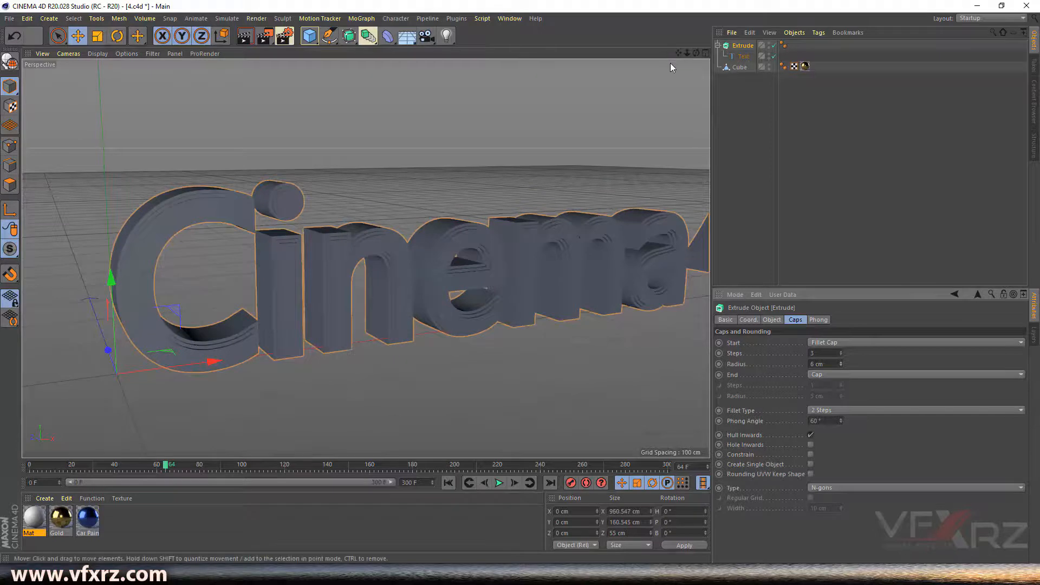
# - Set the End cap of the text's Extrude to Fillet Cap for the back of the letters
pyautogui.moveTo(696, 52); pyautogui.dragTo(780, 55)
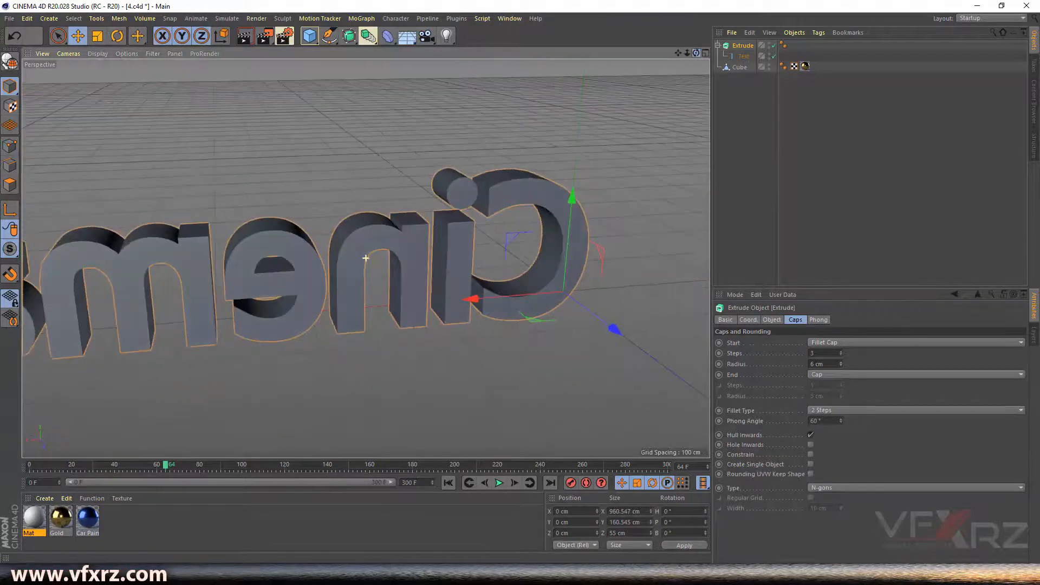
pyautogui.click(850, 374)
pyautogui.click(856, 420)
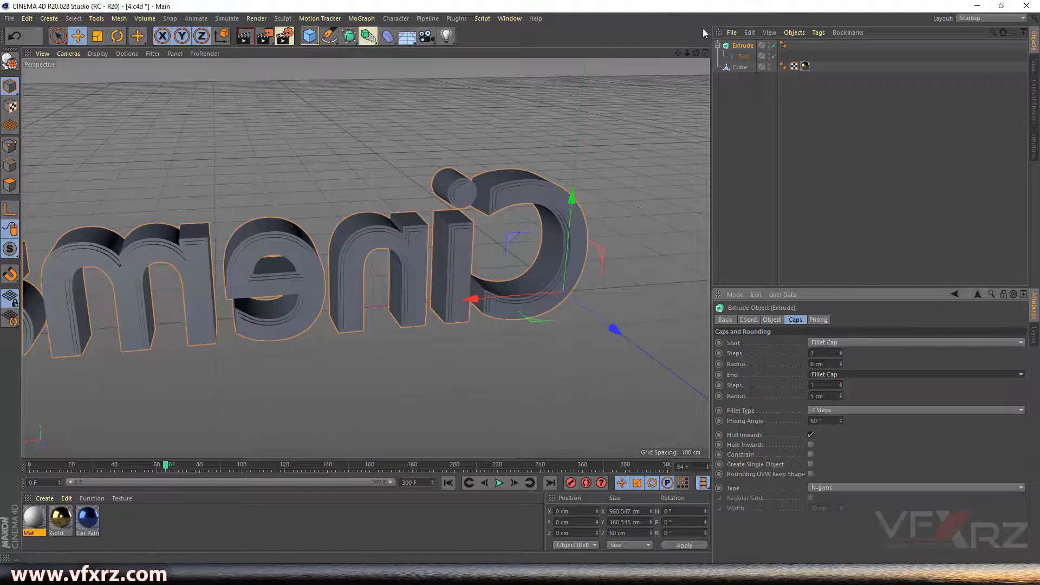
# - Apply the blue Car Paint material to the Extrude of the "Cinema 4D" text
pyautogui.moveTo(696, 53); pyautogui.dragTo(516, 60)
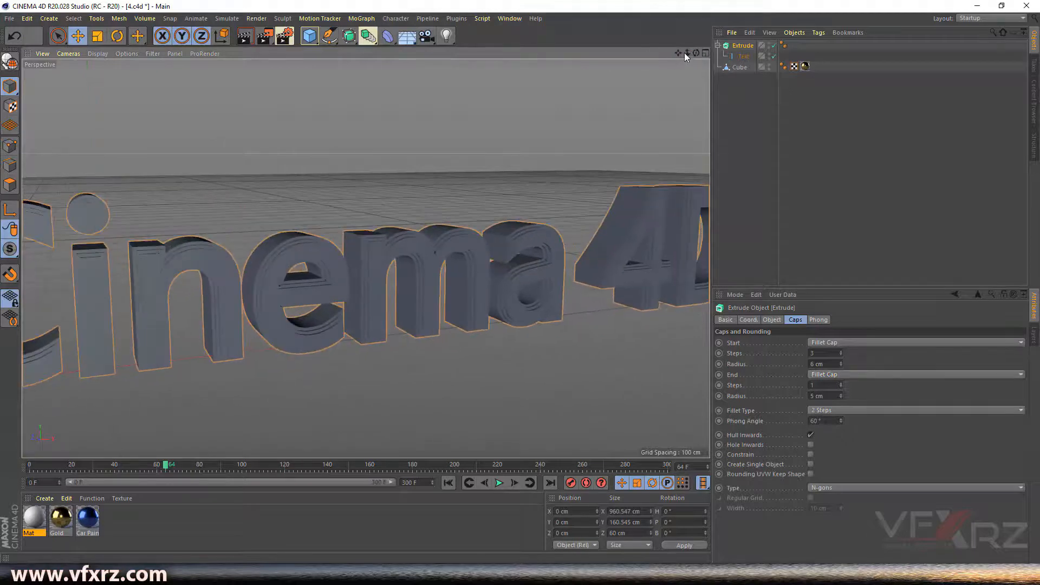
pyautogui.moveTo(687, 54)
pyautogui.mouseDown()
pyautogui.moveTo(591, 54)
pyautogui.moveTo(684, 53)
pyautogui.mouseUp()
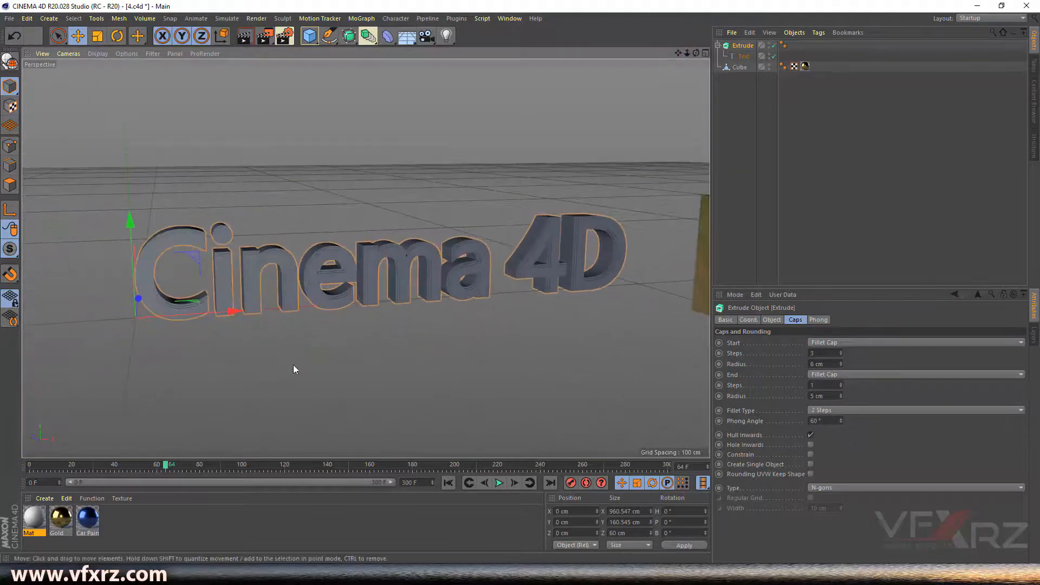
pyautogui.moveTo(92, 522)
pyautogui.mouseDown()
pyautogui.moveTo(710, 172)
pyautogui.moveTo(744, 49)
pyautogui.moveTo(671, 57)
pyautogui.moveTo(695, 64)
pyautogui.moveTo(547, 52)
pyautogui.moveTo(709, 48)
pyautogui.mouseUp()
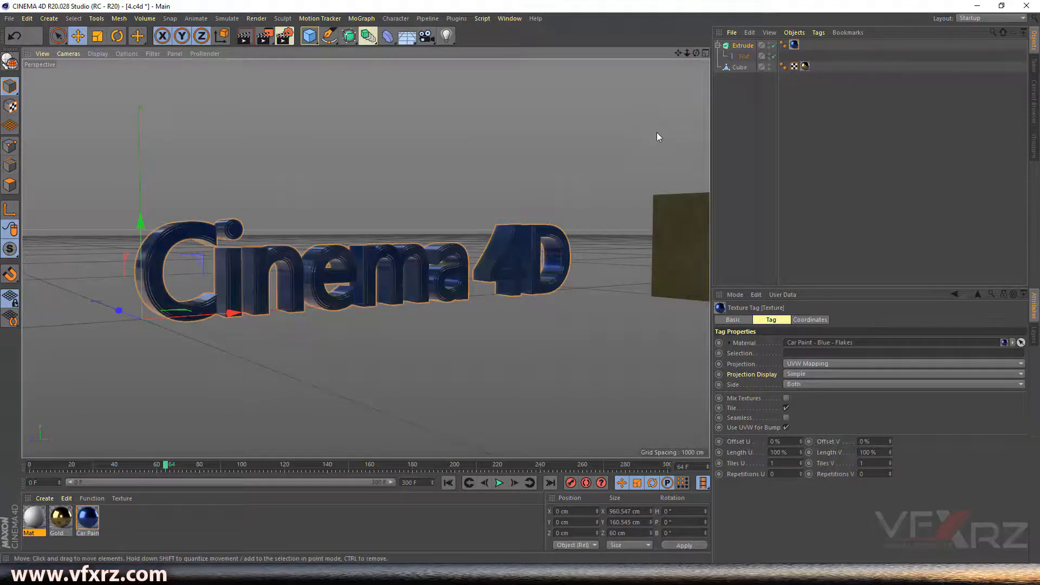
# - Add a Cogwheel spline to the scene
pyautogui.moveTo(695, 53); pyautogui.dragTo(851, 98)
pyautogui.click(331, 36)
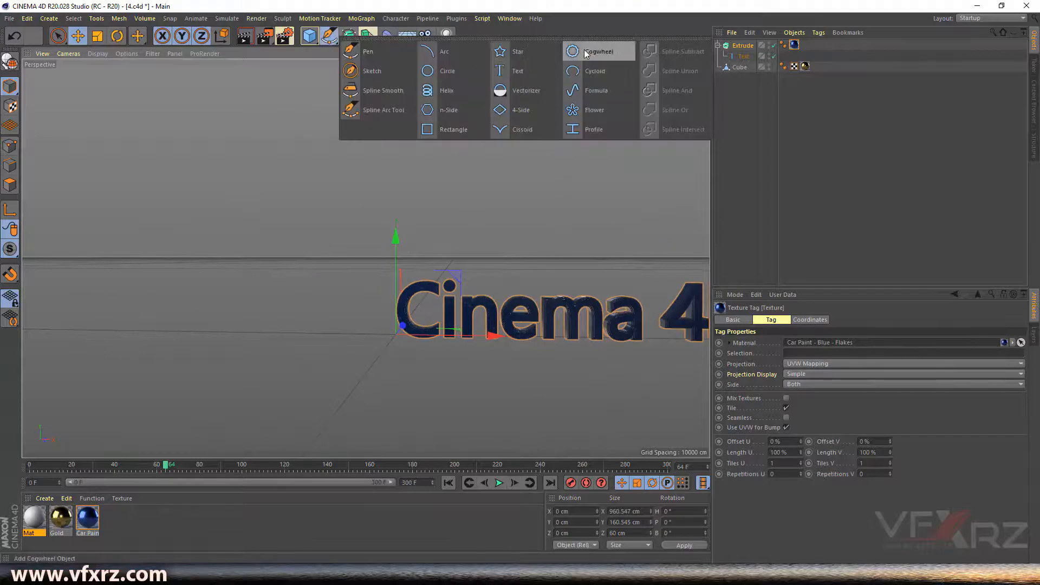
pyautogui.click(616, 54)
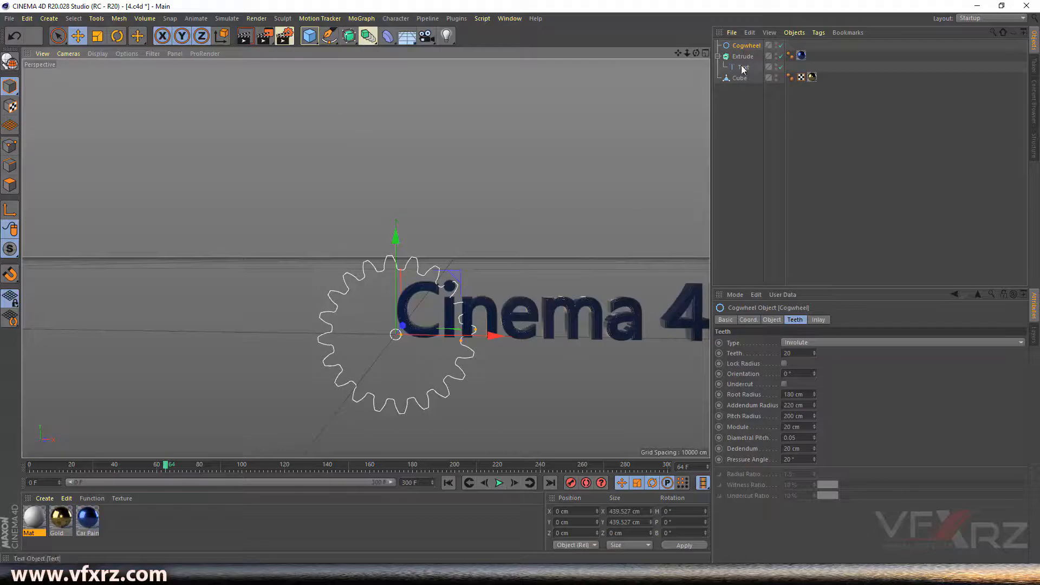
# - Add a second Extrude with the Cogwheel spline as its child and move it along X to about -258 cm
pyautogui.click(355, 34)
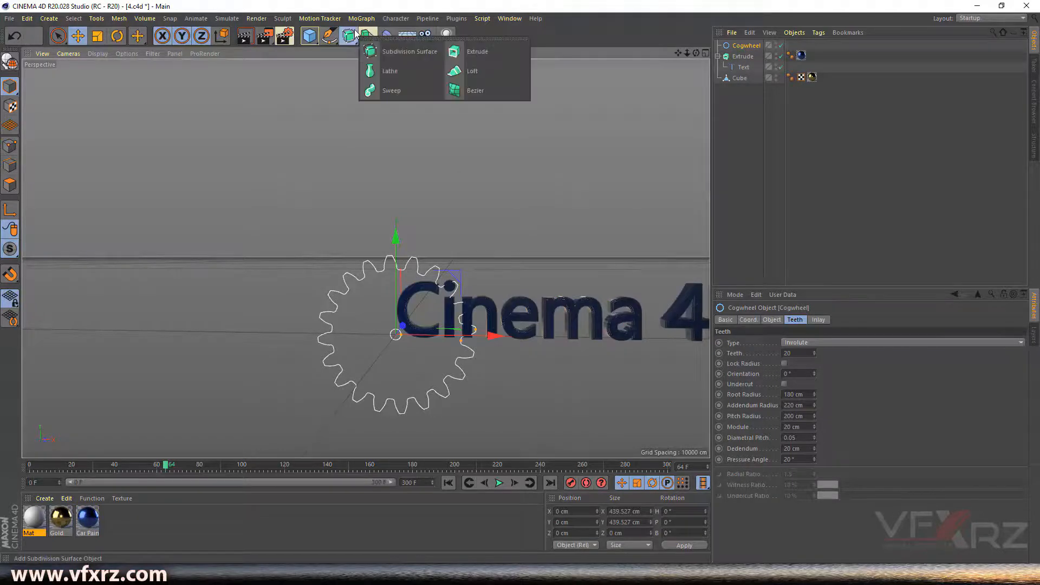
pyautogui.click(481, 54)
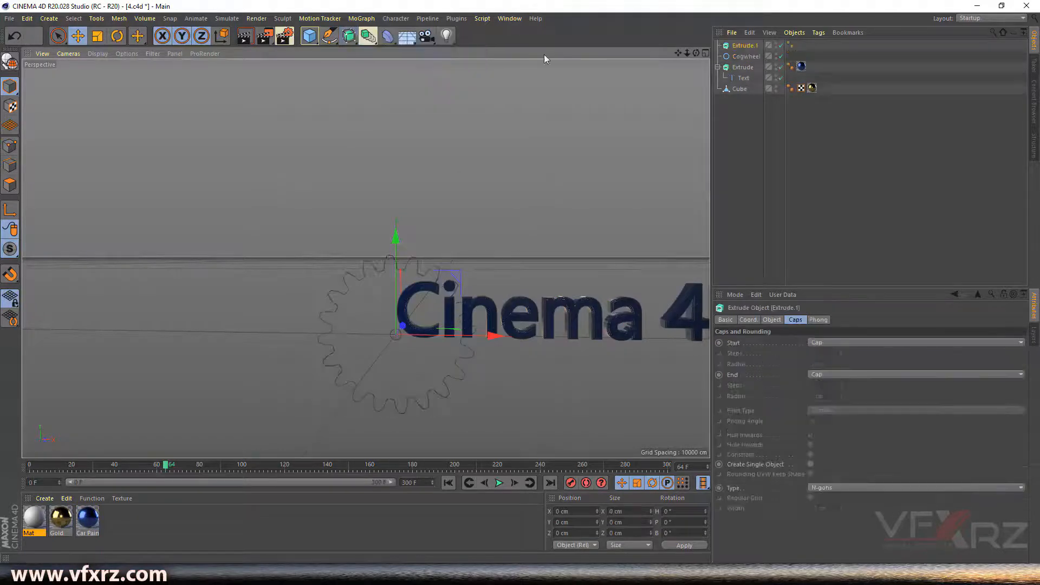
pyautogui.moveTo(745, 56); pyautogui.dragTo(752, 49)
pyautogui.click(747, 46)
pyautogui.moveTo(482, 336); pyautogui.dragTo(402, 343)
# - Set the Z Movement of the cogwheel's Extrude to 57 cm to thicken the gear
pyautogui.moveTo(696, 53); pyautogui.dragTo(772, 103)
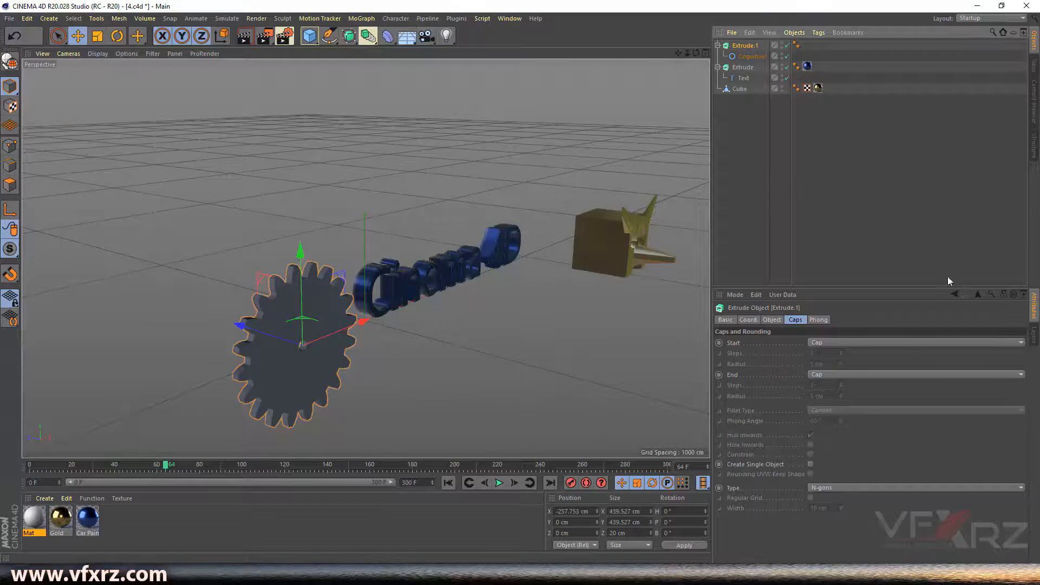
pyautogui.click(772, 320)
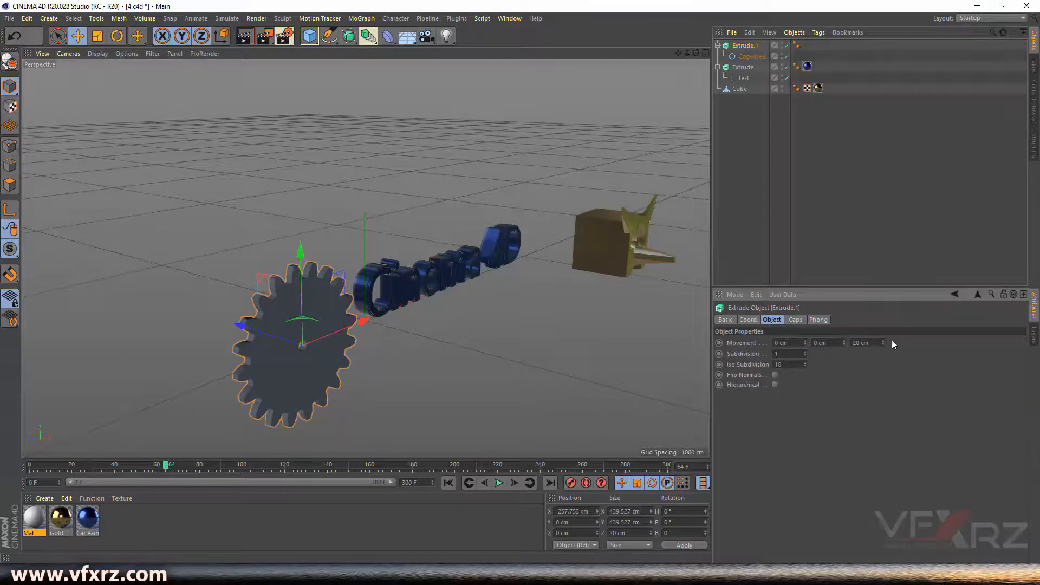
pyautogui.moveTo(883, 344); pyautogui.dragTo(872, 304)
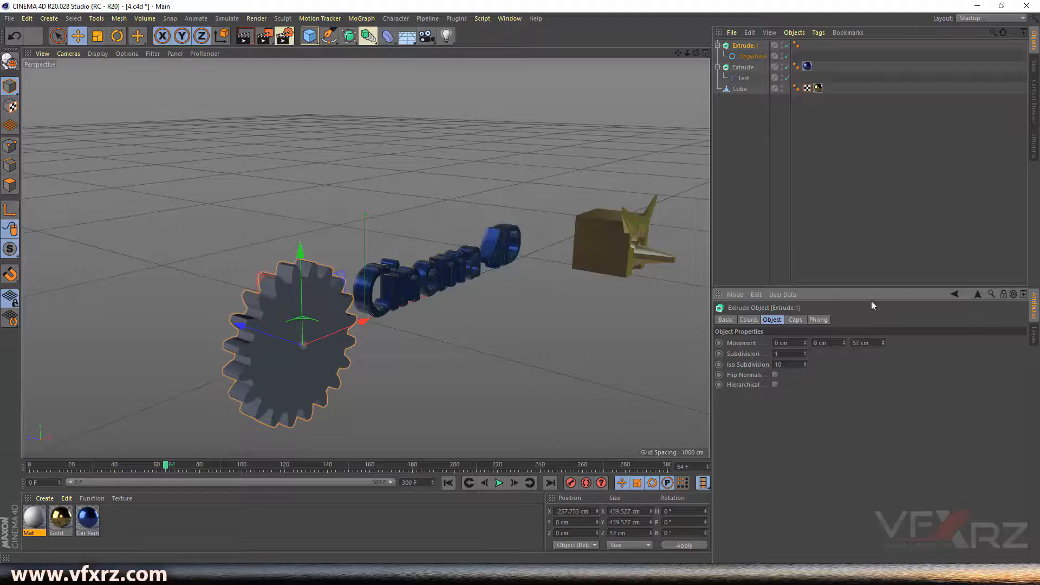
# - Set the Start cap of the cogwheel's Extrude to Fillet Cap with the 2 Steps fillet type
pyautogui.click(791, 320)
pyautogui.click(818, 342)
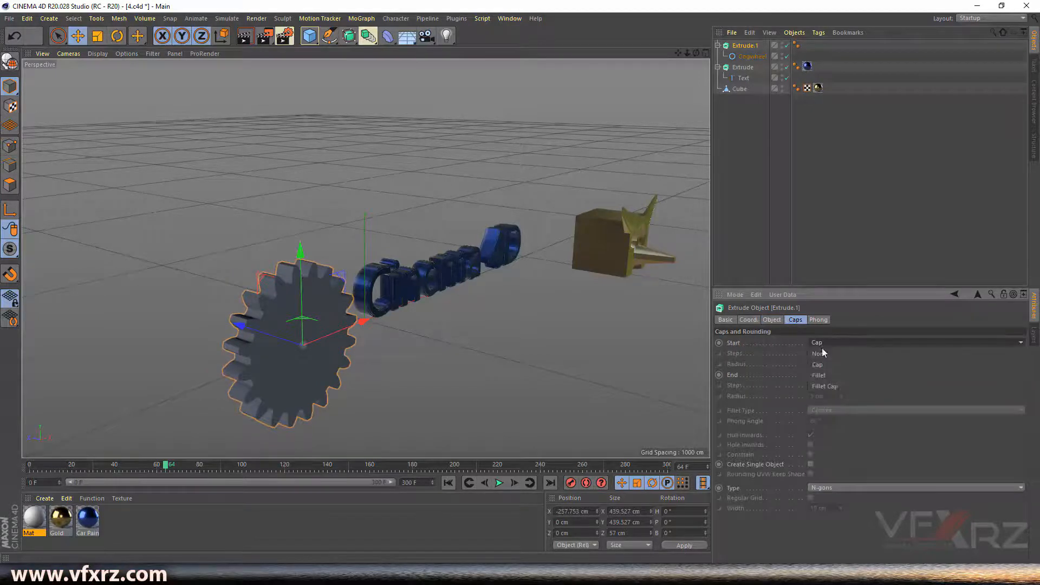
pyautogui.click(830, 388)
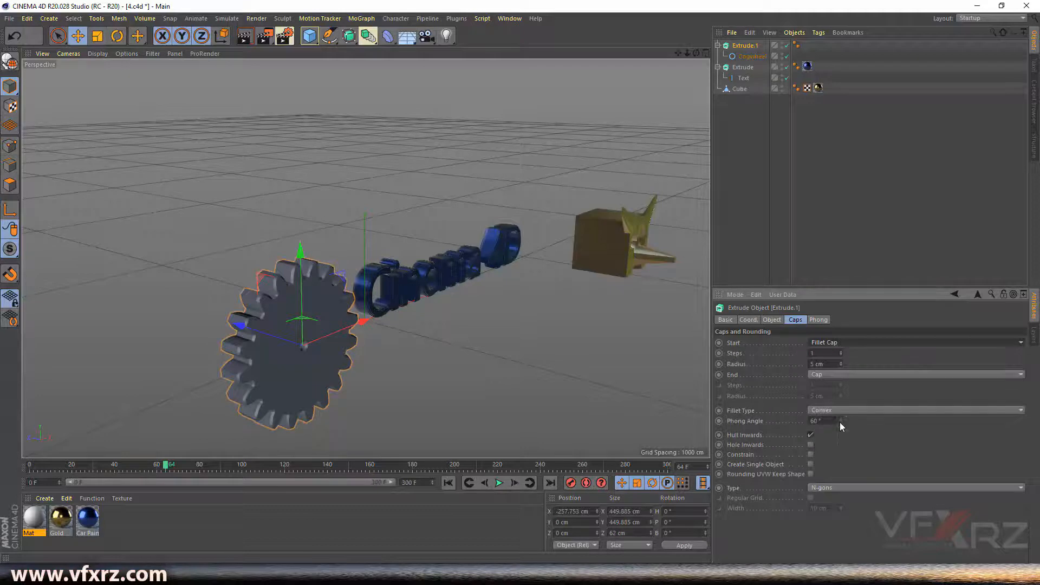
pyautogui.click(840, 413)
pyautogui.click(833, 473)
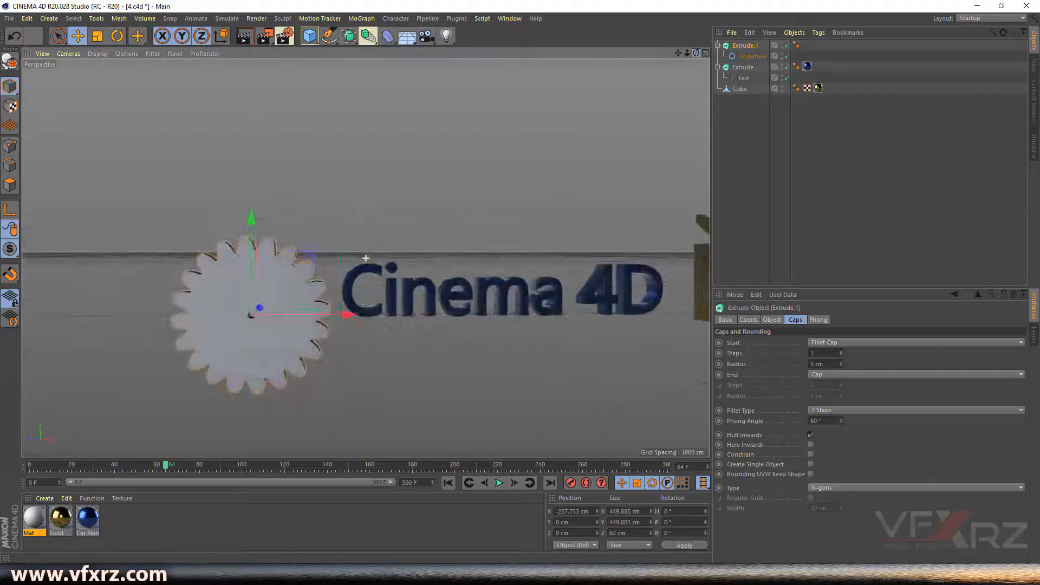
pyautogui.keyDown('alt'); pyautogui.moveTo(365, 258); pyautogui.dragTo(366, 258); pyautogui.keyUp('alt')
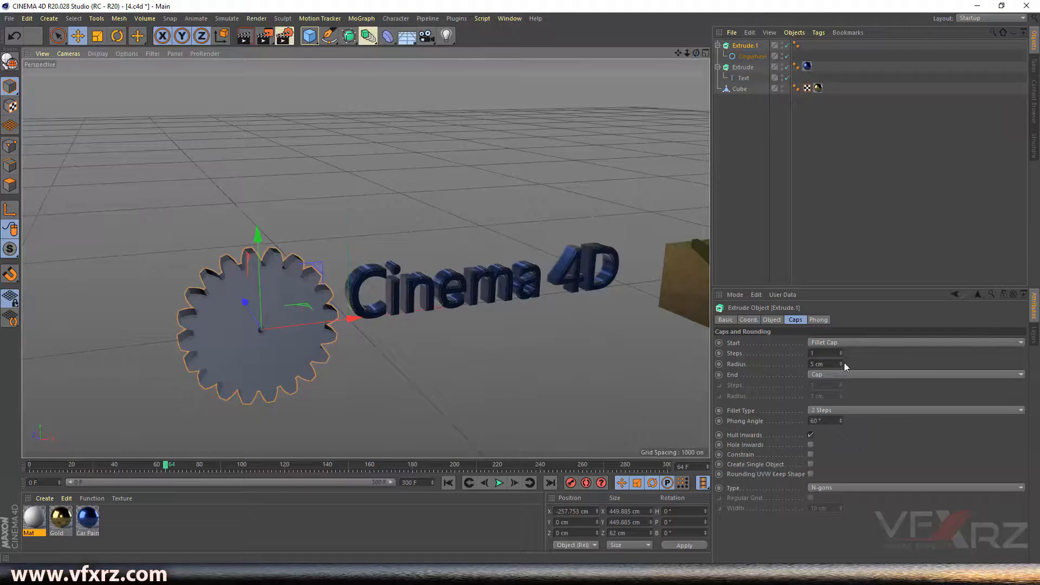
# - Set the cogwheel Extrude's start fillet to 22 steps and a 14 cm radius, and apply the Gold material to it
pyautogui.moveTo(841, 363); pyautogui.dragTo(840, 346)
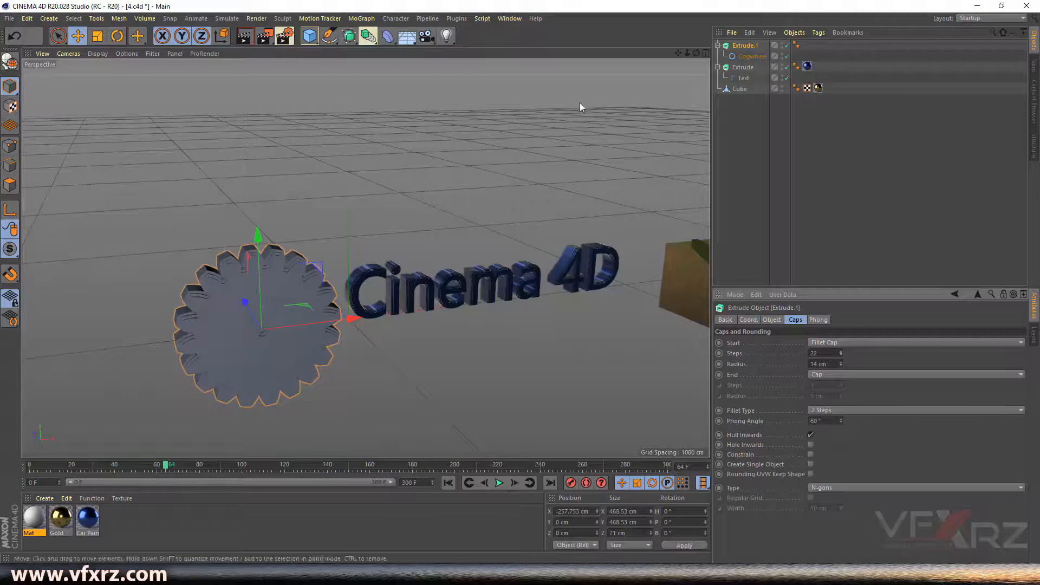
pyautogui.moveTo(678, 53); pyautogui.dragTo(808, 0)
pyautogui.moveTo(60, 517); pyautogui.dragTo(360, 264)
pyautogui.moveTo(696, 53)
pyautogui.mouseDown()
pyautogui.moveTo(612, 53)
pyautogui.moveTo(648, 24)
pyautogui.moveTo(694, 57)
pyautogui.mouseUp()
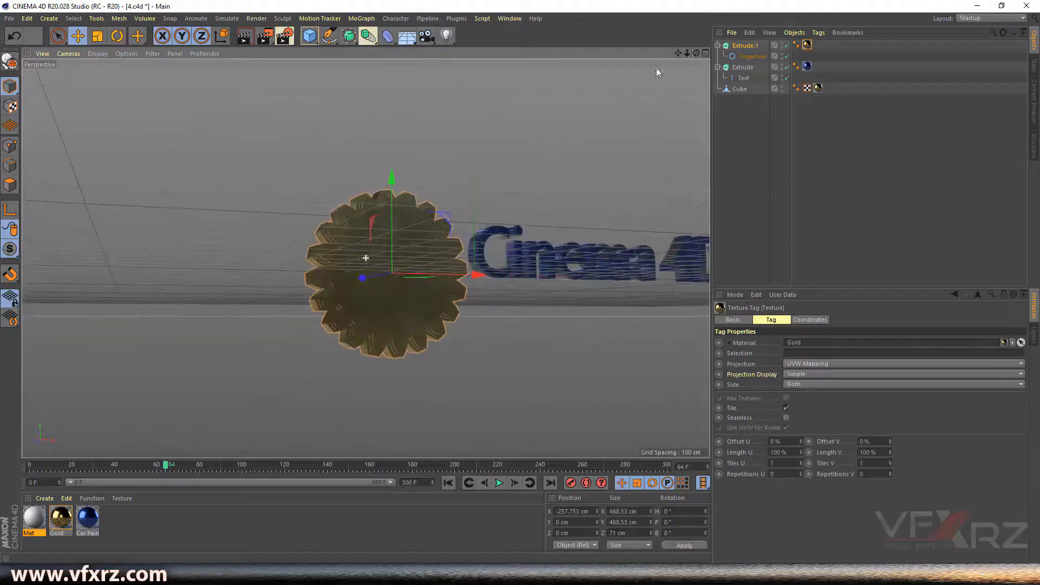
pyautogui.moveTo(687, 52); pyautogui.dragTo(621, 57)
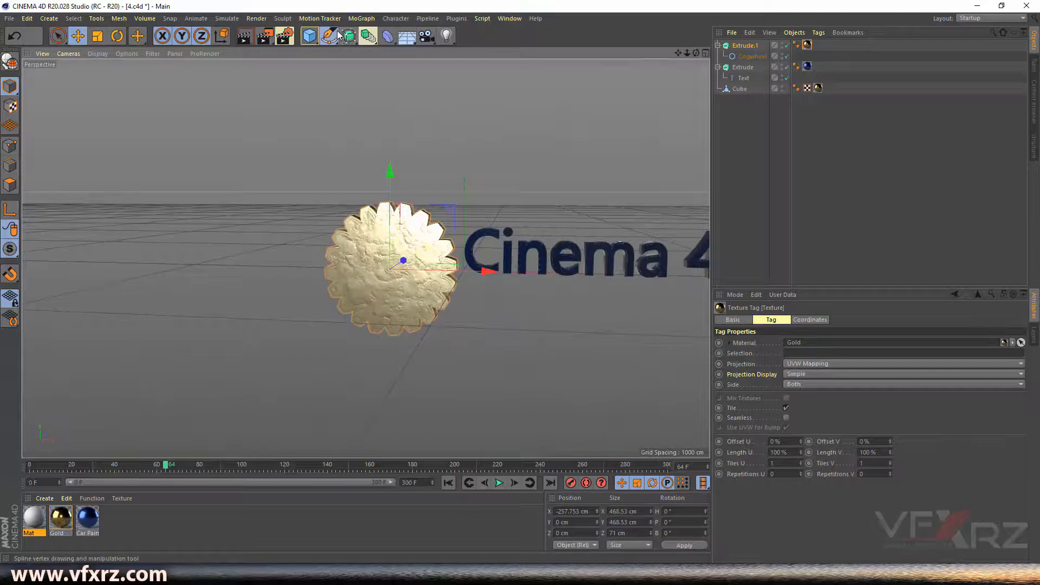
# - Draw a closed freeform Bezier spline with the Pen in the Right view, about 661 cm tall and 401 cm wide
pyautogui.click(338, 34)
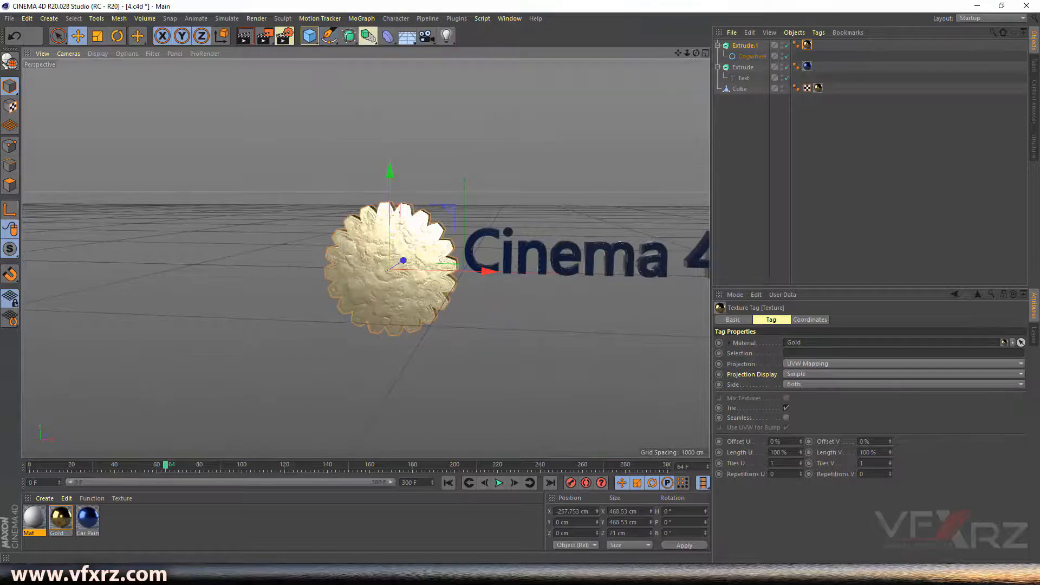
pyautogui.moveTo(694, 53); pyautogui.dragTo(703, 53)
pyautogui.click(704, 53)
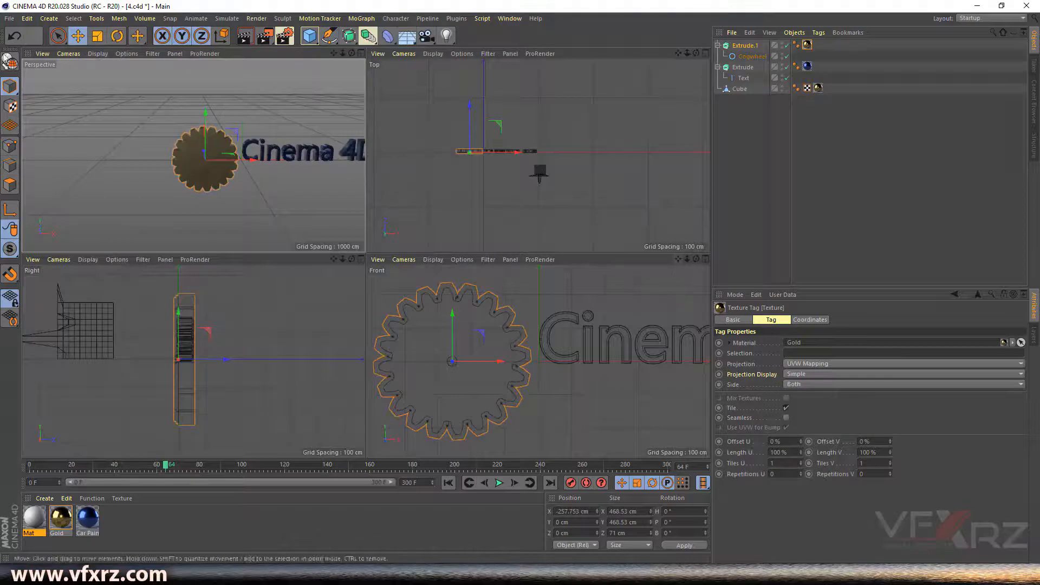
pyautogui.click(328, 36)
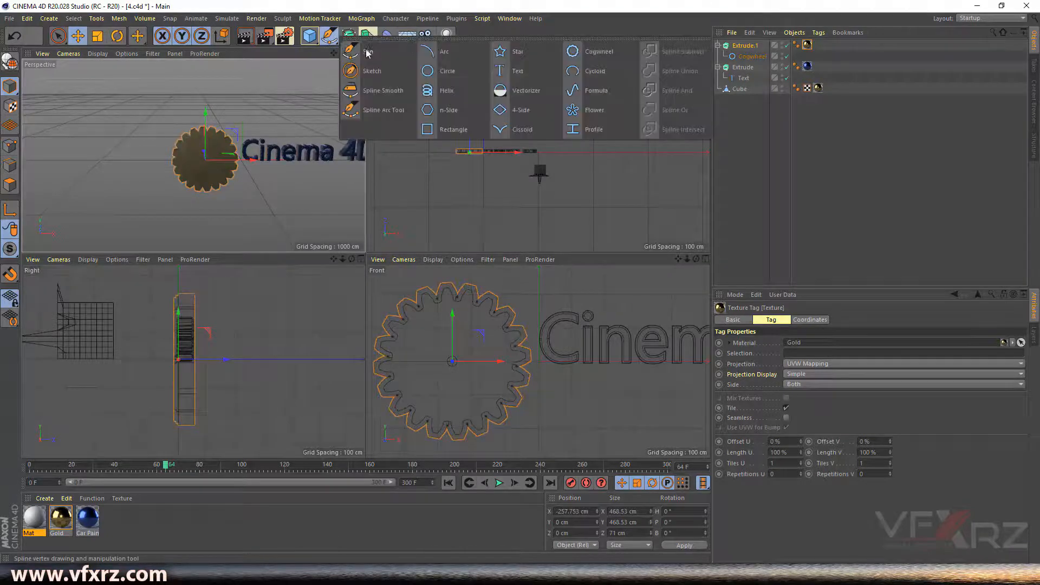
pyautogui.click(368, 51)
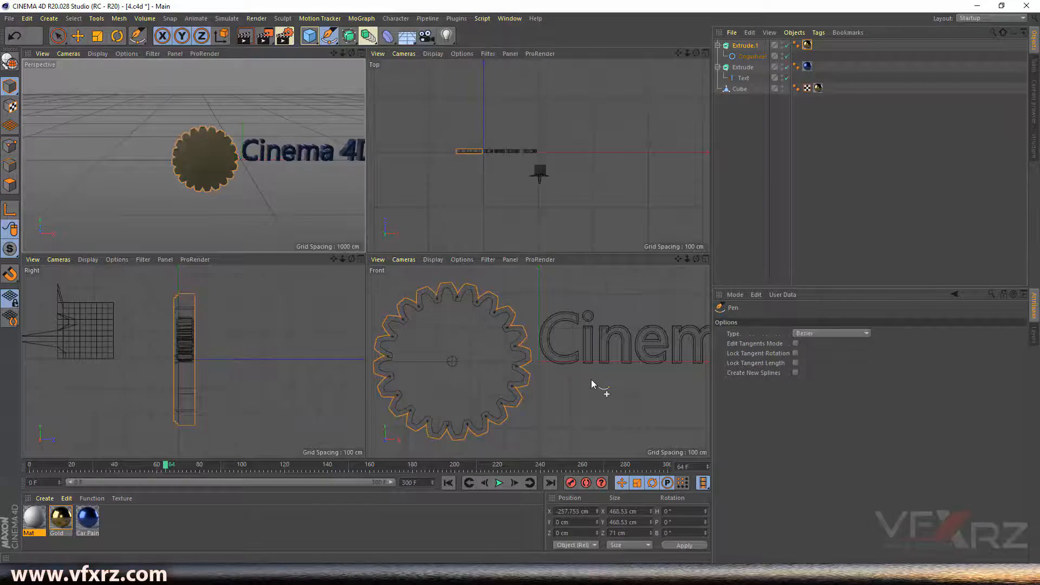
pyautogui.click(246, 293)
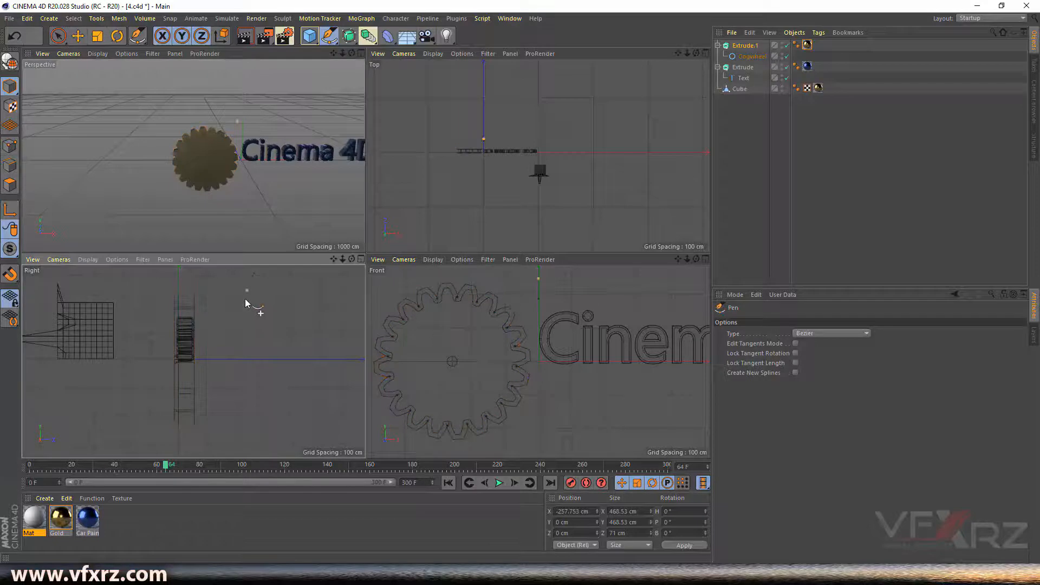
pyautogui.moveTo(224, 372); pyautogui.dragTo(242, 381)
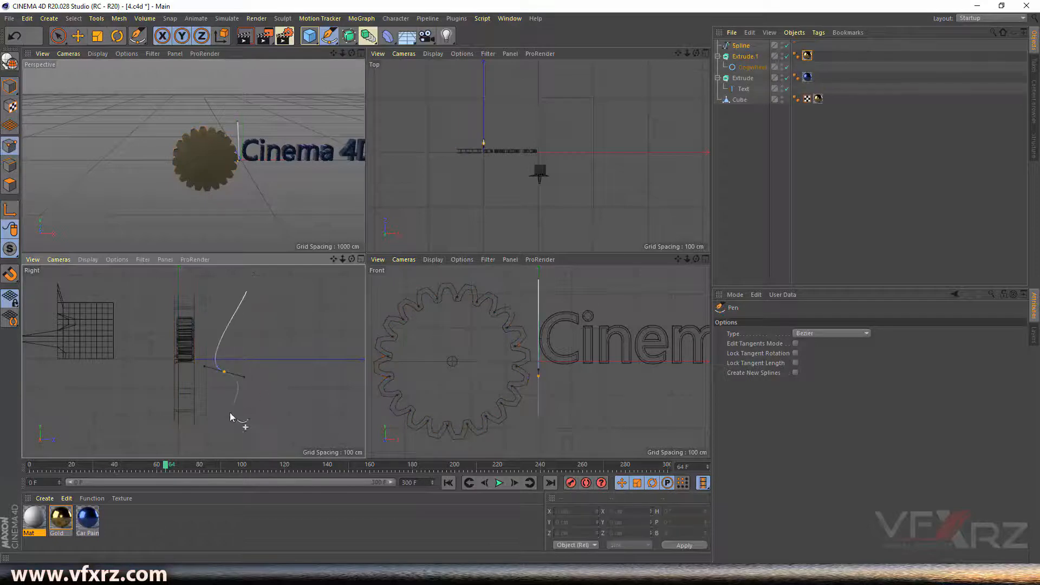
pyautogui.moveTo(304, 397); pyautogui.dragTo(313, 401)
pyautogui.moveTo(276, 340); pyautogui.dragTo(320, 309)
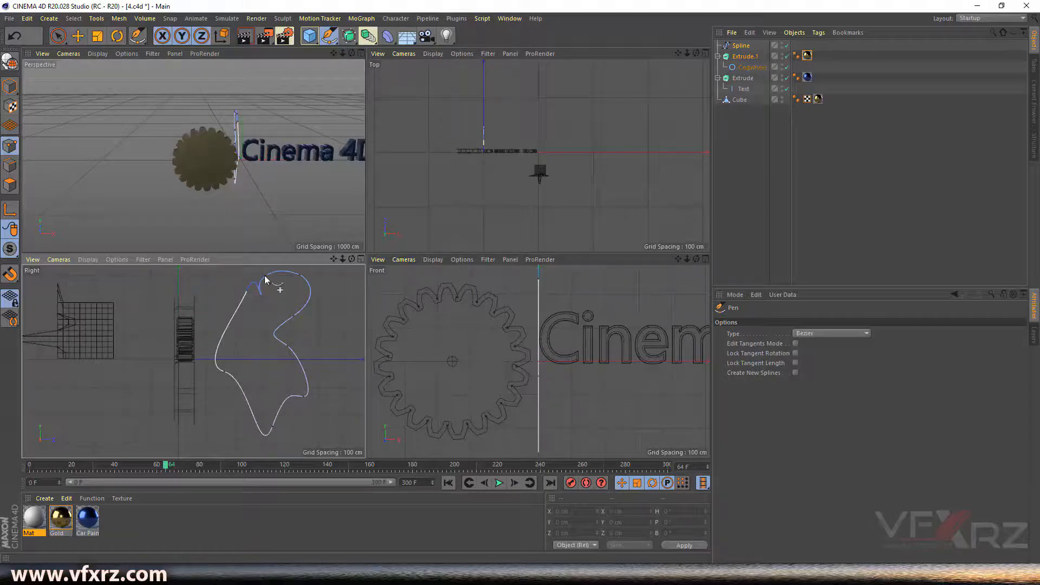
# - Make the freeform spline the first child of the gold Extrude, above the Cogwheel
pyautogui.click(361, 53)
pyautogui.moveTo(698, 52); pyautogui.dragTo(531, 76)
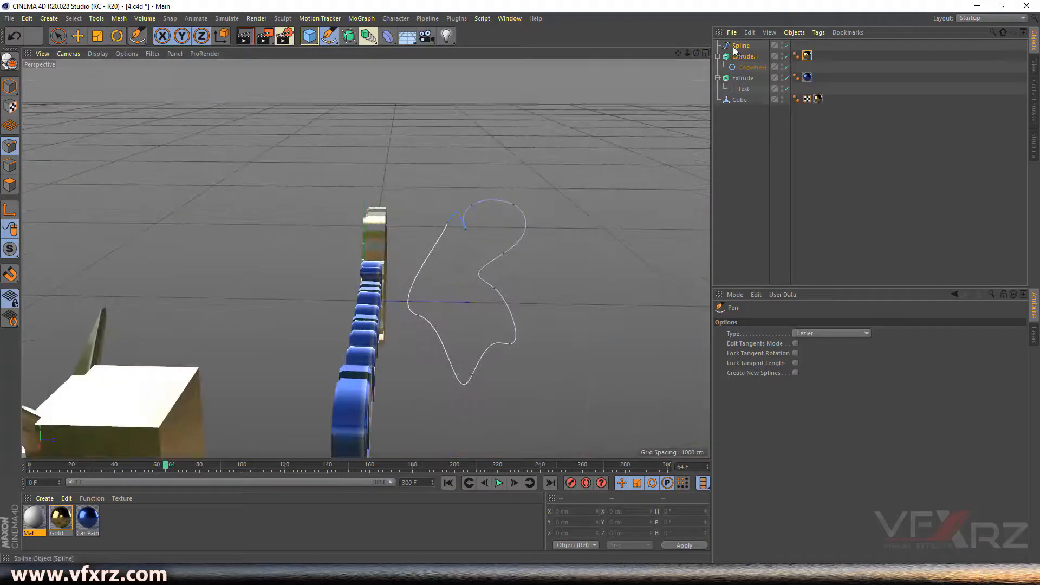
pyautogui.moveTo(740, 49); pyautogui.dragTo(758, 79)
pyautogui.click(366, 255)
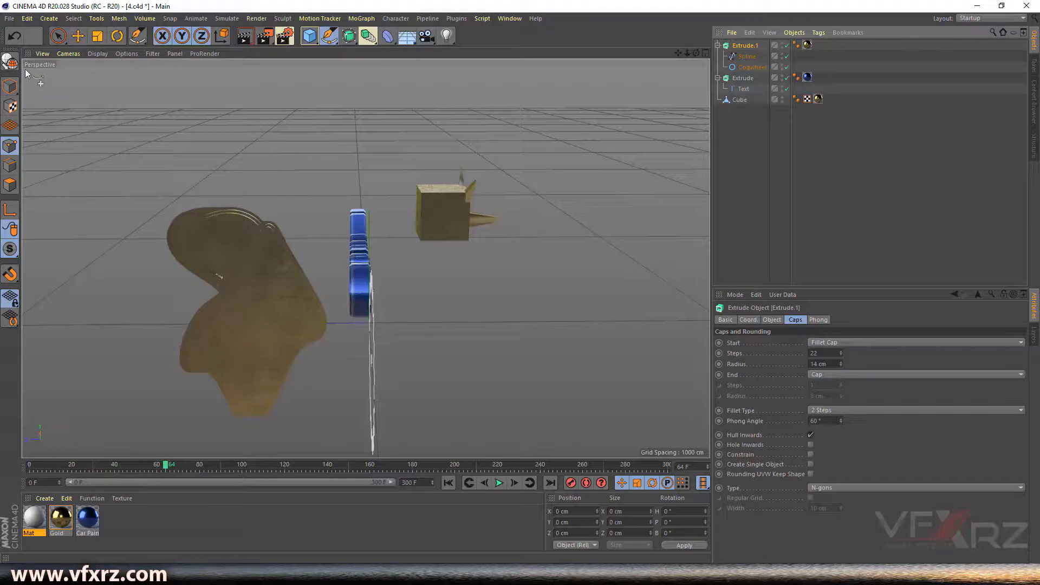
# - Rotate the freeform spline's heading by about 94° so the gold shape faces the same way as the text
pyautogui.click(748, 56)
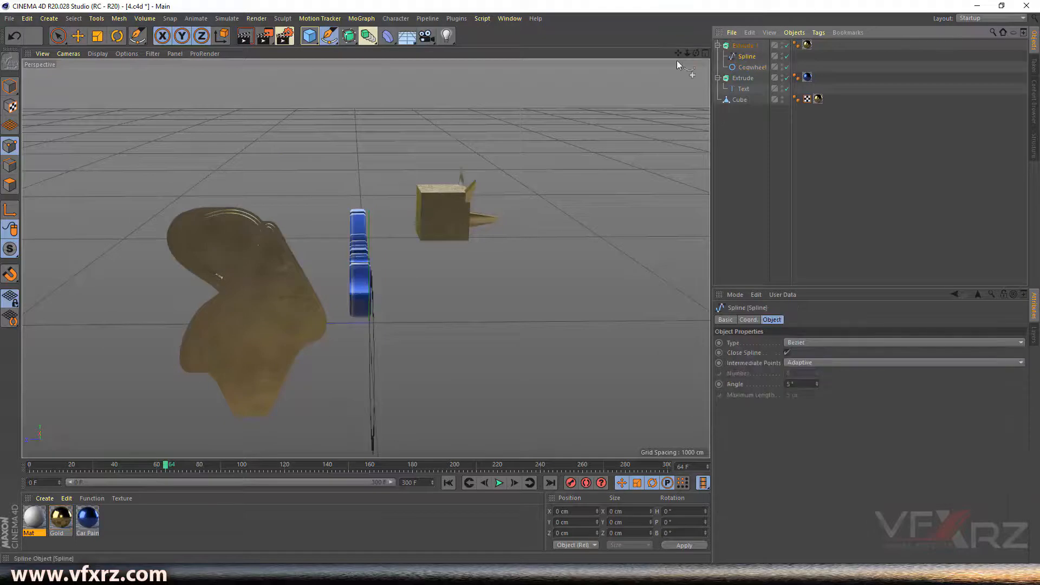
pyautogui.click(115, 39)
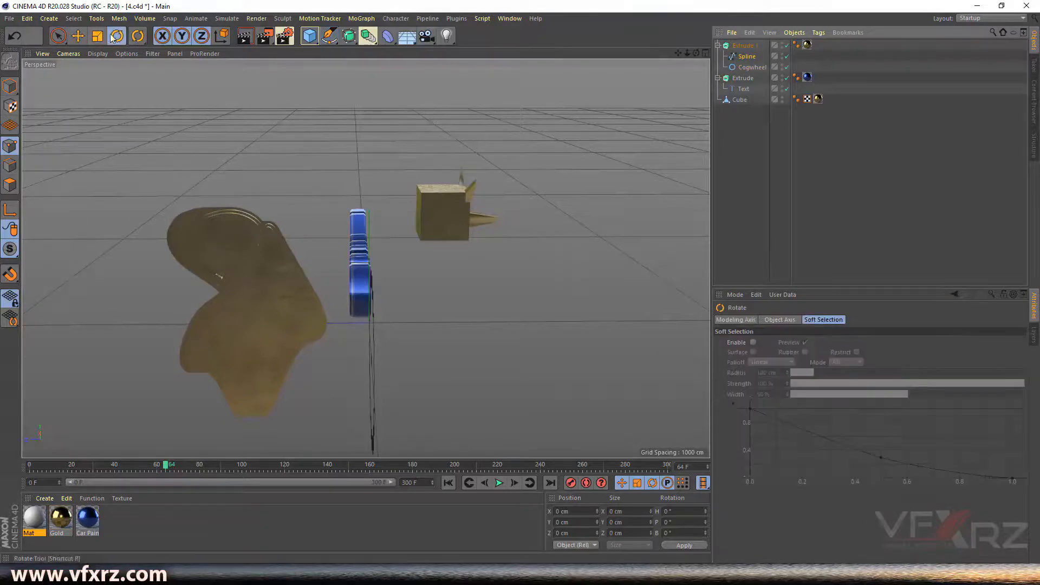
pyautogui.scroll(-2, 279, 324)
pyautogui.moveTo(696, 53)
pyautogui.mouseDown()
pyautogui.moveTo(601, 73)
pyautogui.moveTo(520, 51)
pyautogui.moveTo(580, 87)
pyautogui.moveTo(696, 53)
pyautogui.mouseUp()
pyautogui.click(747, 56)
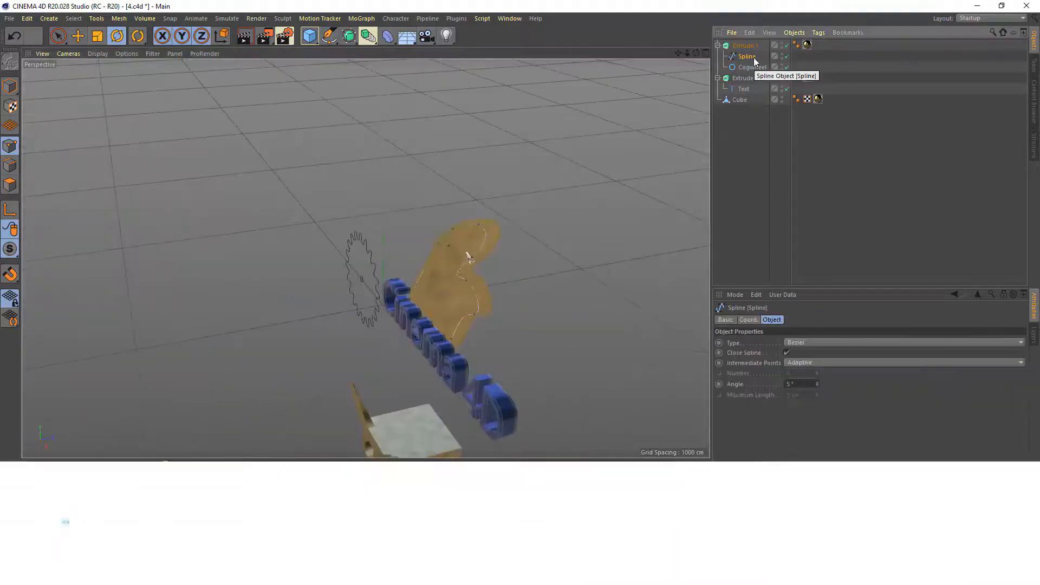
pyautogui.moveTo(371, 333); pyautogui.dragTo(500, 313)
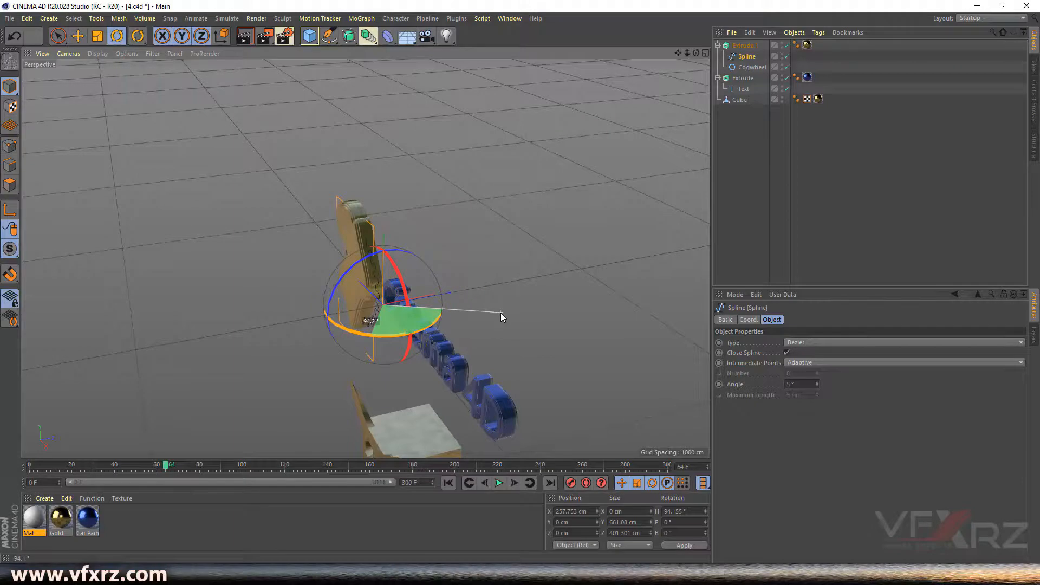
pyautogui.moveTo(697, 53); pyautogui.dragTo(818, 26)
pyautogui.scroll(5, 285, 291)
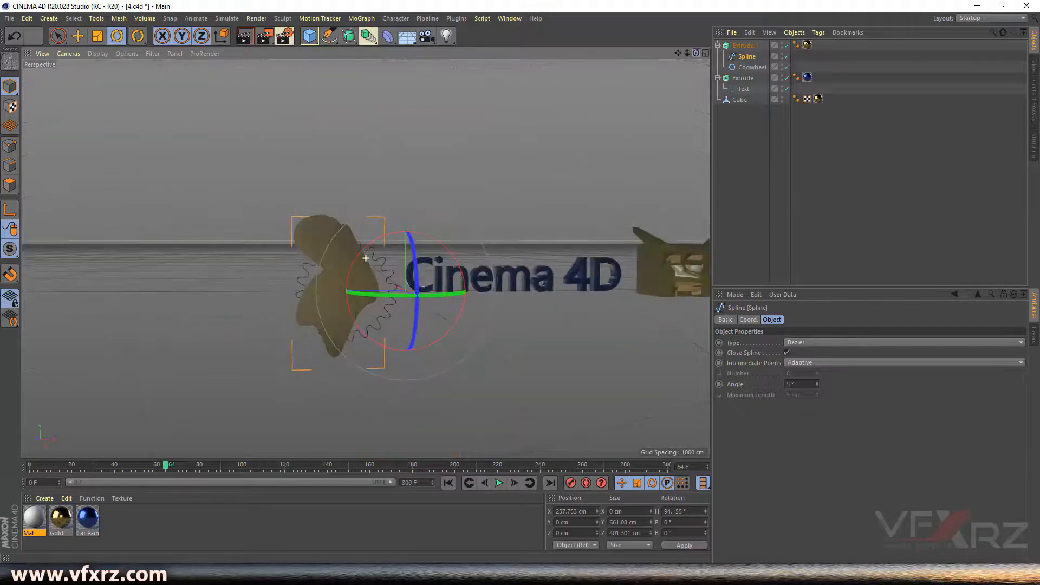
pyautogui.moveTo(695, 53); pyautogui.dragTo(761, 127)
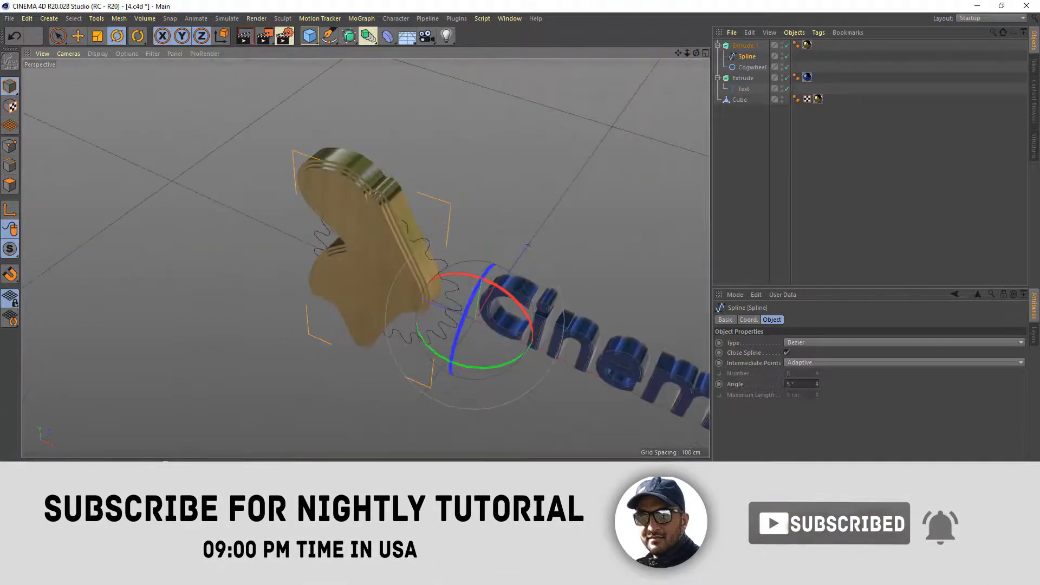
pyautogui.moveTo(687, 53); pyautogui.dragTo(716, 67)
# - Delete both Extrude objects together with their child splines
pyautogui.click(743, 89)
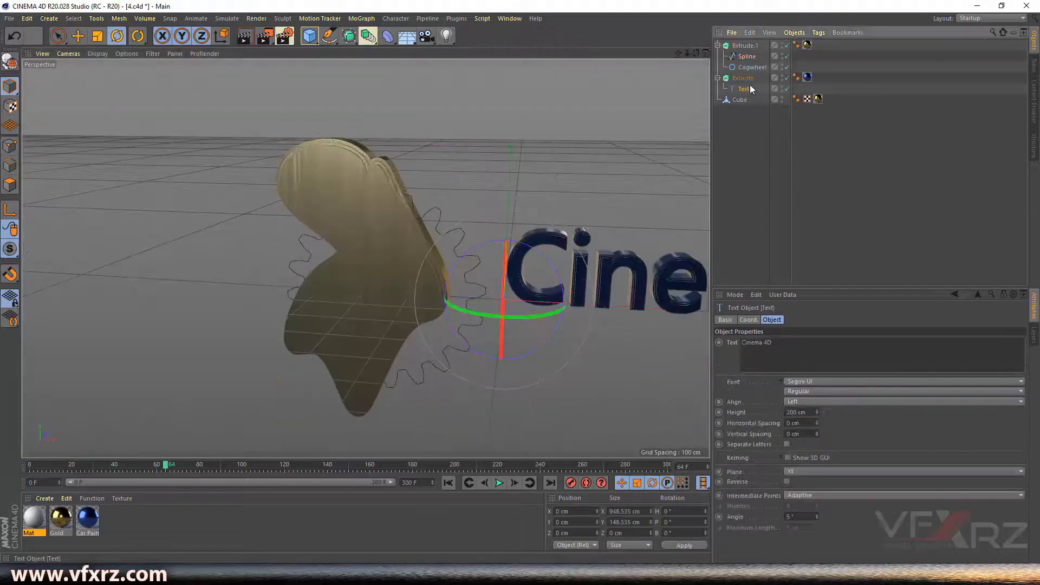
pyautogui.click(349, 35)
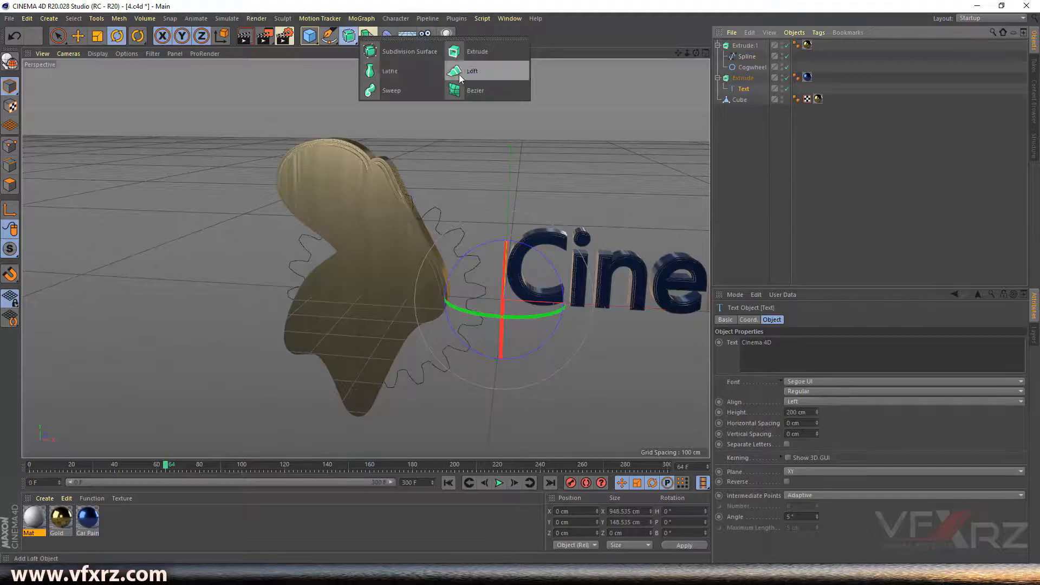
pyautogui.click(744, 45)
pyautogui.keyDown('ctrl'); pyautogui.click(743, 78); pyautogui.keyUp('ctrl')
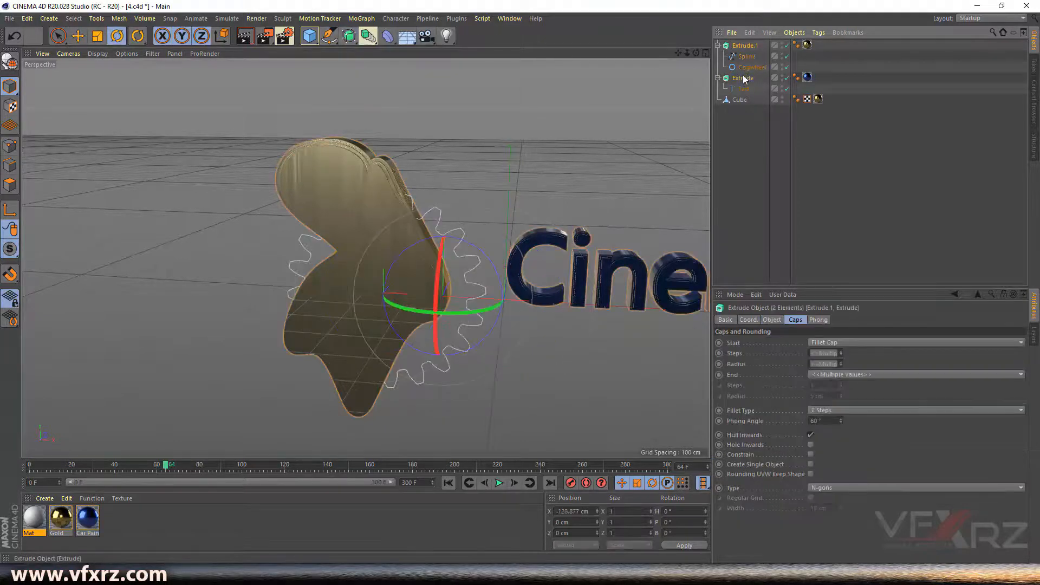
pyautogui.press('Delete')
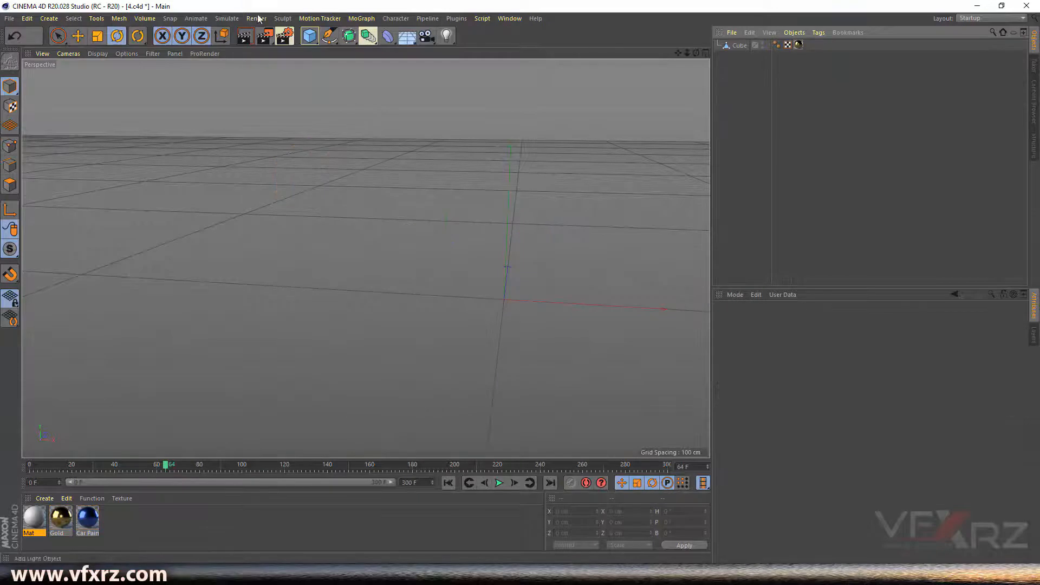
# - Add a Lathe generator and an H-shaped Profile spline to the scene
pyautogui.click(348, 35)
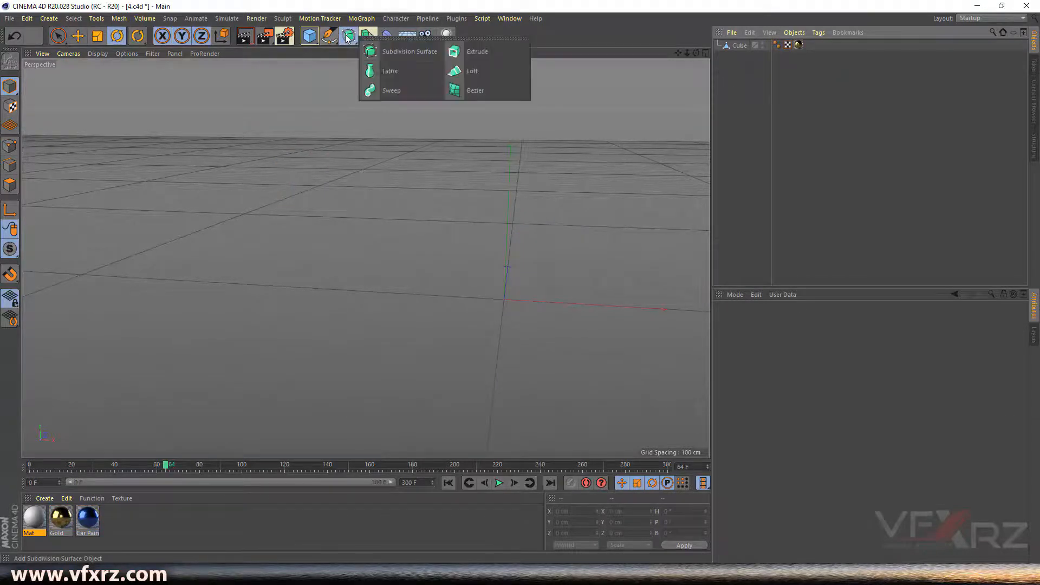
pyautogui.click(390, 72)
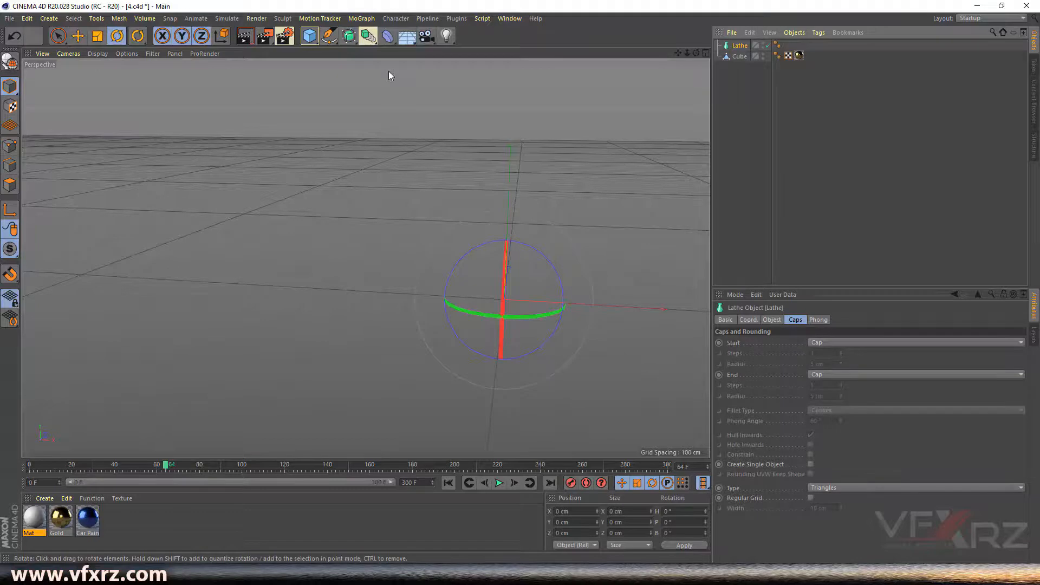
pyautogui.click(329, 36)
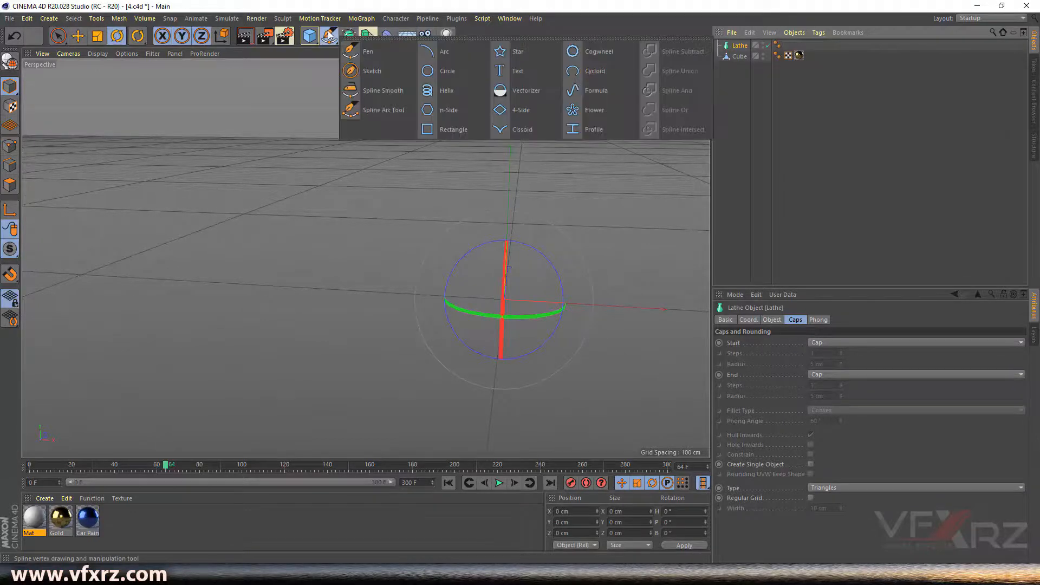
pyautogui.click(594, 131)
# - Make the Profile spline a child of the Lathe and view the spool shape from several sides
pyautogui.moveTo(678, 53); pyautogui.dragTo(710, 49)
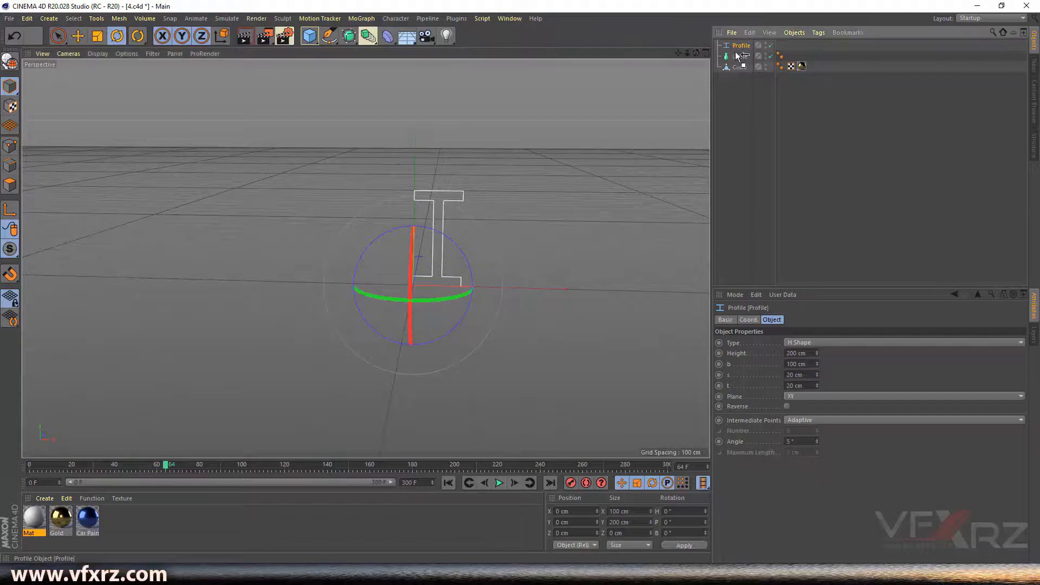
pyautogui.moveTo(742, 57); pyautogui.dragTo(704, 68)
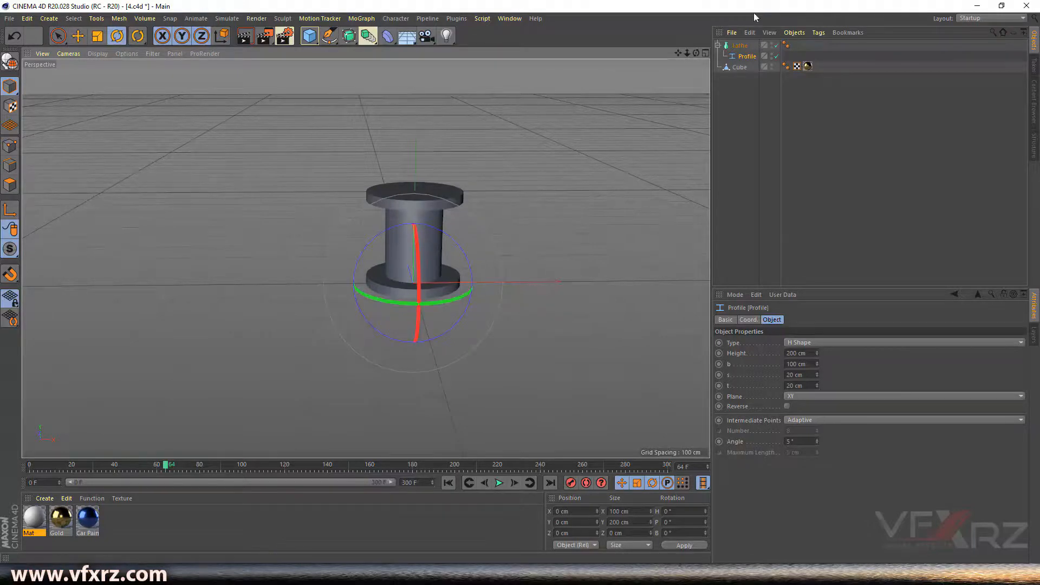
pyautogui.keyDown('alt'); pyautogui.moveTo(366, 258); pyautogui.dragTo(365, 258); pyautogui.keyUp('alt')
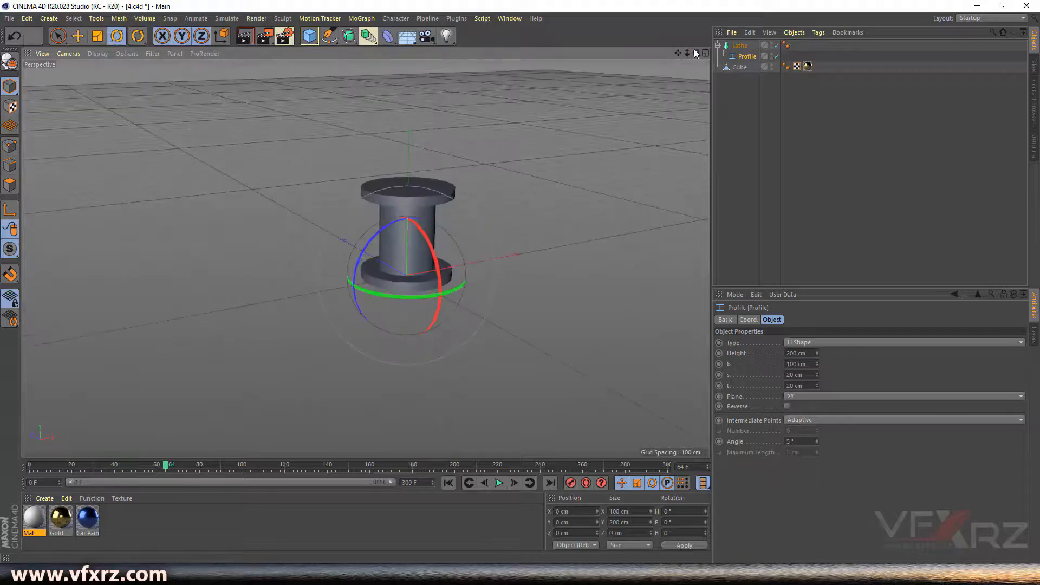
pyautogui.moveTo(695, 53); pyautogui.dragTo(695, 52)
pyautogui.keyDown('alt'); pyautogui.moveTo(366, 258); pyautogui.dragTo(366, 259); pyautogui.keyUp('alt')
# - Try lathing an Arc spline moved about 185 cm along X in place of the Profile, and delete the arc
pyautogui.click(329, 42)
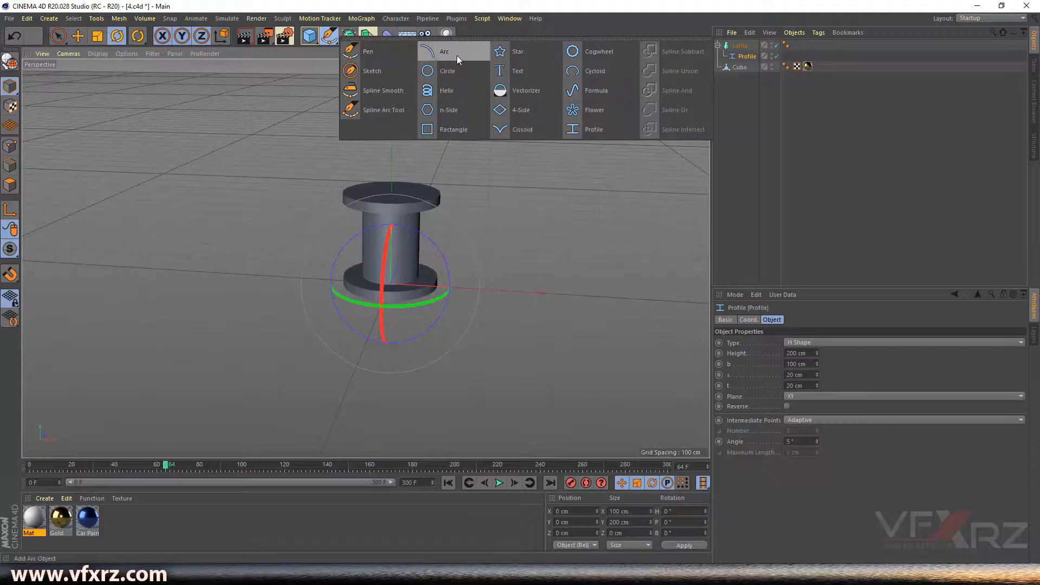
pyautogui.click(439, 54)
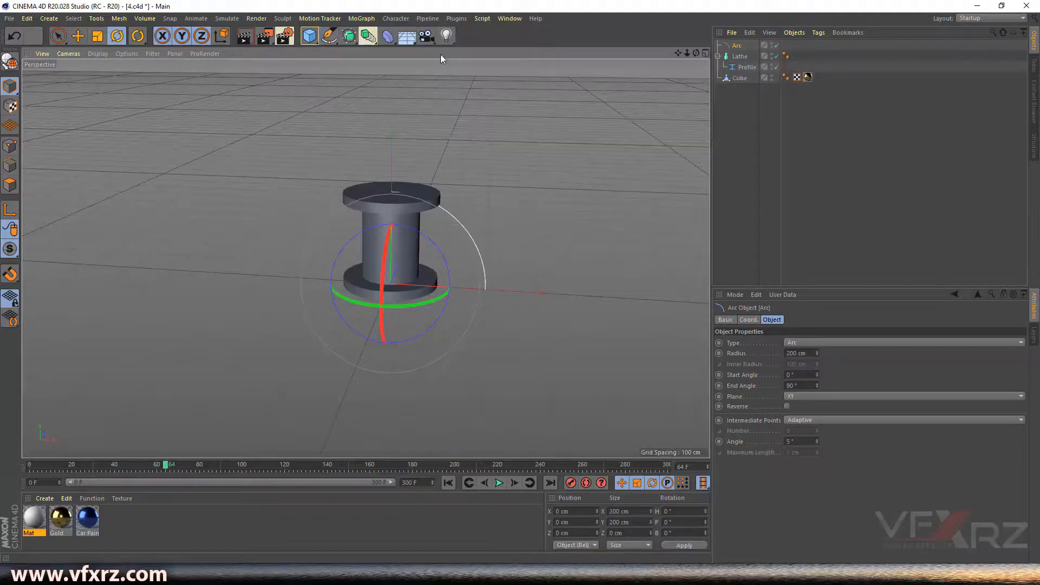
pyautogui.click(77, 40)
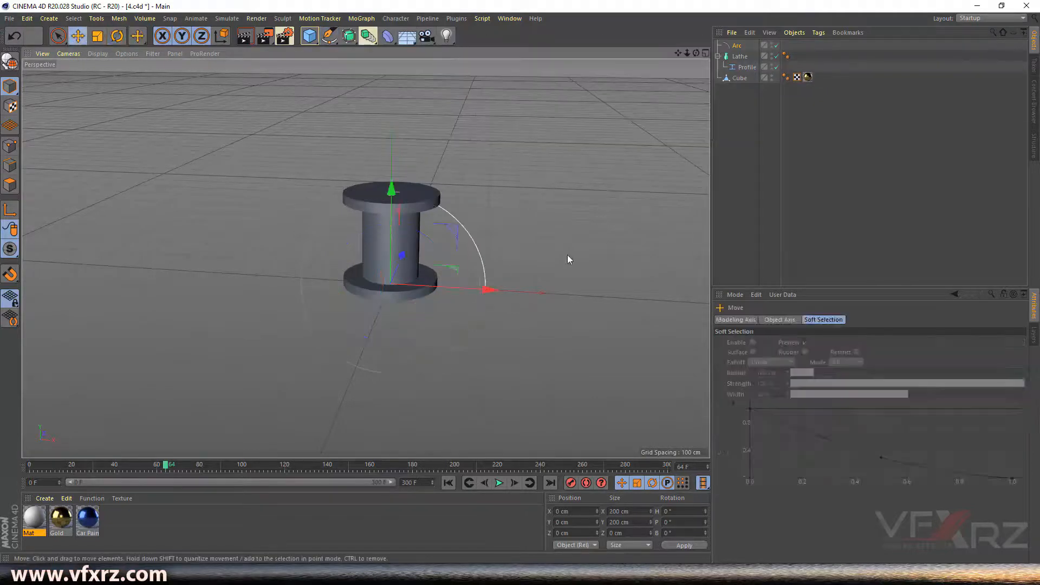
pyautogui.moveTo(499, 292); pyautogui.dragTo(577, 295)
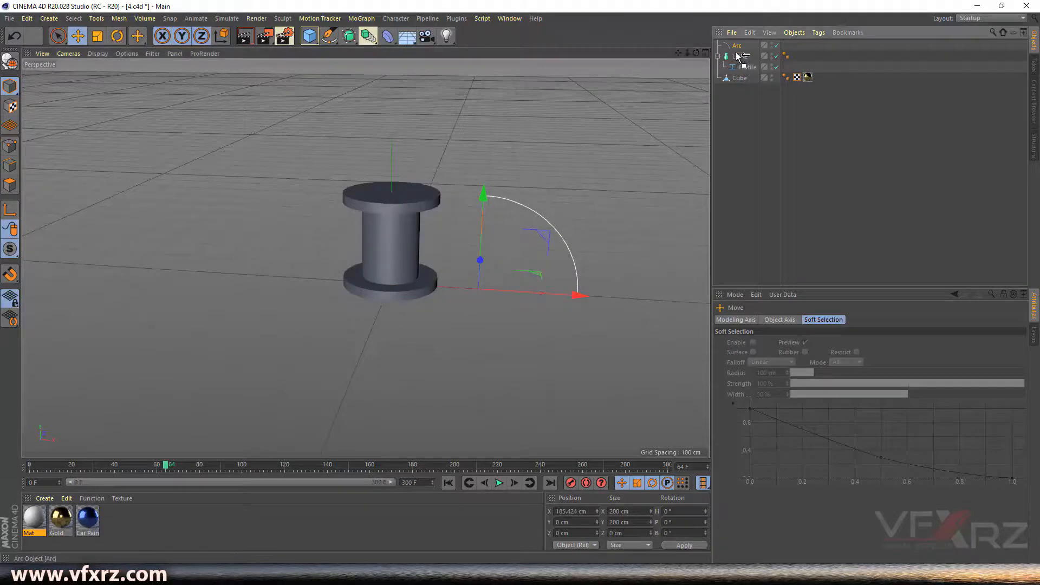
pyautogui.moveTo(745, 56); pyautogui.dragTo(568, 57)
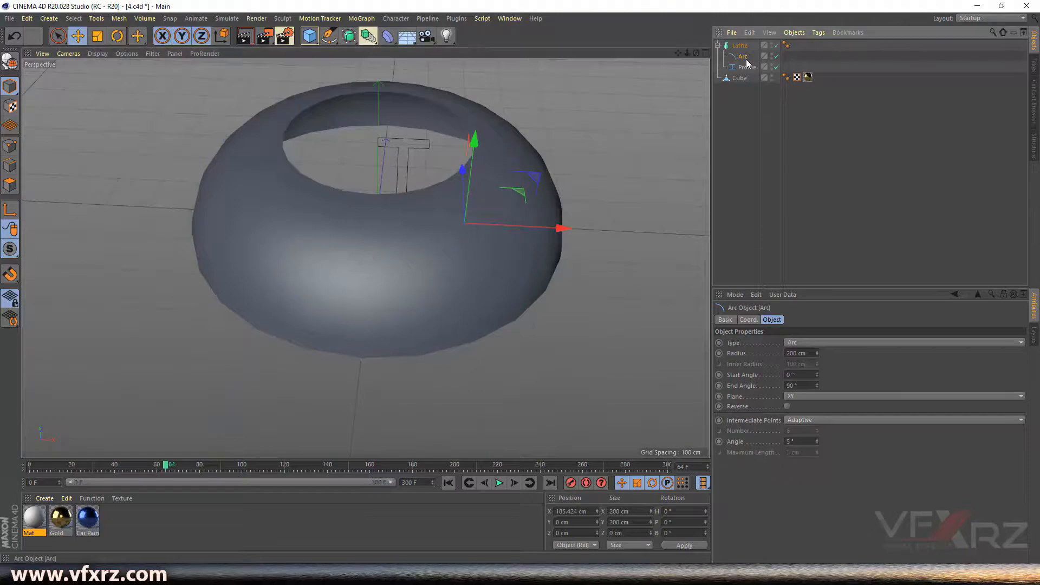
pyautogui.press('Delete')
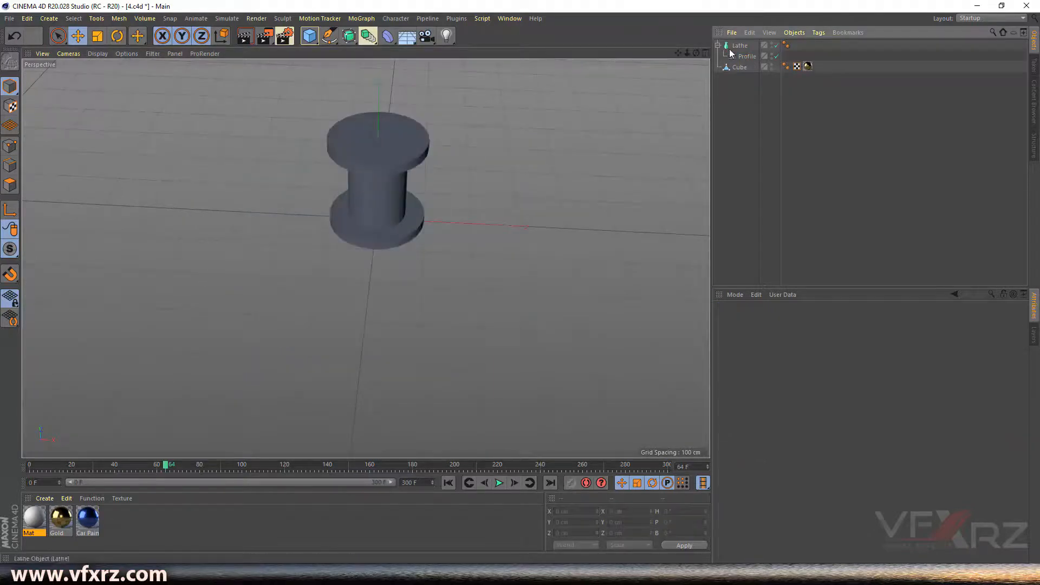
# - Set the Lathe's movement to about 448 cm to stretch the spool into a spiral
pyautogui.click(743, 46)
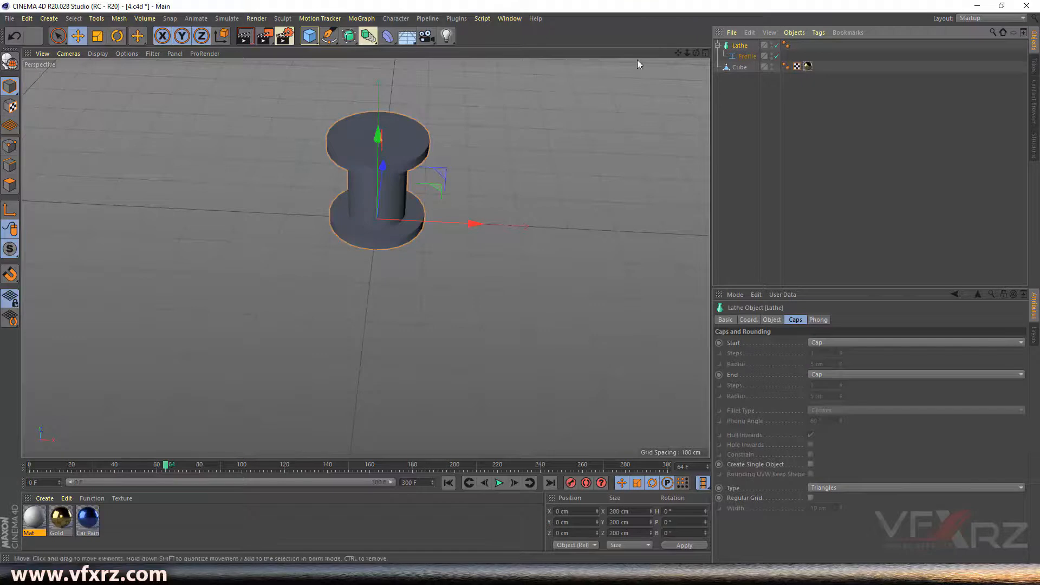
pyautogui.moveTo(678, 53)
pyautogui.mouseDown()
pyautogui.moveTo(684, 75)
pyautogui.moveTo(688, 55)
pyautogui.mouseUp()
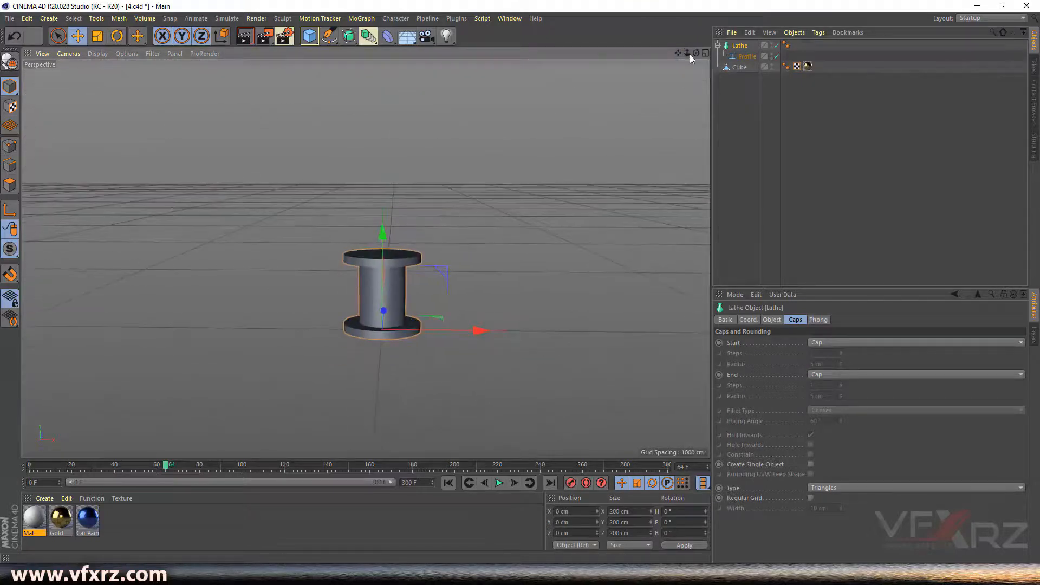
pyautogui.click(771, 320)
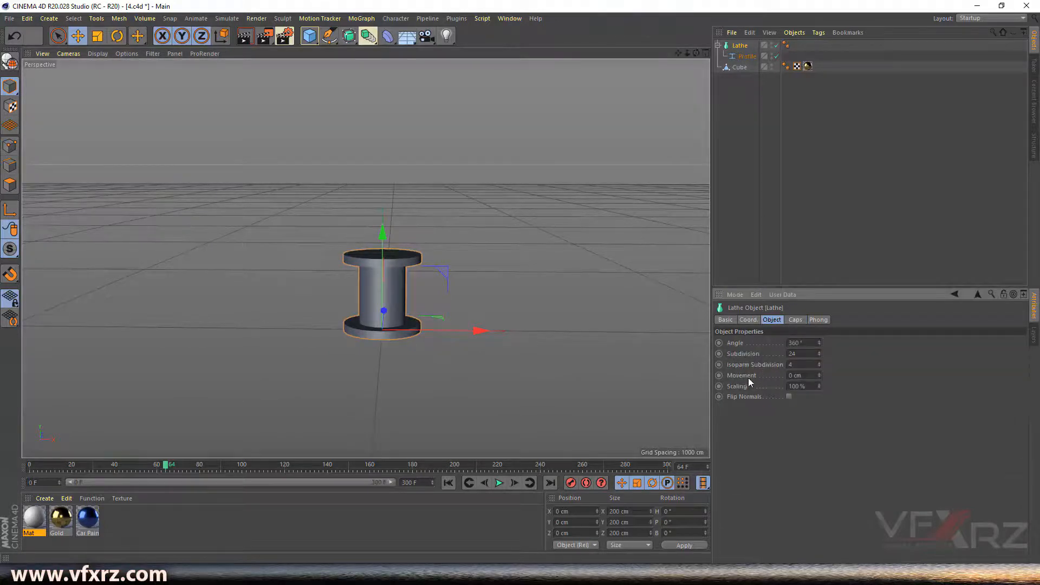
pyautogui.moveTo(820, 374); pyautogui.dragTo(881, 374)
pyautogui.moveTo(697, 50)
pyautogui.mouseDown()
pyautogui.moveTo(721, 54)
pyautogui.moveTo(686, 50)
pyautogui.mouseUp()
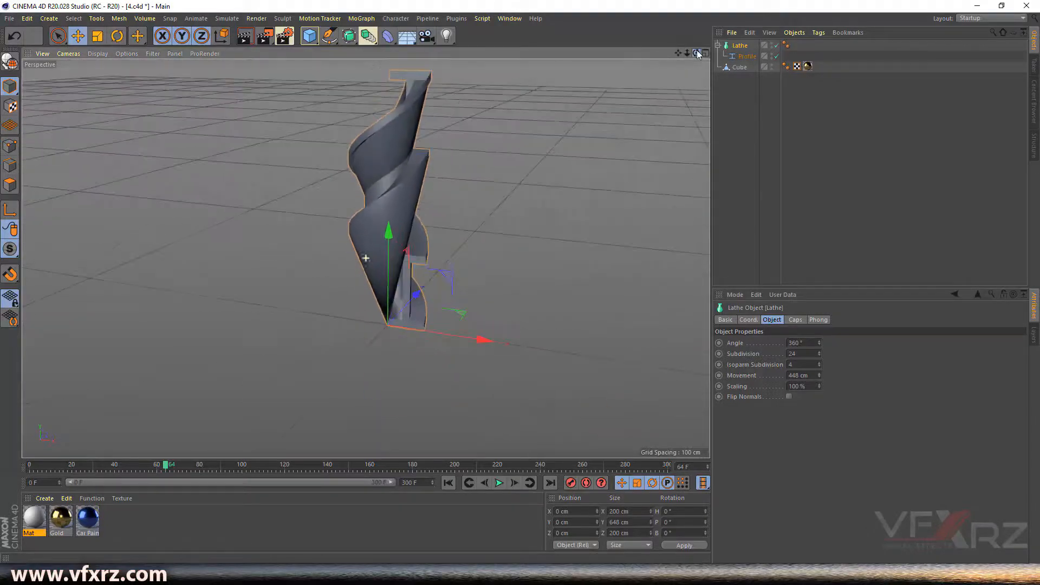
# - Set the Lathe's subdivision to 113, scaling to 0%, angle to about 1263° and movement to about 743 cm
pyautogui.moveTo(818, 353); pyautogui.dragTo(818, 301)
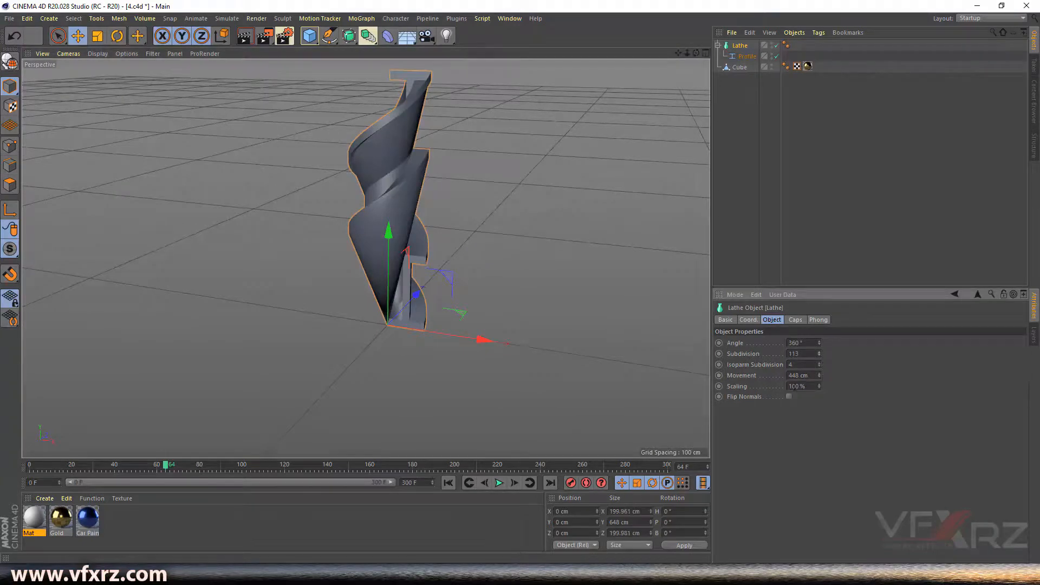
pyautogui.moveTo(819, 386); pyautogui.dragTo(819, 433)
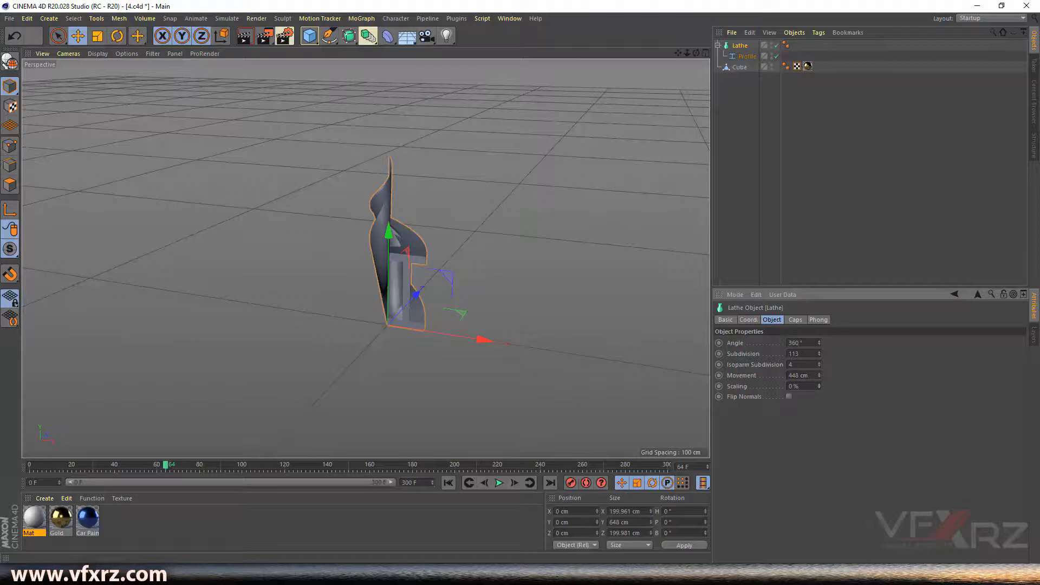
pyautogui.moveTo(819, 386); pyautogui.dragTo(819, 387)
pyautogui.moveTo(820, 340); pyautogui.dragTo(820, 280)
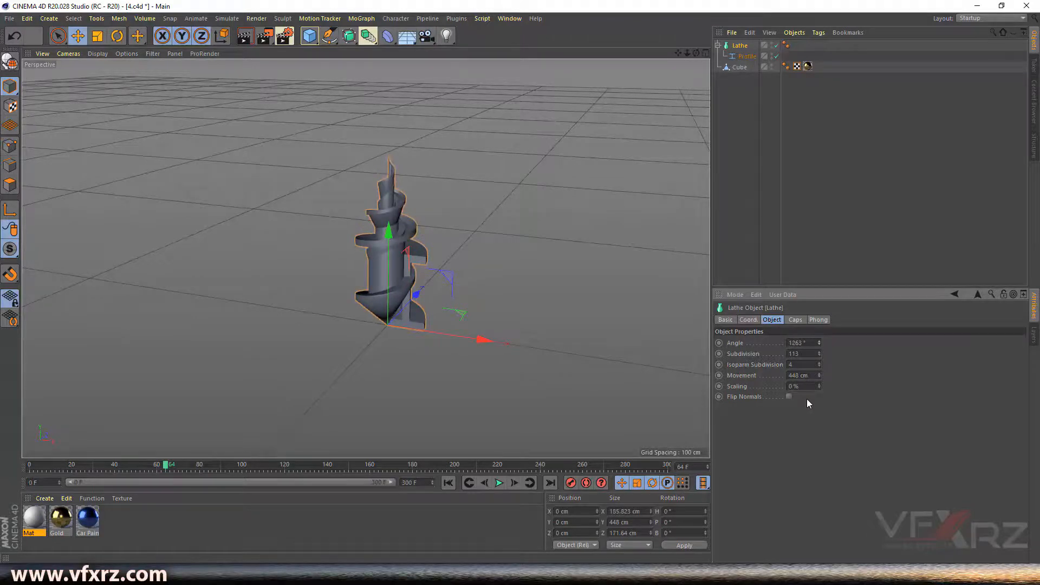
pyautogui.moveTo(819, 375)
pyautogui.mouseDown()
pyautogui.moveTo(819, 352)
pyautogui.moveTo(819, 409)
pyautogui.moveTo(819, 376)
pyautogui.mouseUp()
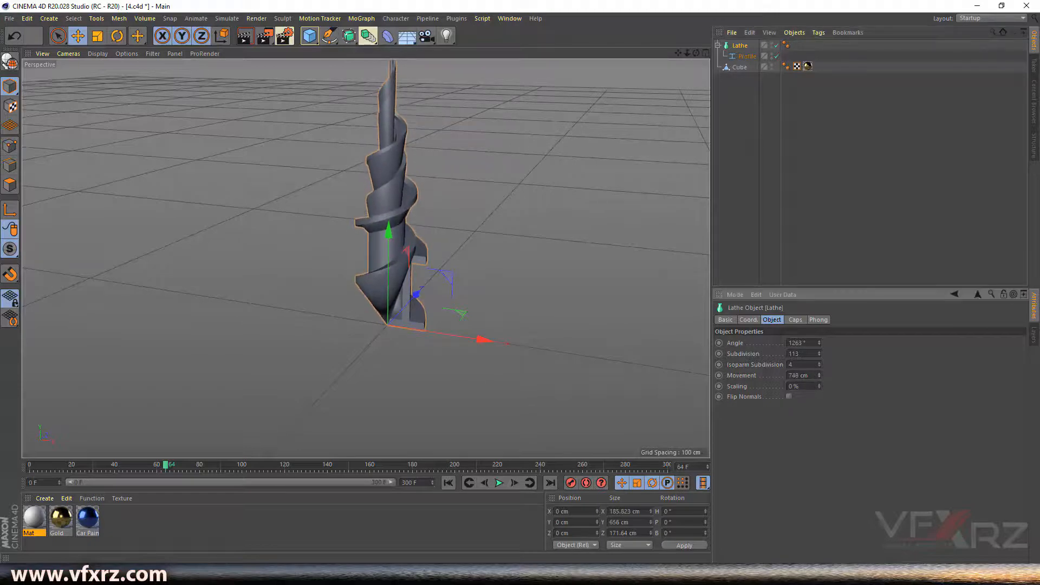
# - Move the Profile spline about 249 cm along X, away from the Lathe's axis
pyautogui.click(742, 57)
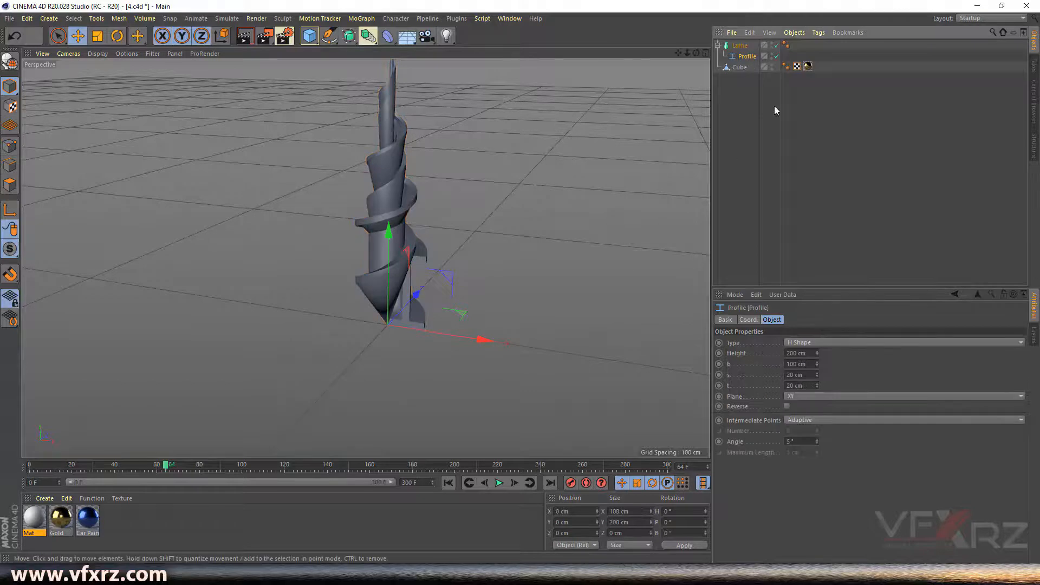
pyautogui.moveTo(479, 342); pyautogui.dragTo(575, 342)
pyautogui.moveTo(696, 53)
pyautogui.mouseDown()
pyautogui.moveTo(694, 35)
pyautogui.moveTo(678, 132)
pyautogui.moveTo(688, 103)
pyautogui.moveTo(677, 53)
pyautogui.moveTo(645, 53)
pyautogui.moveTo(692, 53)
pyautogui.moveTo(699, 64)
pyautogui.mouseUp()
# - Adjust the Lathe to an angle of about 543°, 114 subdivisions and a movement of about 965 cm
pyautogui.click(740, 45)
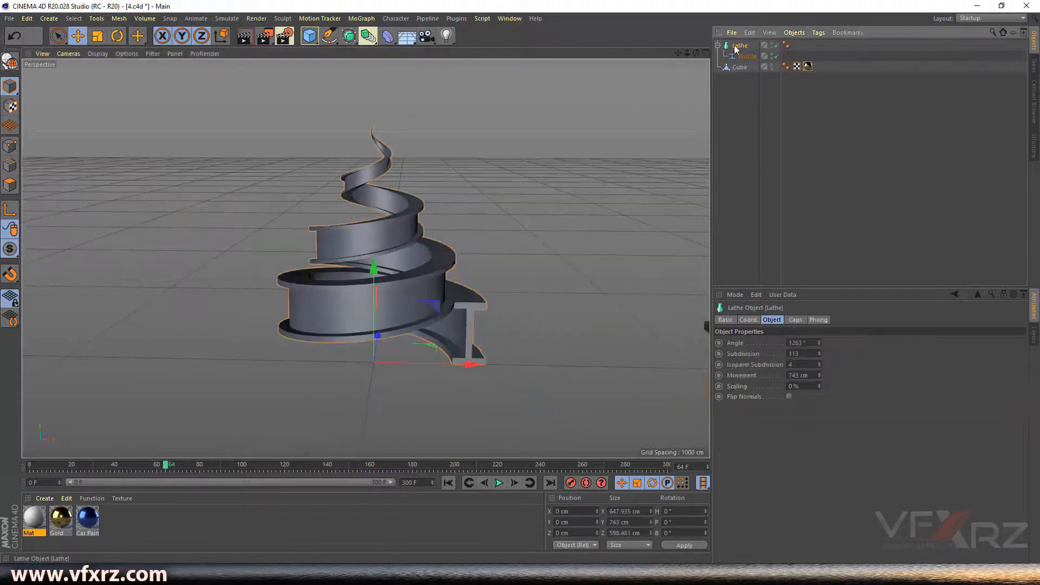
pyautogui.moveTo(819, 344)
pyautogui.mouseDown()
pyautogui.moveTo(845, 344)
pyautogui.moveTo(801, 345)
pyautogui.moveTo(837, 345)
pyautogui.mouseUp()
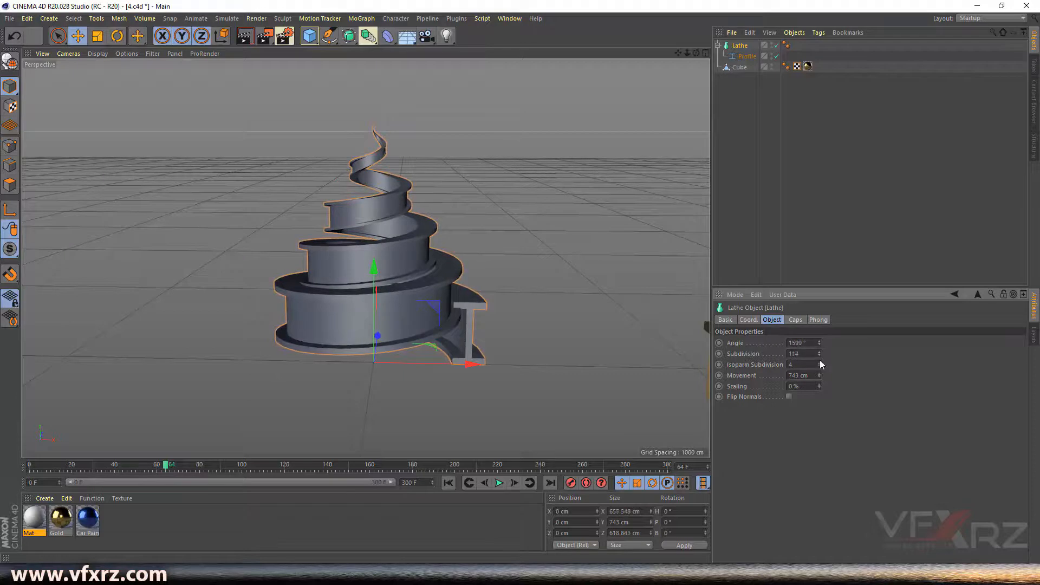
pyautogui.moveTo(819, 376); pyautogui.dragTo(801, 343)
pyautogui.moveTo(678, 53); pyautogui.dragTo(727, 279)
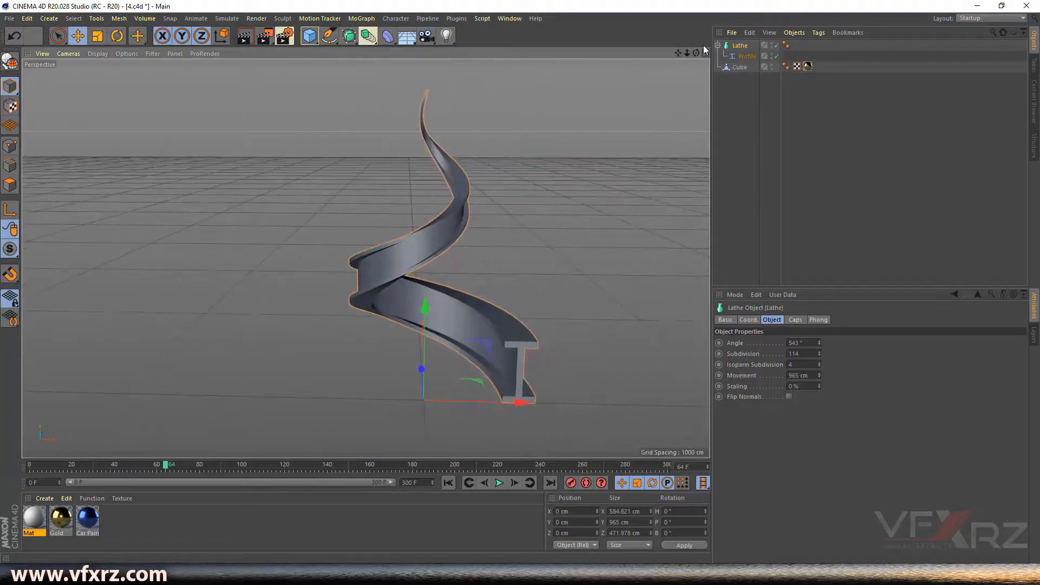
pyautogui.moveTo(678, 54); pyautogui.dragTo(675, 76)
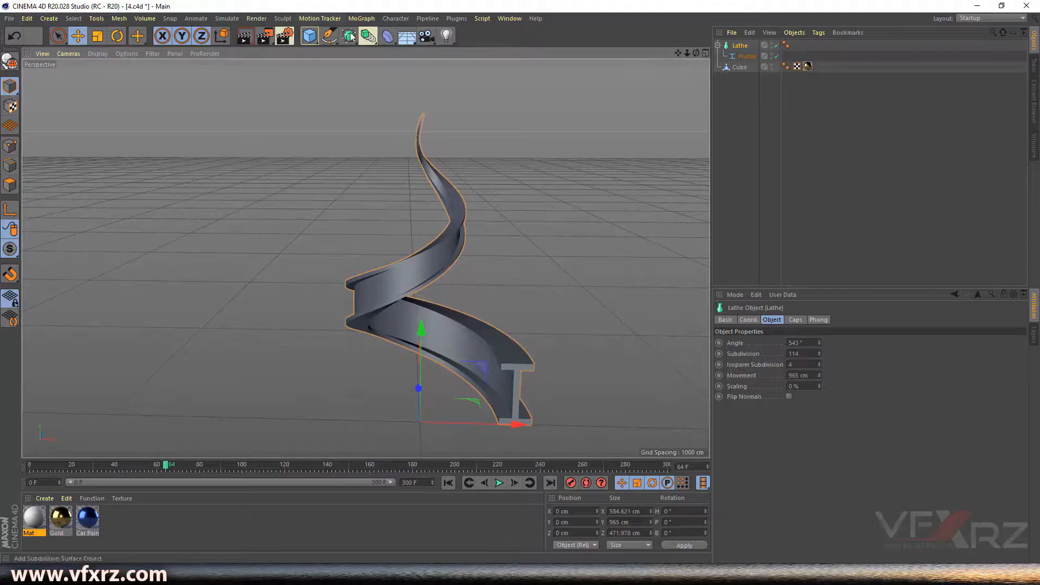
# - Add a Text spline to the scene with the text VFXRZ
pyautogui.moveTo(328, 41); pyautogui.dragTo(545, 85)
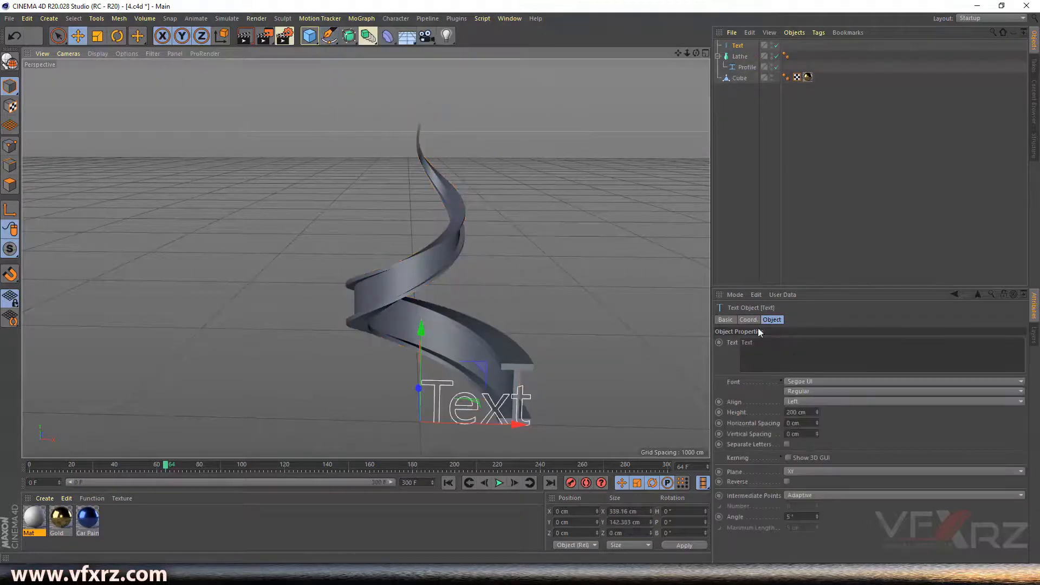
pyautogui.click(783, 341)
pyautogui.write('VFXRZ')
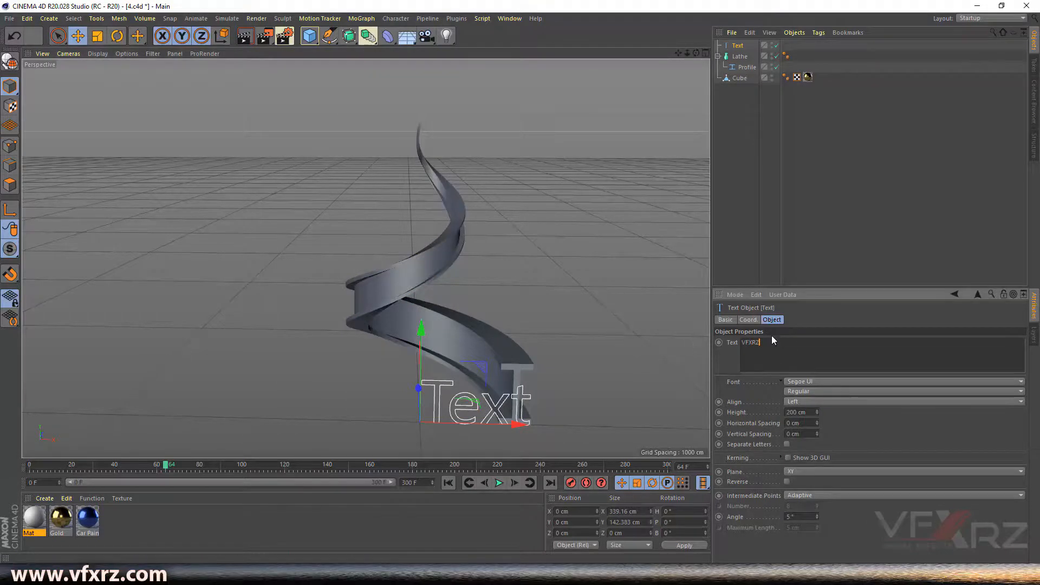
pyautogui.click(813, 313)
# - Make the Text spline a child of the Lathe and delete the Profile spline
pyautogui.moveTo(738, 48); pyautogui.dragTo(741, 59)
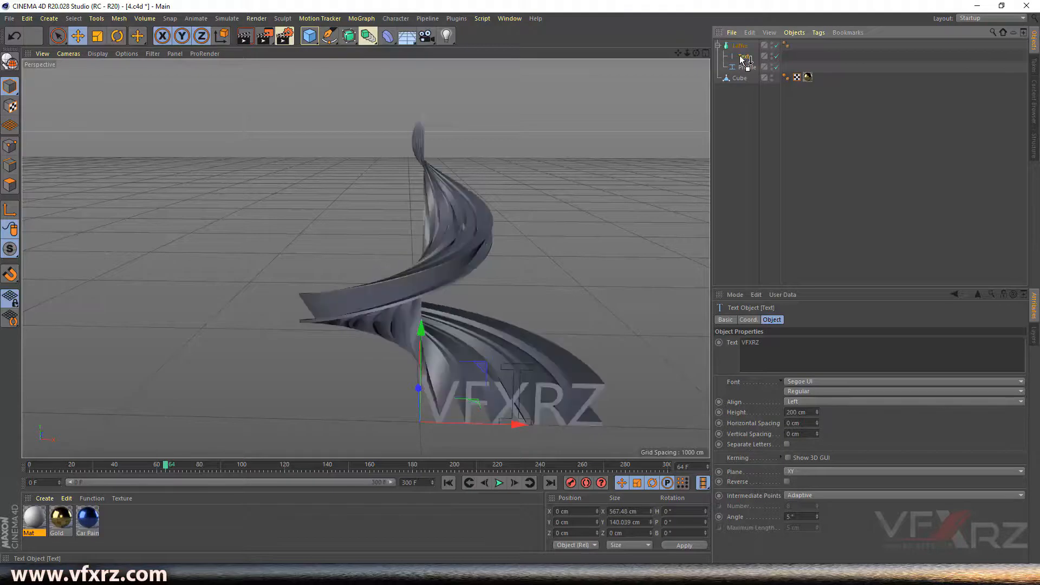
pyautogui.click(745, 68)
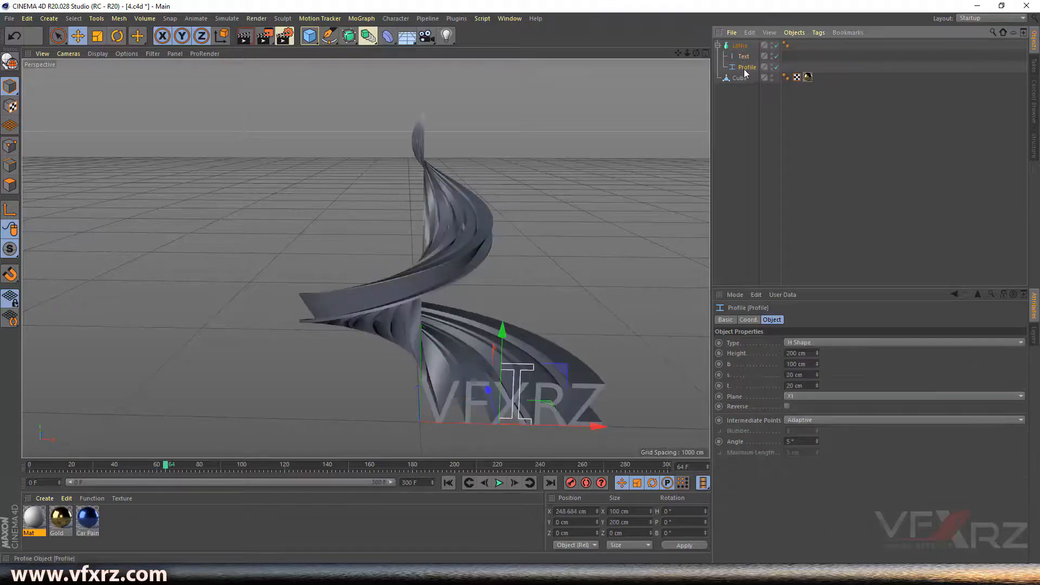
pyautogui.press('Delete')
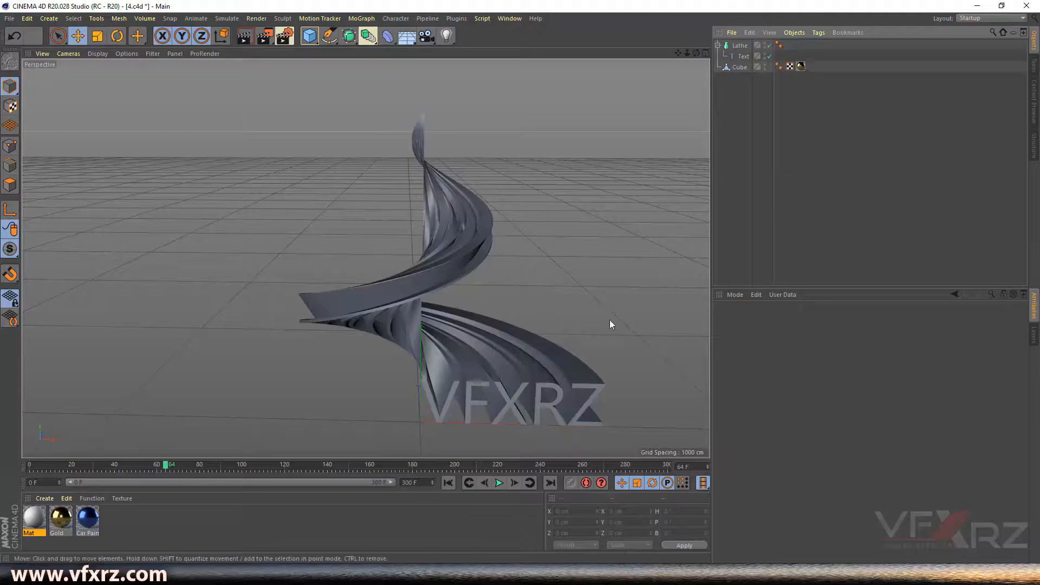
# - Apply the Gold material to the lathed text spiral and view it up close
pyautogui.moveTo(679, 54); pyautogui.dragTo(695, 1)
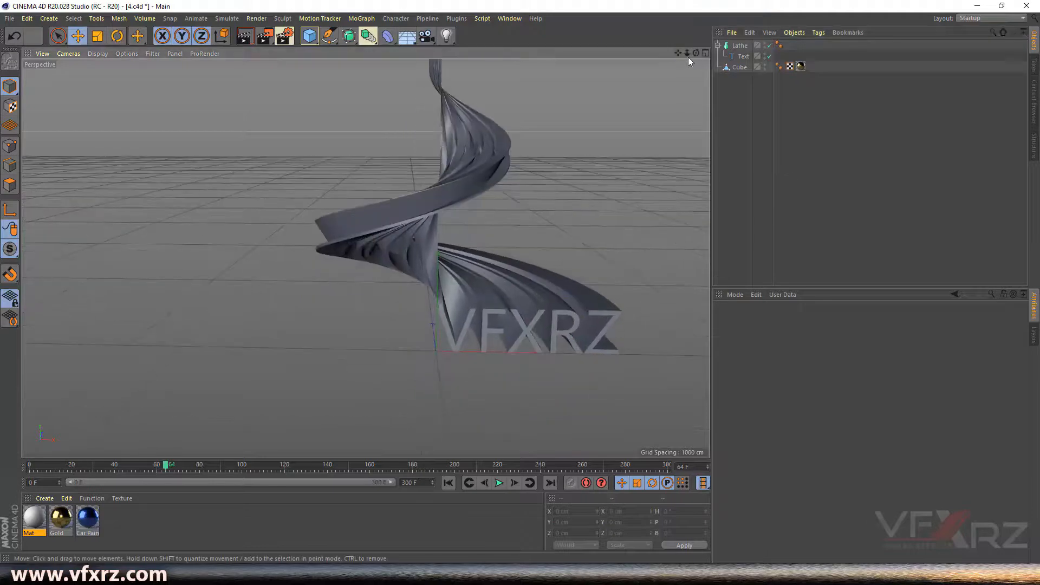
pyautogui.moveTo(696, 52); pyautogui.dragTo(620, 114)
pyautogui.moveTo(63, 521); pyautogui.dragTo(463, 290)
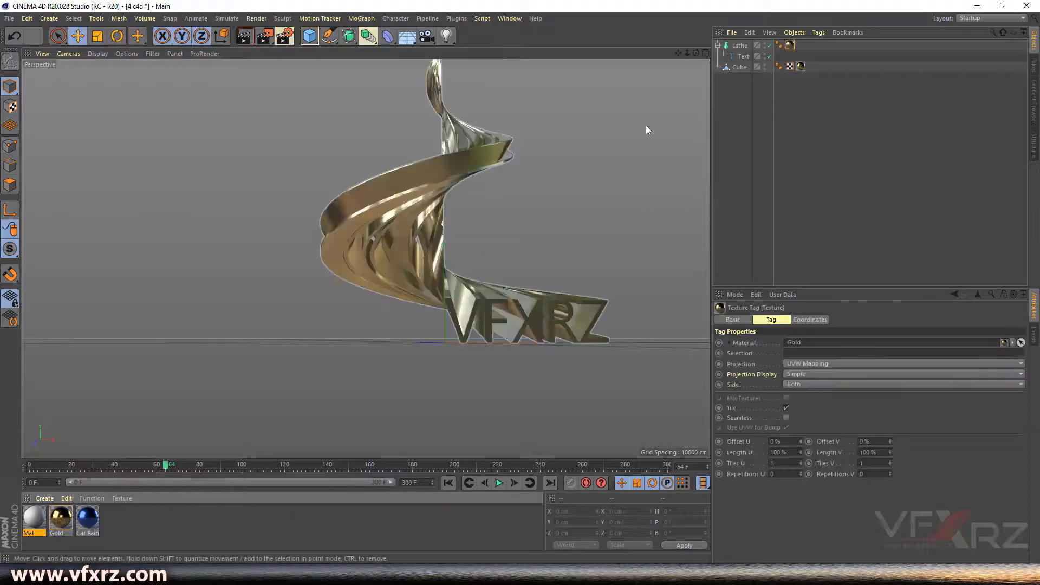
pyautogui.scroll(3, 483, 250)
pyautogui.keyDown('alt'); pyautogui.moveTo(483, 251); pyautogui.dragTo(390, 282); pyautogui.keyUp('alt')
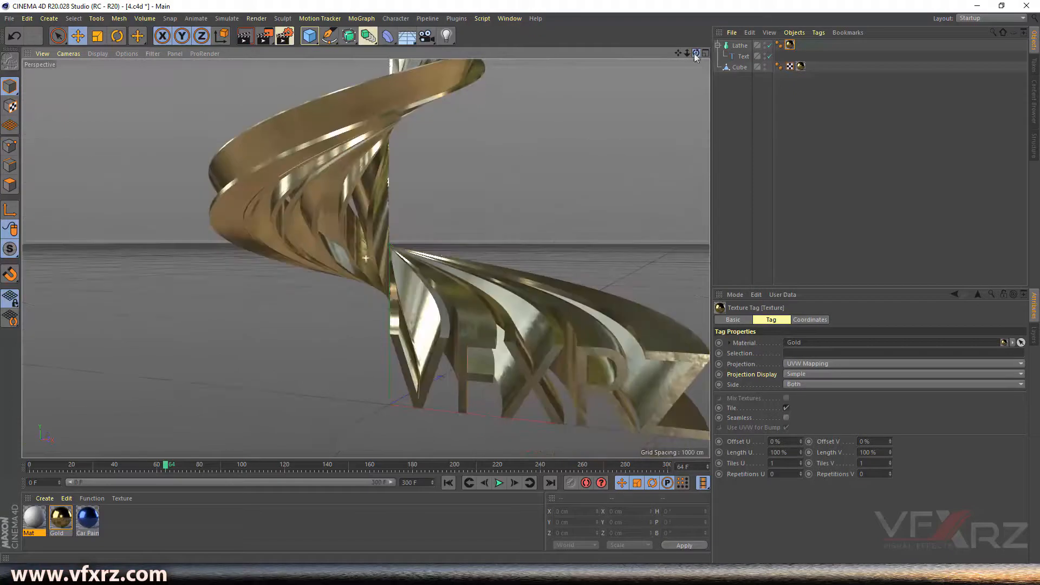
# - Add a Subdivision Surface and make the Lathe its child to smooth the gold spiral
pyautogui.click(348, 36)
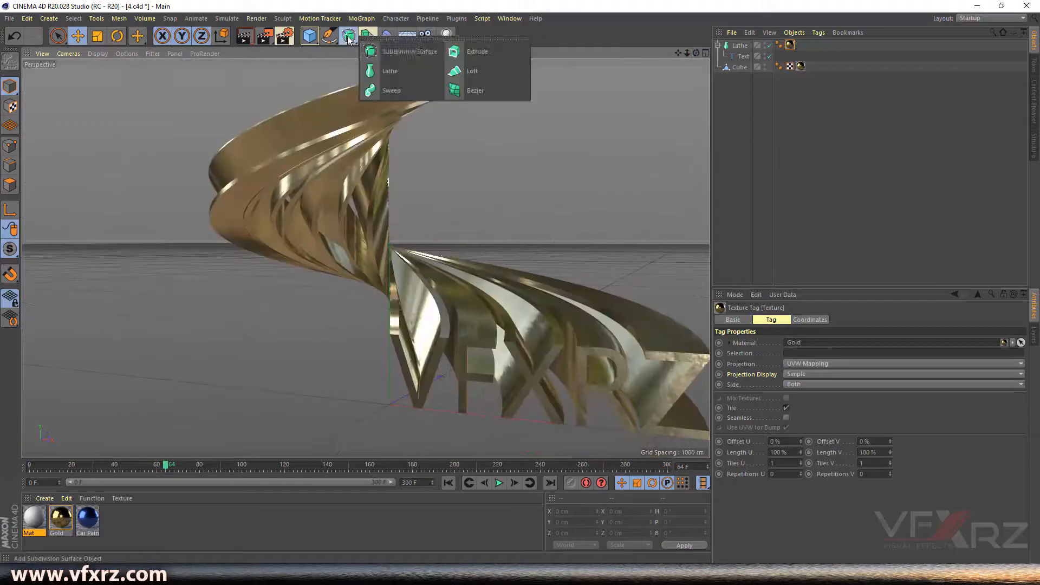
pyautogui.click(427, 51)
pyautogui.click(733, 58)
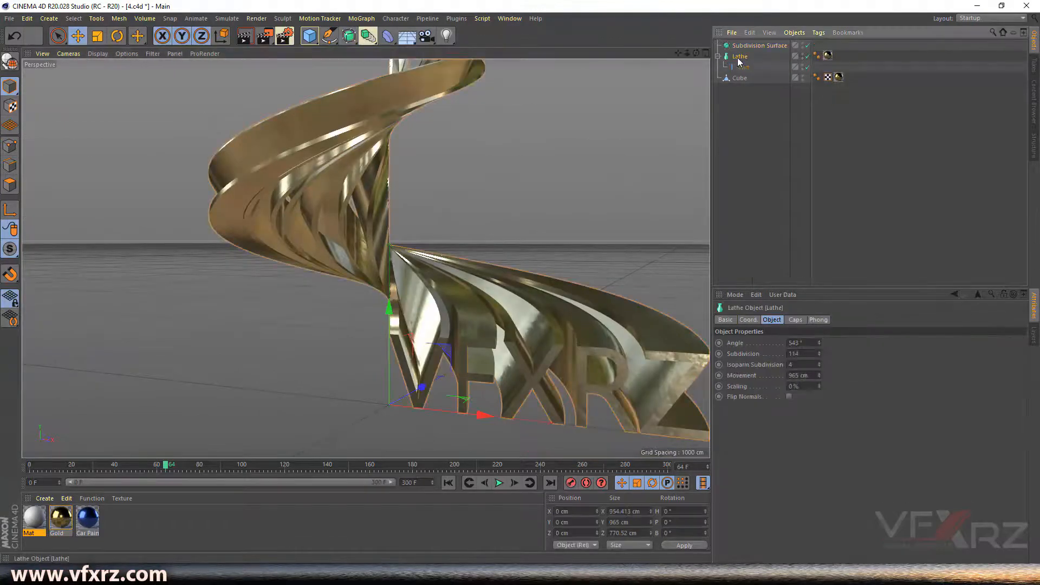
pyautogui.click(719, 58)
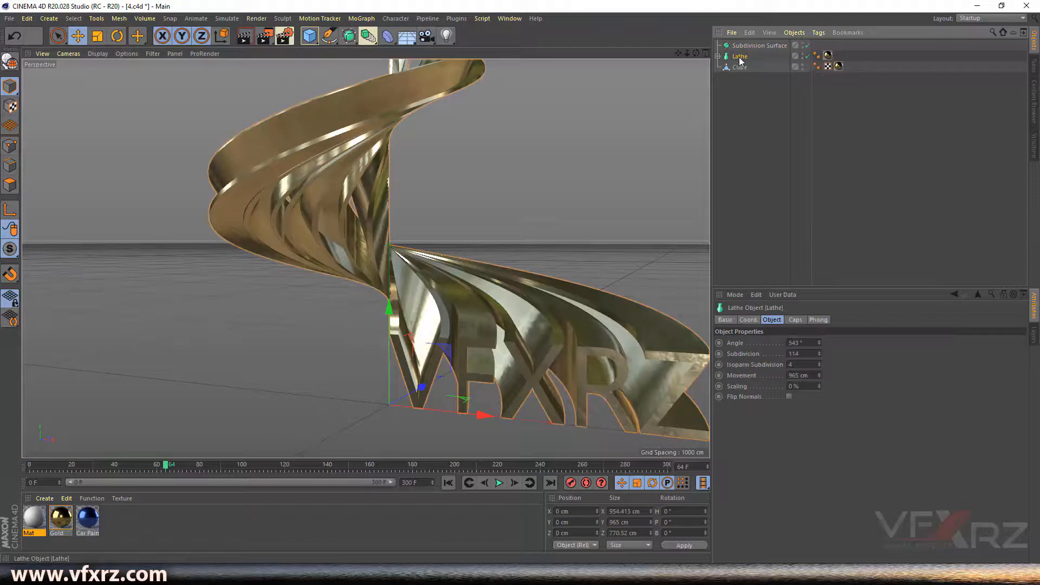
pyautogui.moveTo(737, 51); pyautogui.dragTo(758, 46)
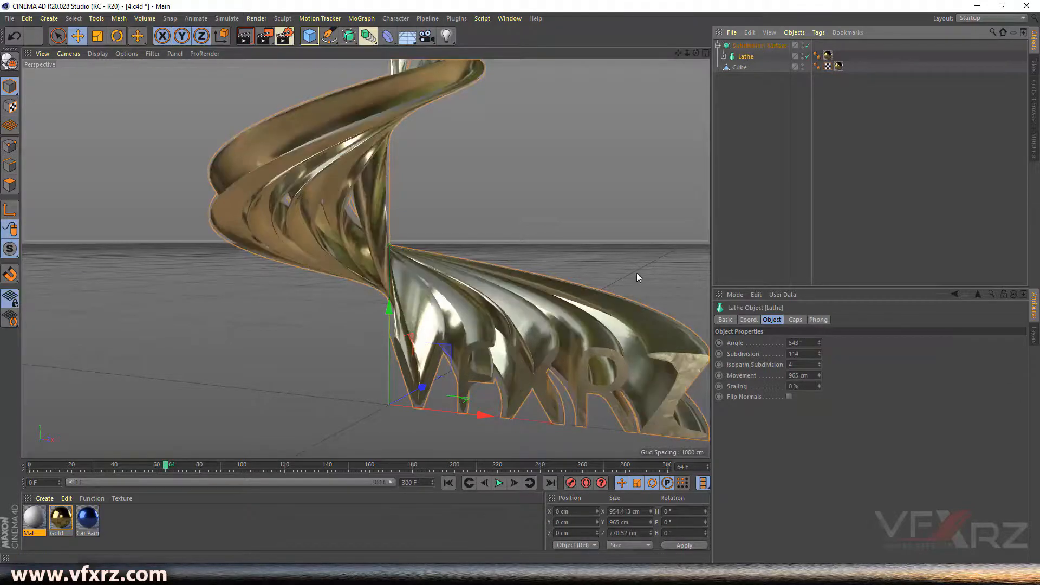
pyautogui.moveTo(678, 52); pyautogui.dragTo(562, 54)
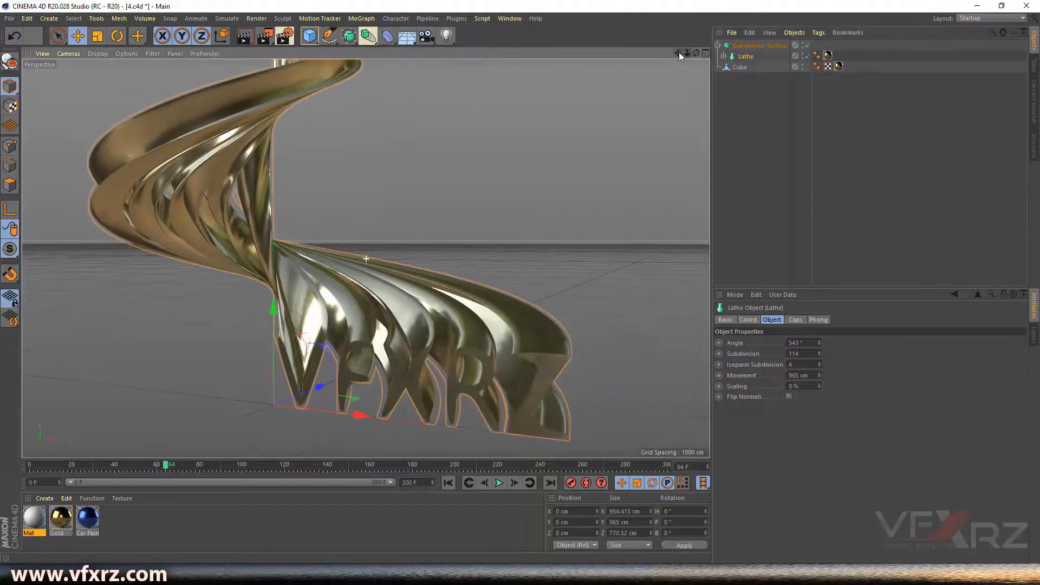
pyautogui.moveTo(696, 52); pyautogui.dragTo(666, 53)
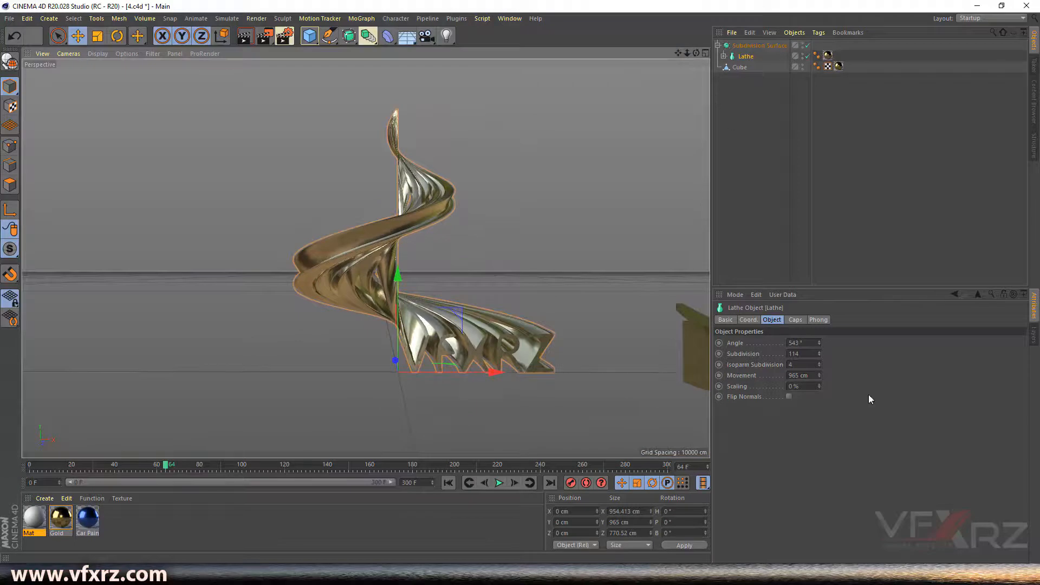
# - Set the Lathe's scaling to 70%, angle to about 93° and movement to about 279 cm
pyautogui.moveTo(820, 387)
pyautogui.mouseDown()
pyautogui.moveTo(820, 348)
pyautogui.moveTo(833, 386)
pyautogui.mouseUp()
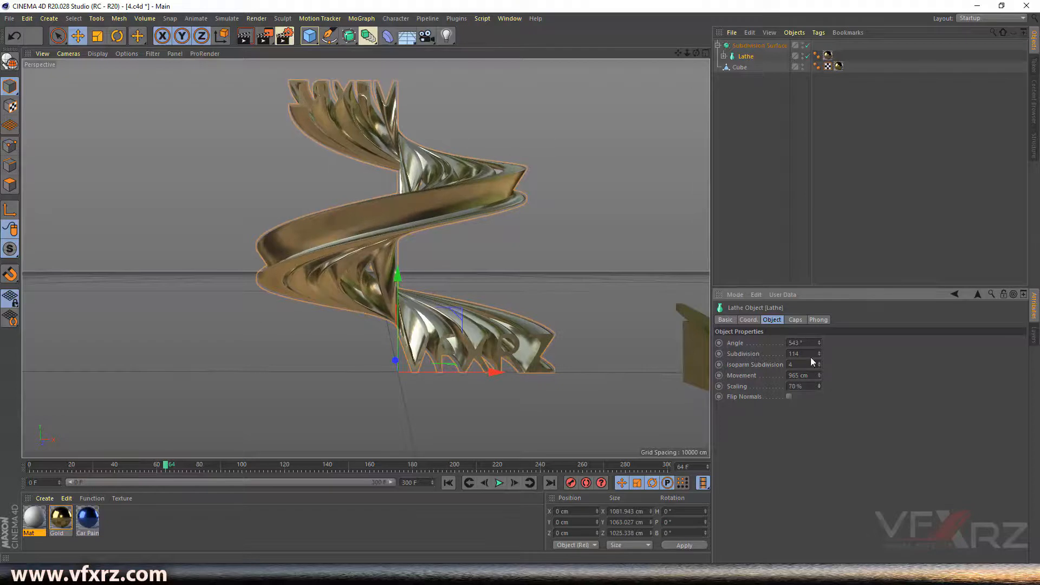
pyautogui.moveTo(819, 345)
pyautogui.mouseDown()
pyautogui.moveTo(818, 380)
pyautogui.moveTo(818, 327)
pyautogui.mouseUp()
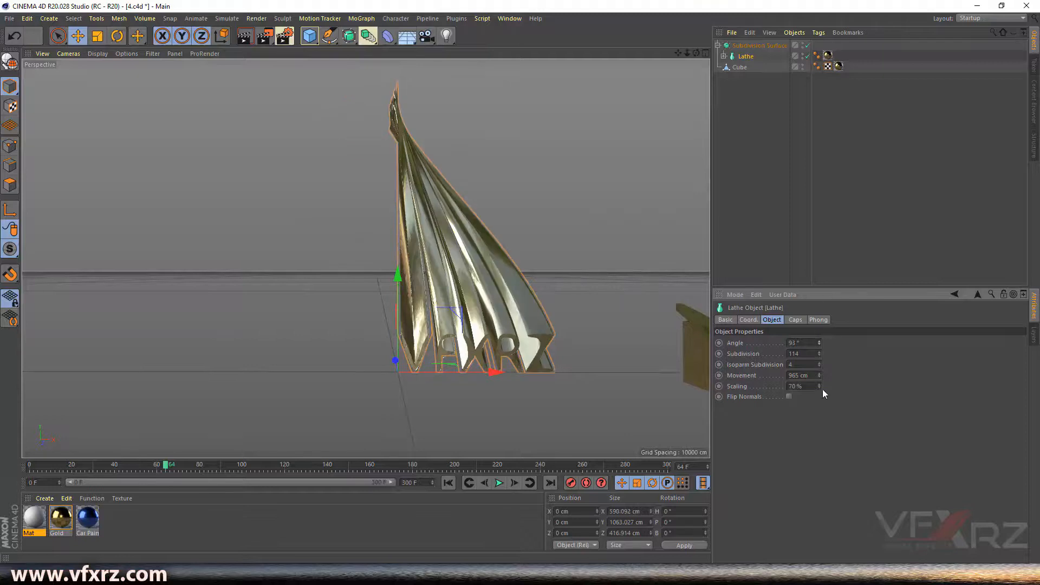
pyautogui.moveTo(819, 376); pyautogui.dragTo(819, 395)
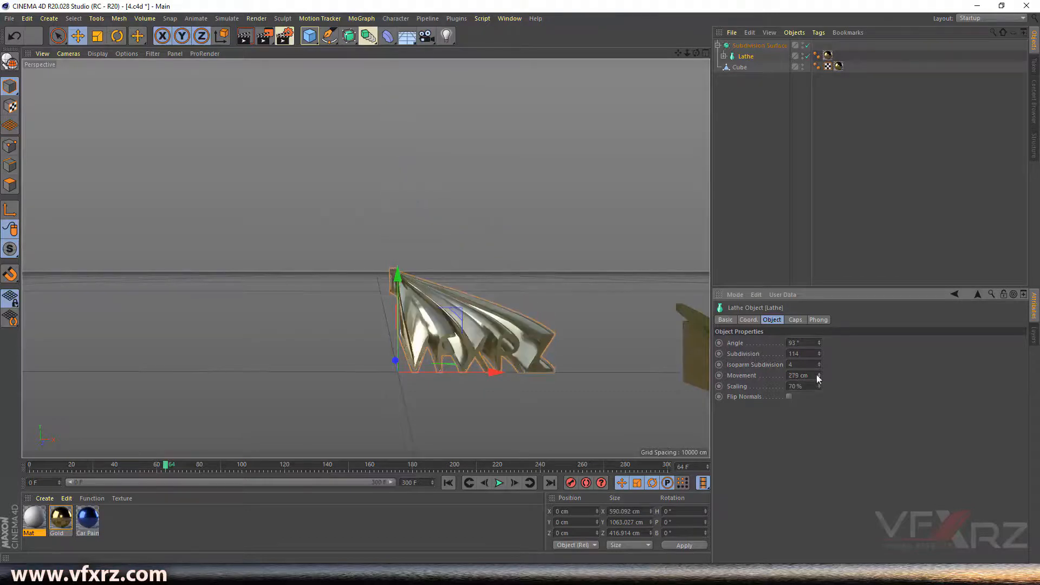
pyautogui.moveTo(696, 53); pyautogui.dragTo(610, 75)
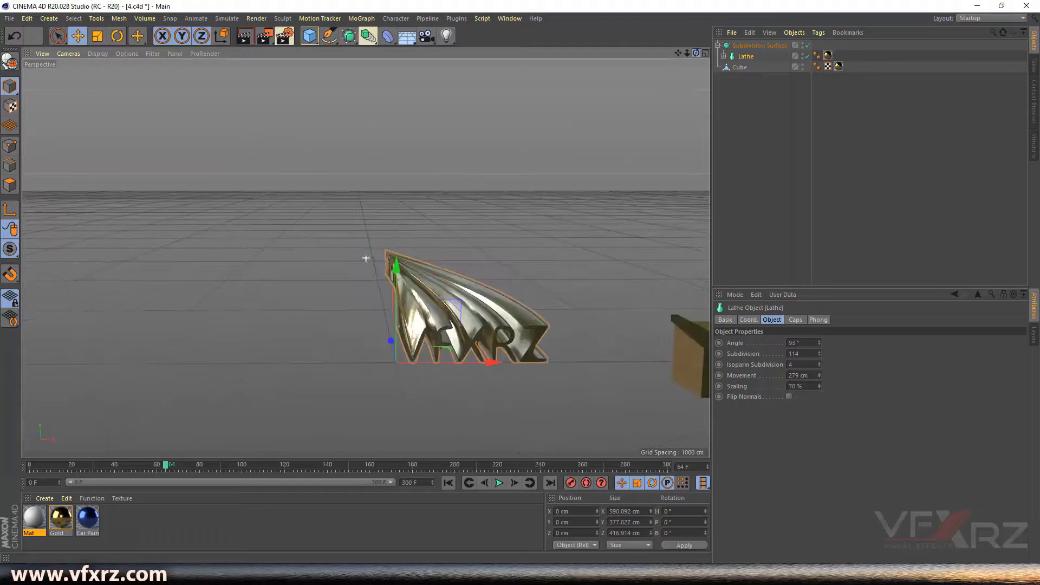
# - Delete the Subdivision Surface together with the Lathe and text spline inside it
pyautogui.click(348, 37)
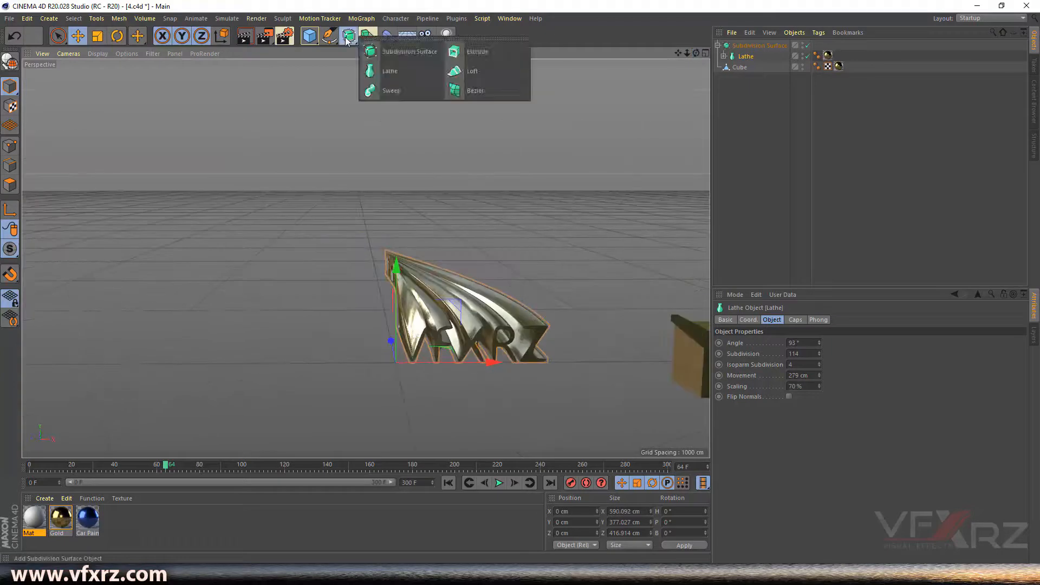
pyautogui.click(724, 57)
pyautogui.click(717, 46)
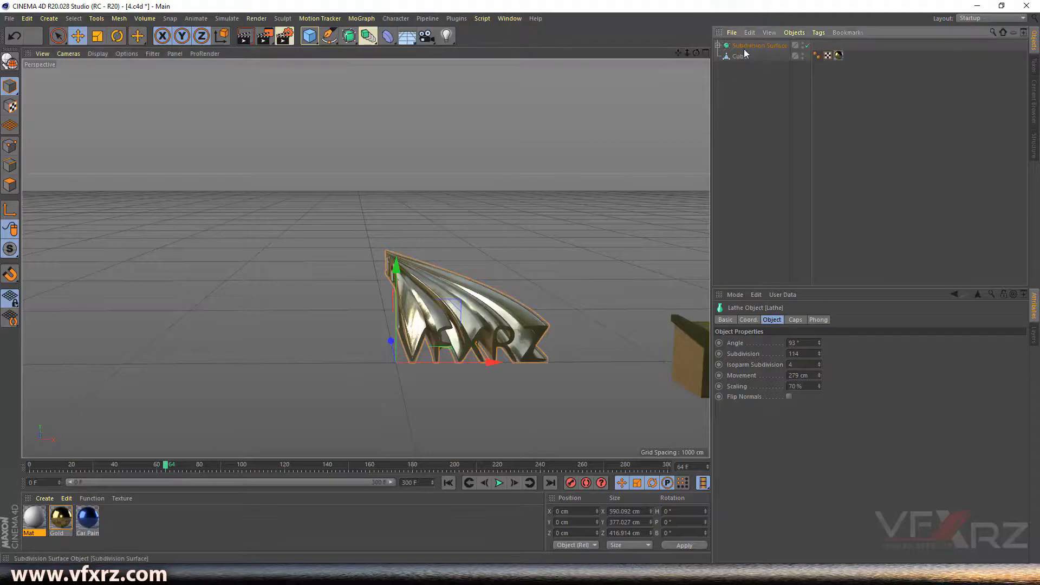
pyautogui.click(745, 49)
pyautogui.press('Delete')
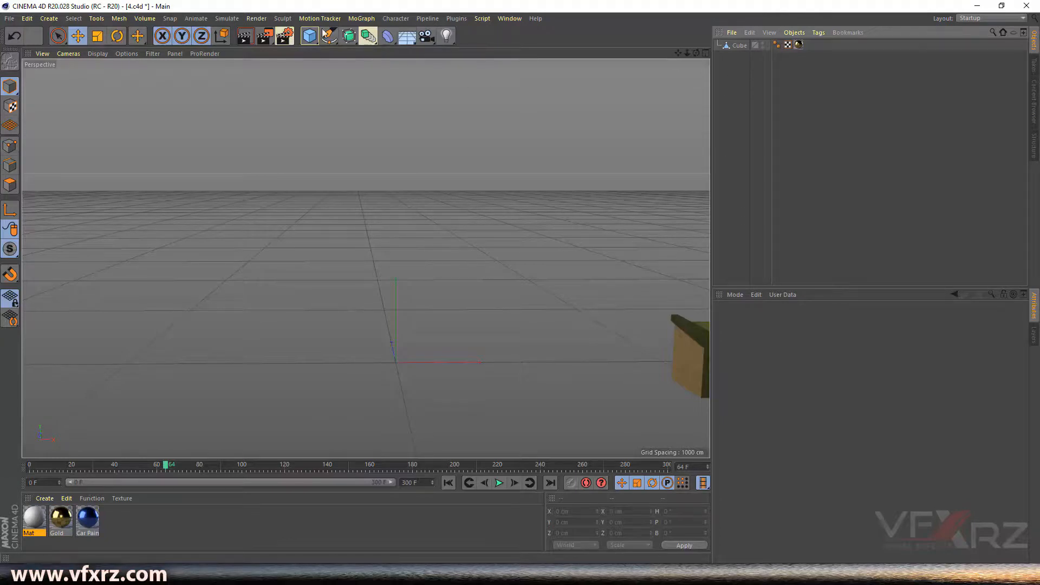
# - Add two Arc splines to the scene
pyautogui.click(333, 42)
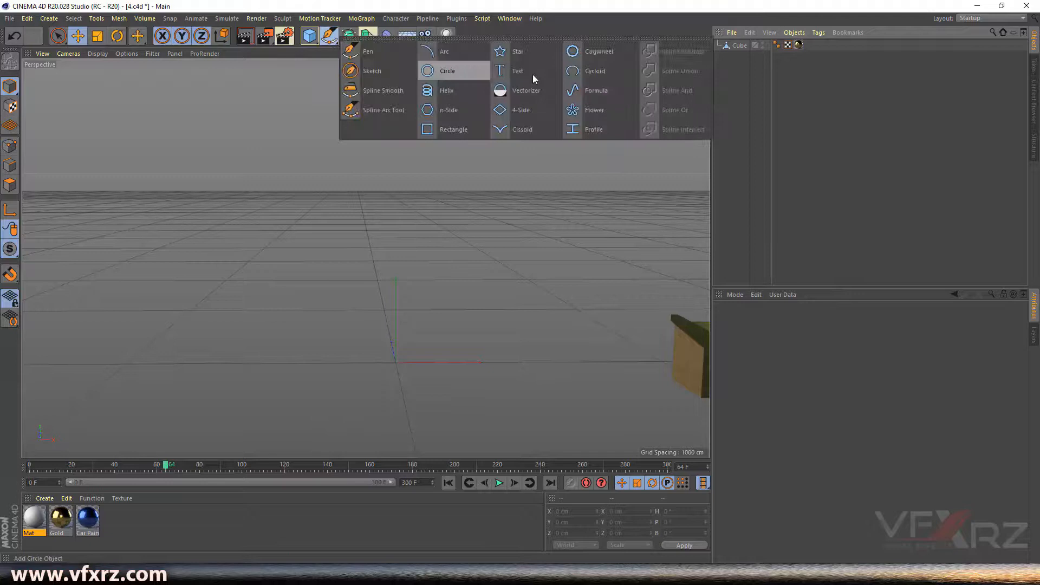
pyautogui.click(463, 50)
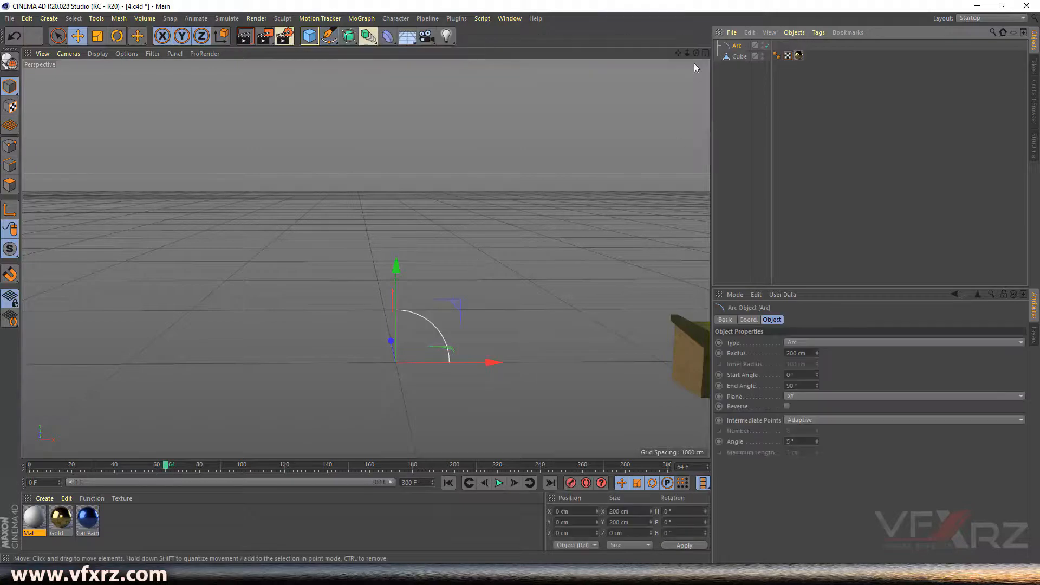
pyautogui.moveTo(696, 53)
pyautogui.mouseDown()
pyautogui.moveTo(655, 60)
pyautogui.moveTo(696, 74)
pyautogui.mouseUp()
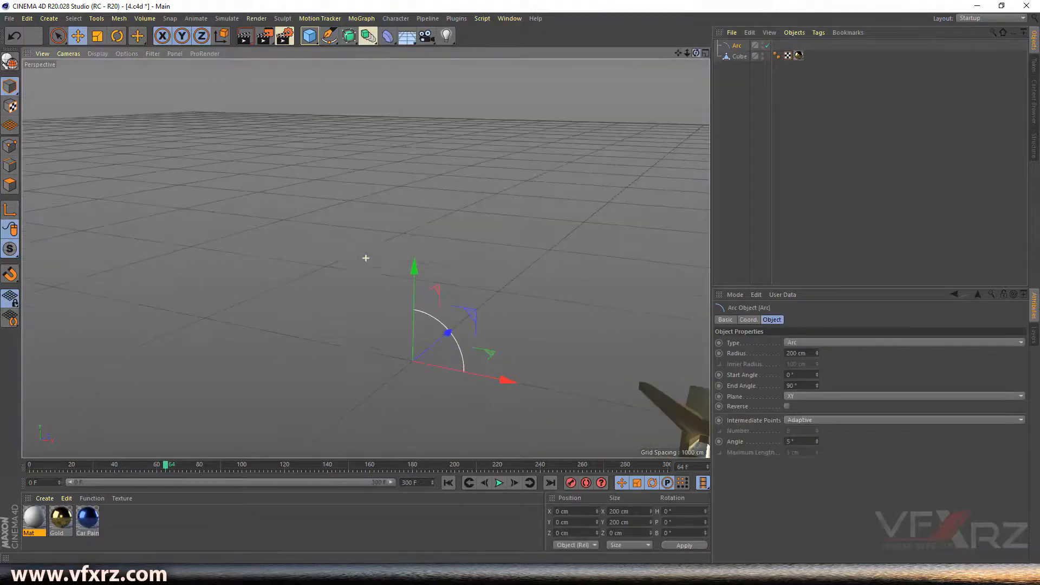
pyautogui.click(328, 38)
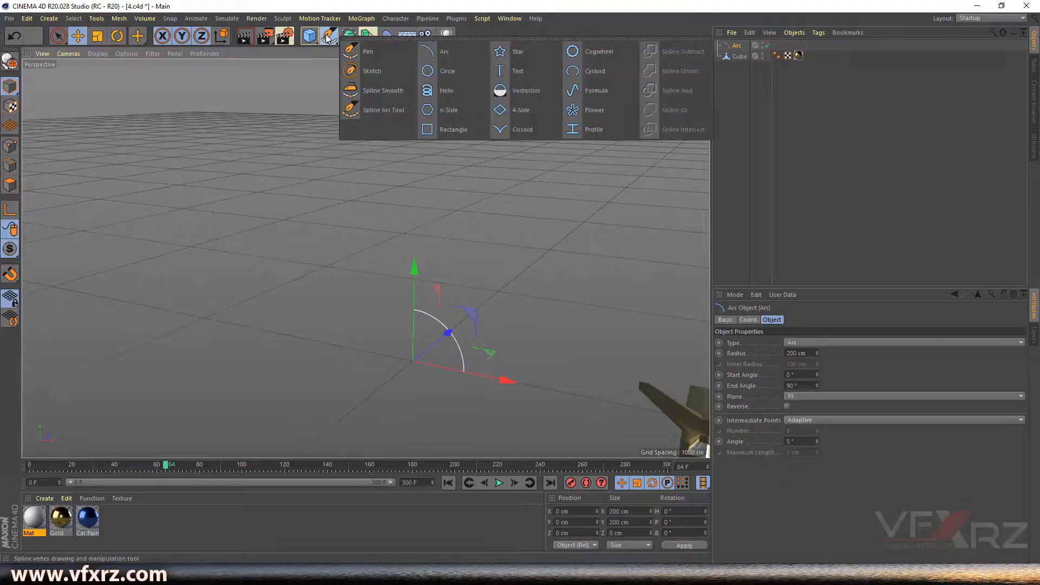
pyautogui.click(456, 50)
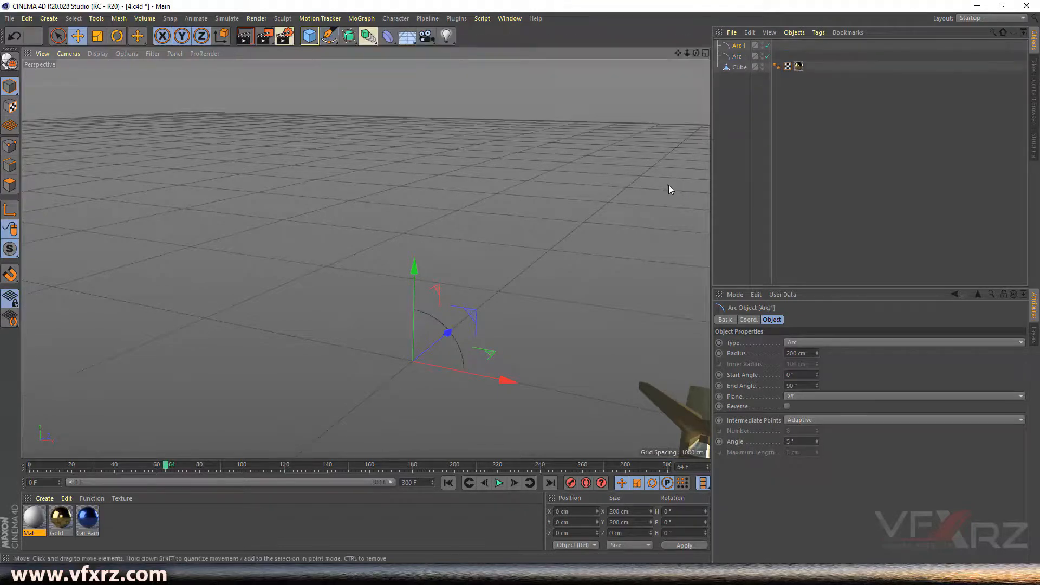
# - Set the second arc's type to Sector and move it along Z to about -293 cm
pyautogui.click(813, 342)
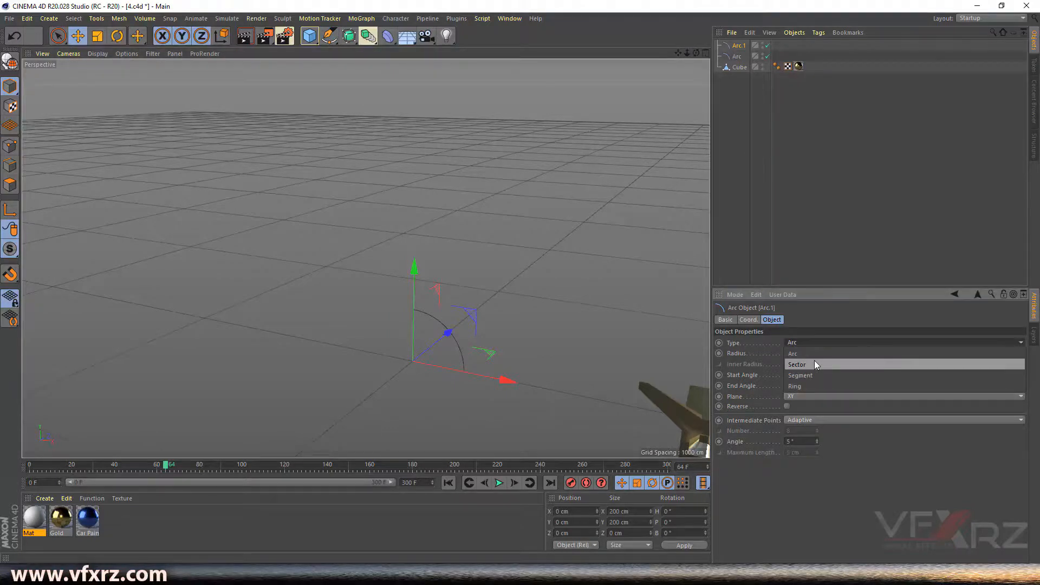
pyautogui.click(814, 361)
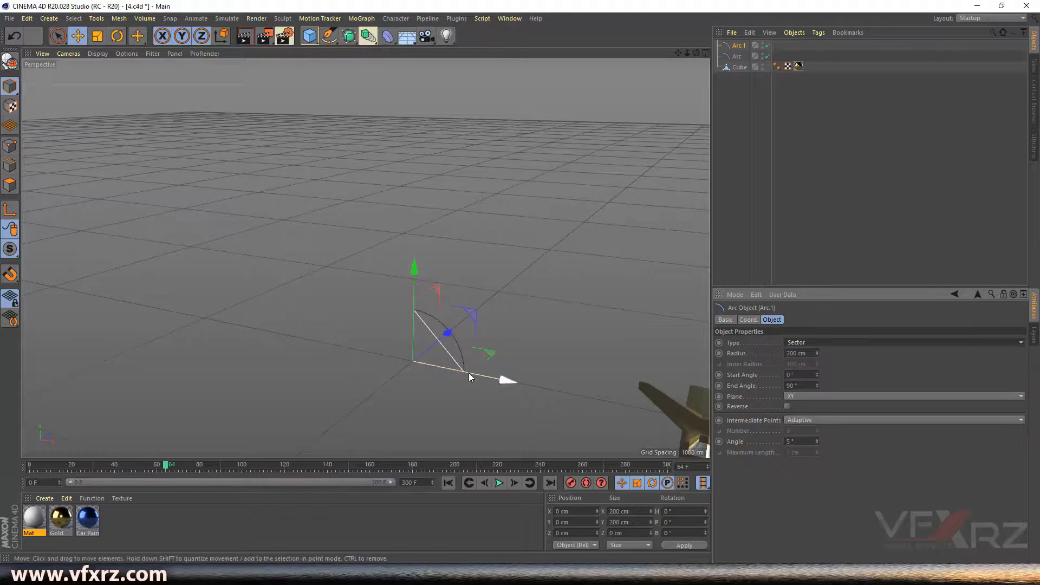
pyautogui.moveTo(448, 333); pyautogui.dragTo(415, 360)
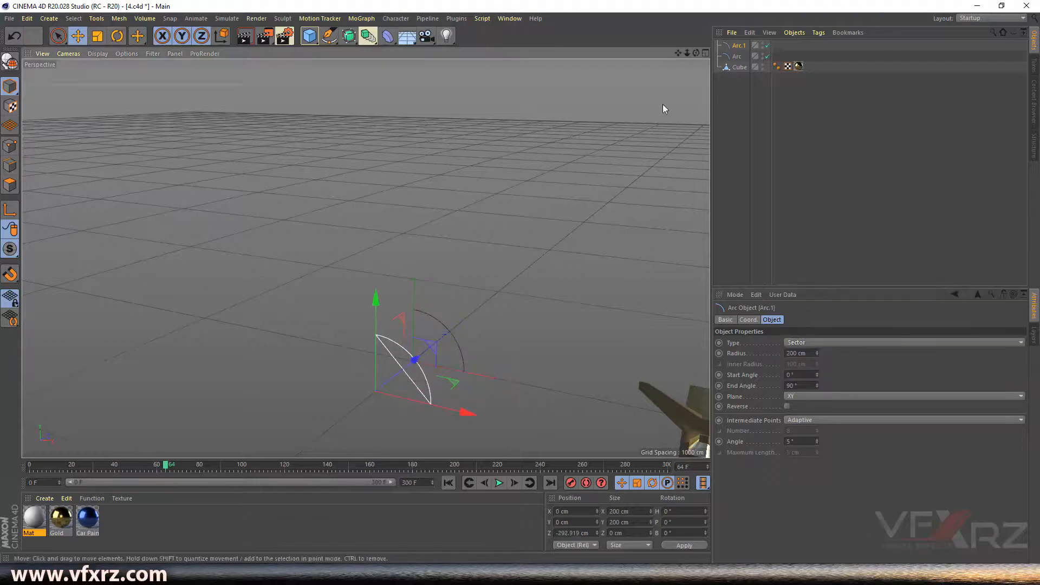
pyautogui.moveTo(696, 53)
pyautogui.mouseDown()
pyautogui.moveTo(365, 258)
pyautogui.moveTo(736, 133)
pyautogui.mouseUp()
# - Change the second arc's type to Segment and finally to Ring
pyautogui.click(858, 341)
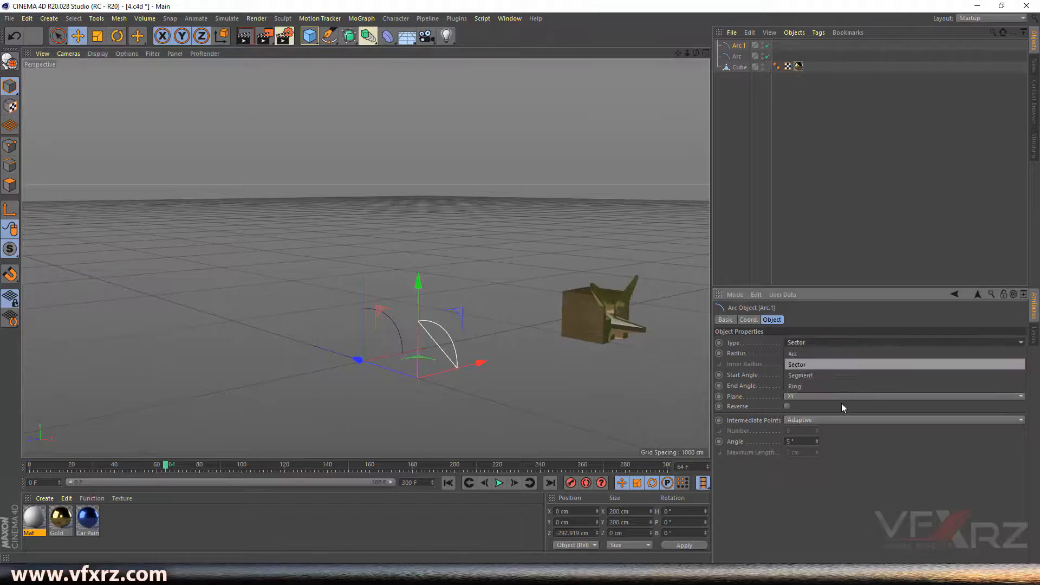
pyautogui.click(838, 379)
pyautogui.click(843, 343)
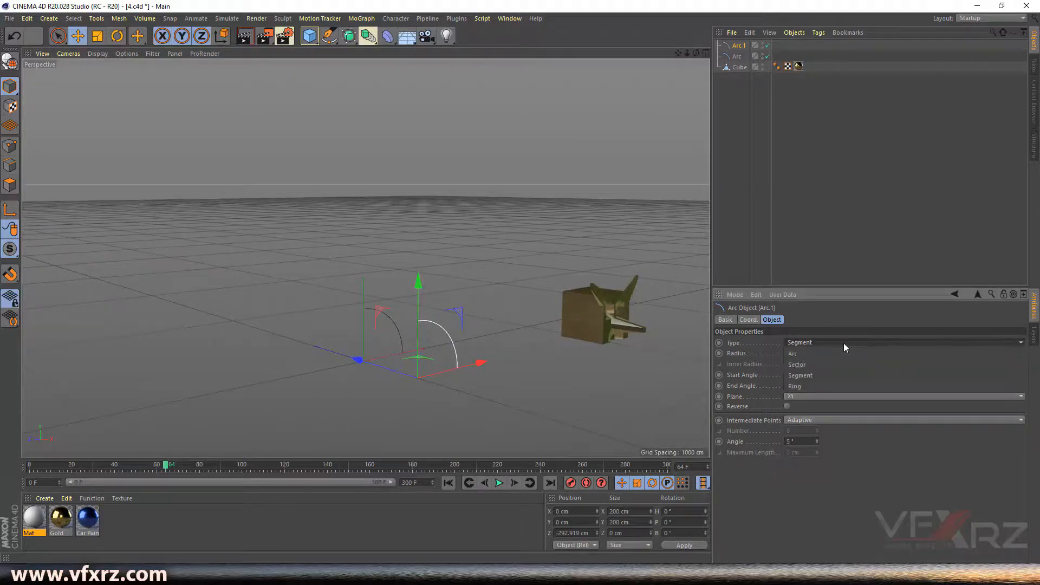
pyautogui.click(827, 381)
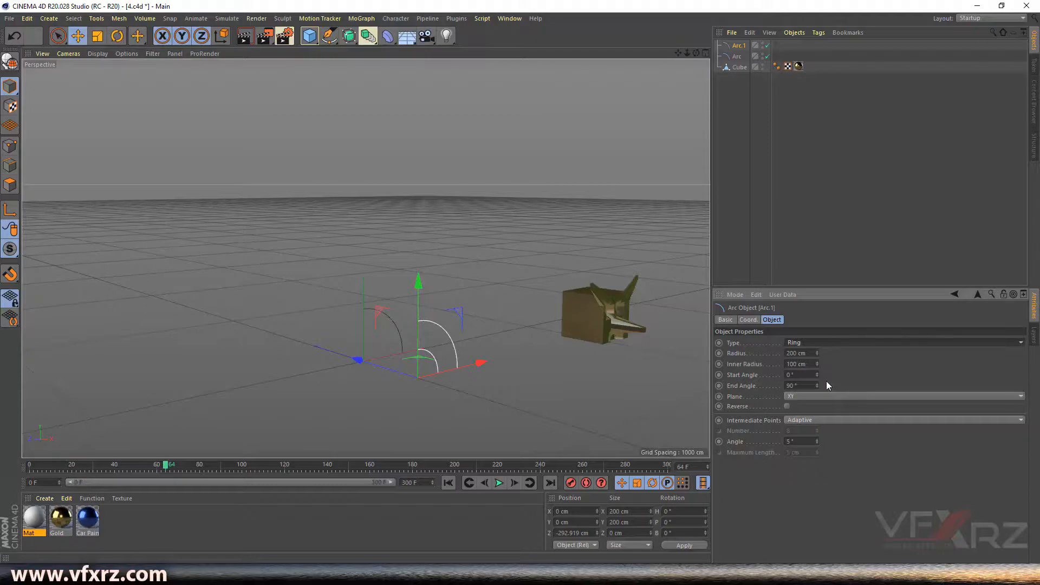
pyautogui.moveTo(696, 53); pyautogui.dragTo(744, 50)
# - Add a Loft generator and make both arcs its children
pyautogui.moveTo(348, 41); pyautogui.dragTo(469, 73)
pyautogui.click(742, 67)
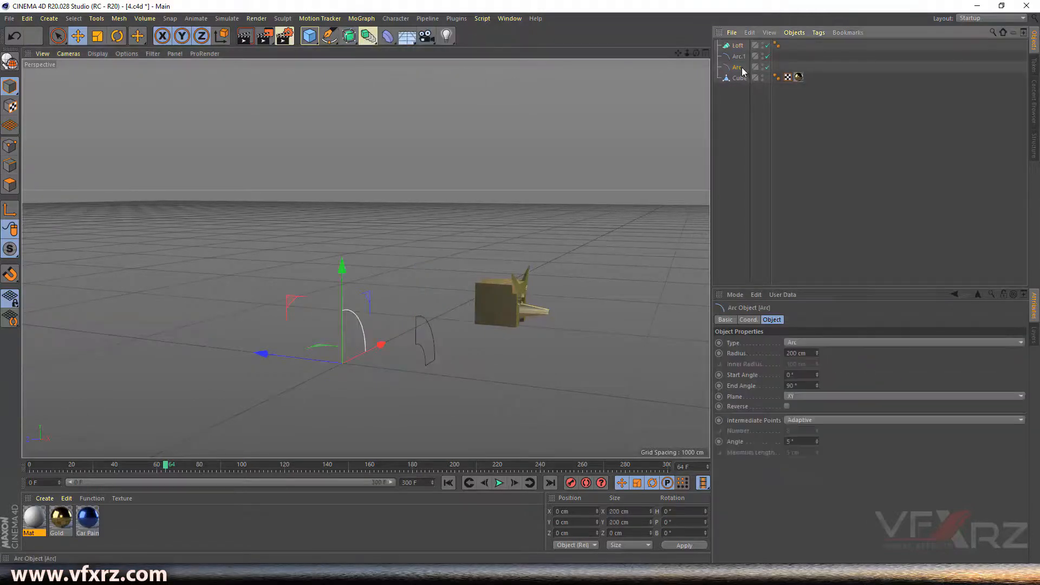
pyautogui.keyDown('ctrl'); pyautogui.click(736, 59); pyautogui.keyUp('ctrl')
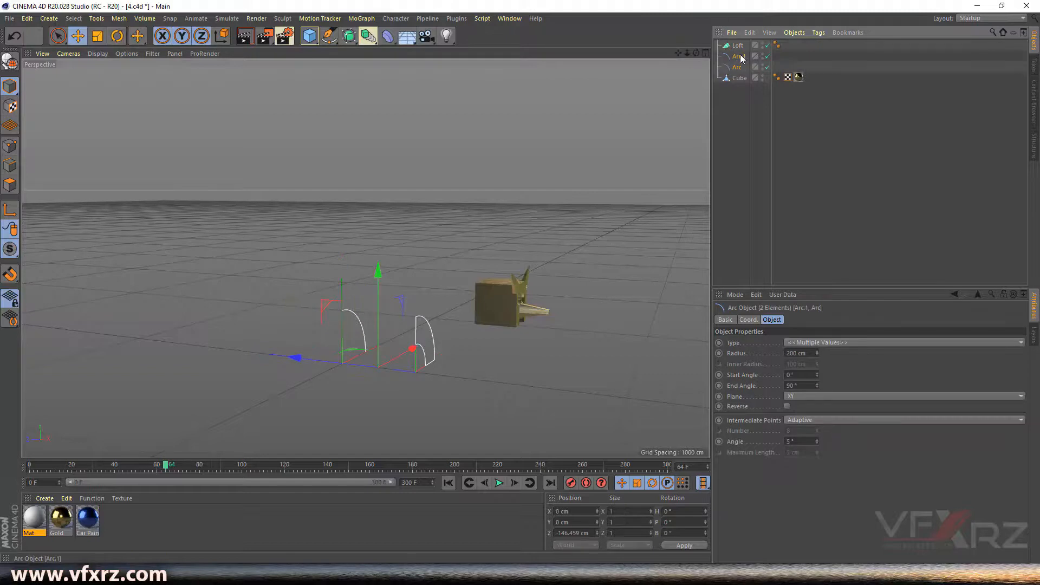
pyautogui.moveTo(740, 60); pyautogui.dragTo(700, 53)
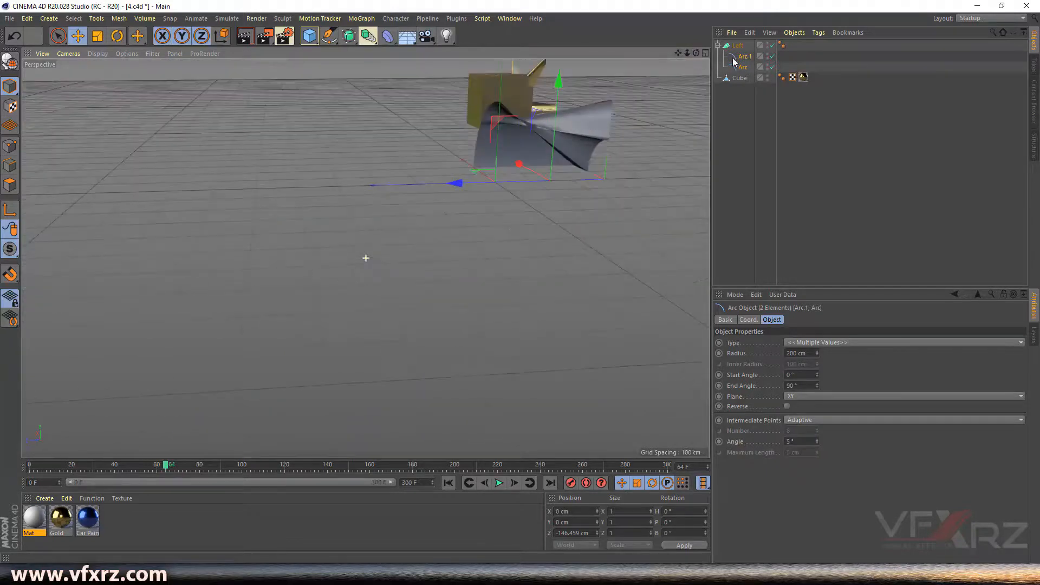
# - Delete the ring-type arc from the Loft
pyautogui.click(744, 102)
pyautogui.click(747, 58)
pyautogui.press('Delete')
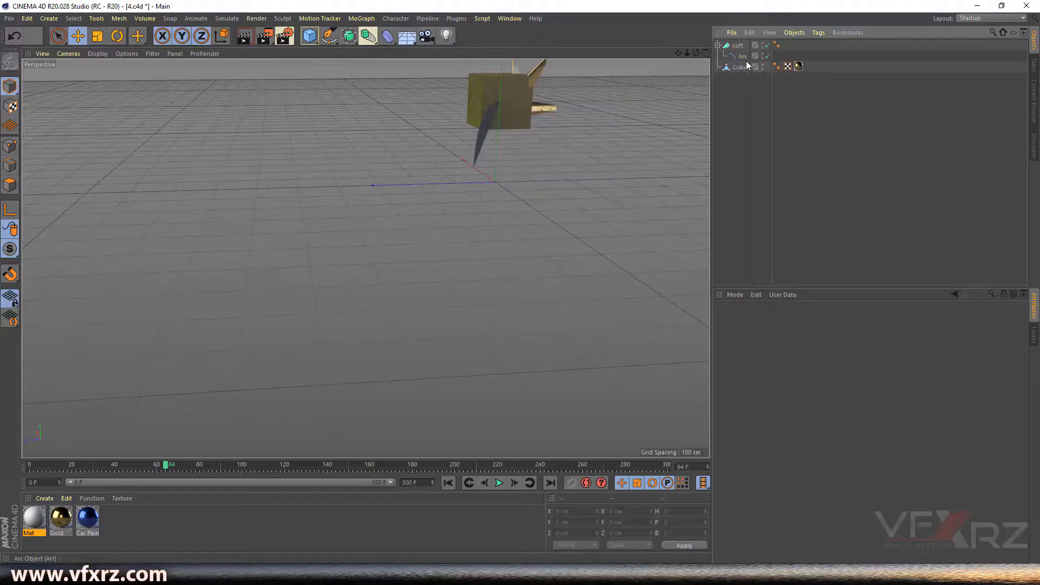
# - Duplicate the remaining arc twice along Z, placing the copies at about 68 cm and 130 cm
pyautogui.moveTo(697, 53); pyautogui.dragTo(653, 71)
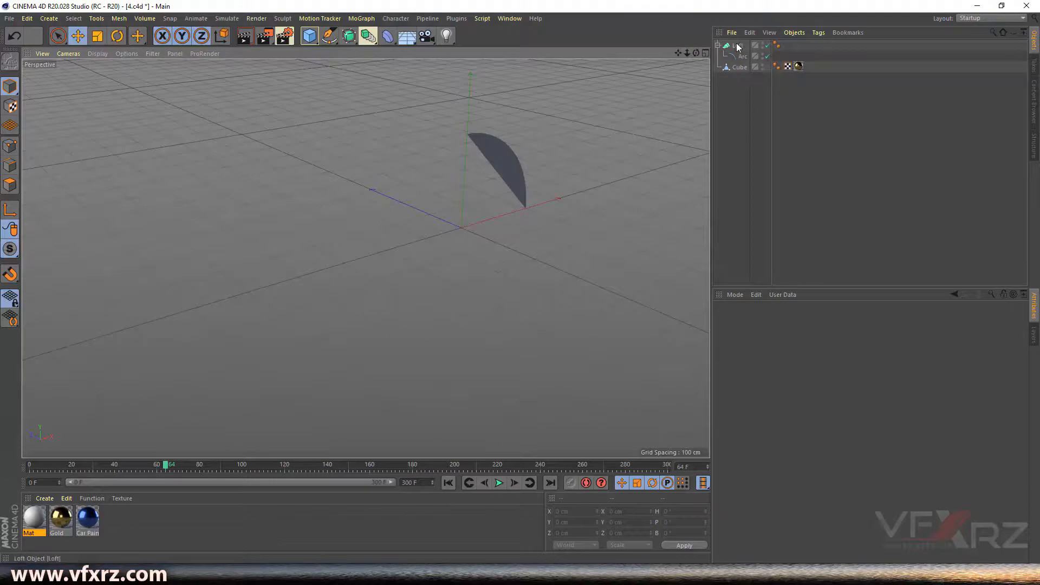
pyautogui.moveTo(690, 54); pyautogui.dragTo(366, 258)
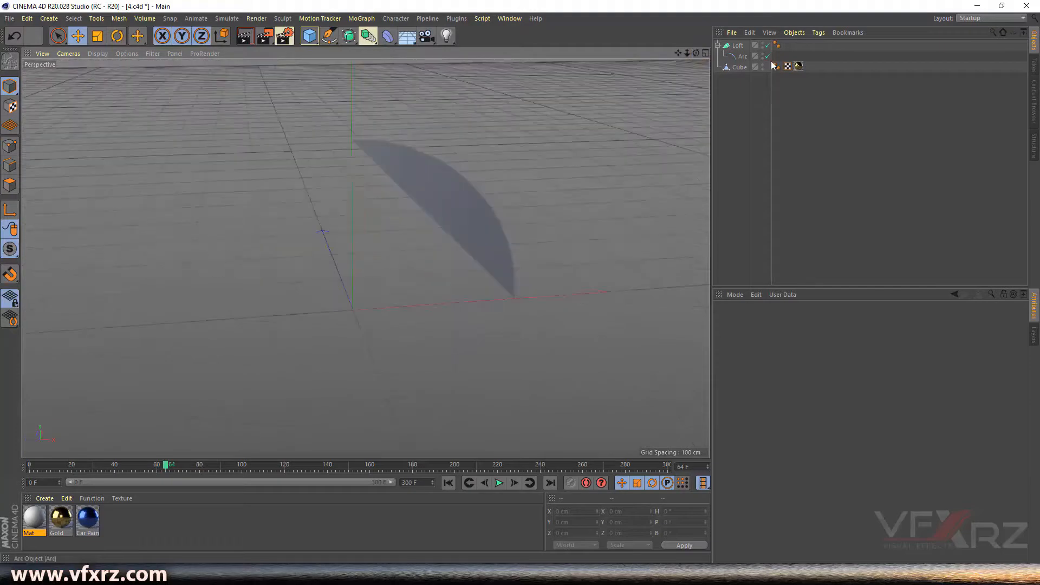
pyautogui.click(741, 57)
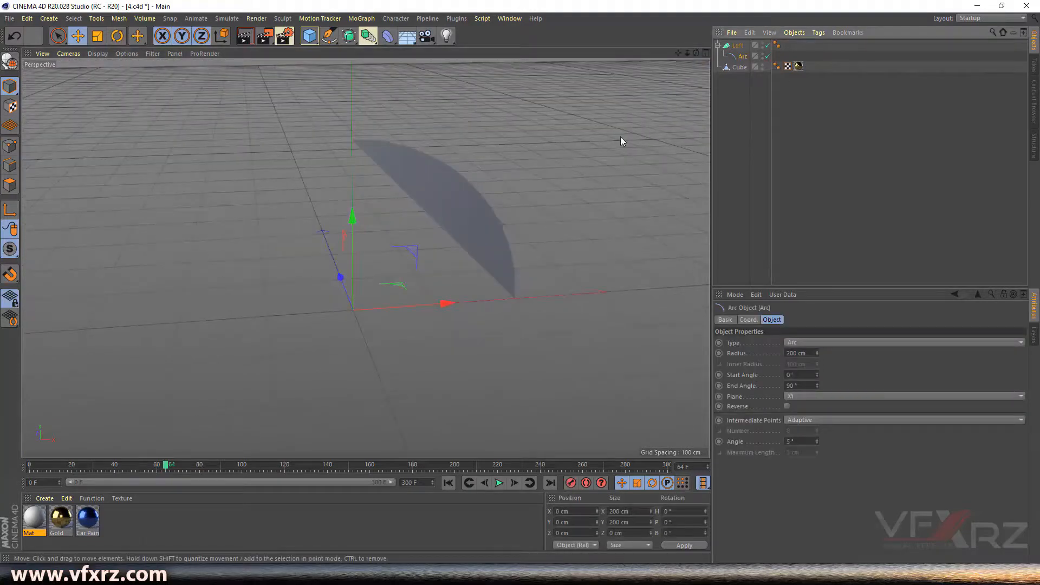
pyautogui.keyDown('alt'); pyautogui.moveTo(511, 261); pyautogui.dragTo(366, 258); pyautogui.keyUp('alt')
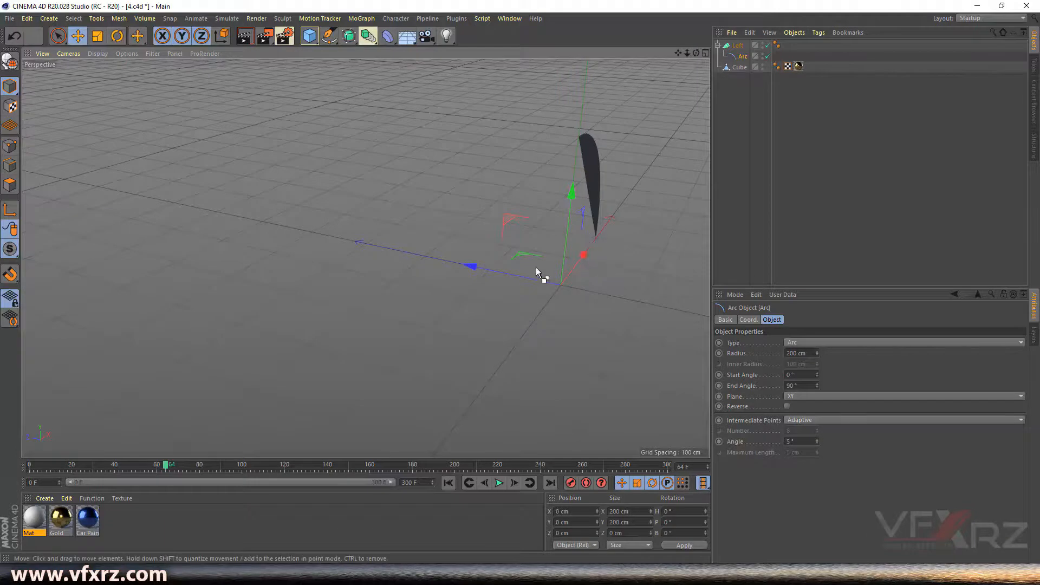
pyautogui.keyDown('ctrl'); pyautogui.moveTo(528, 278); pyautogui.dragTo(482, 256); pyautogui.keyUp('ctrl')
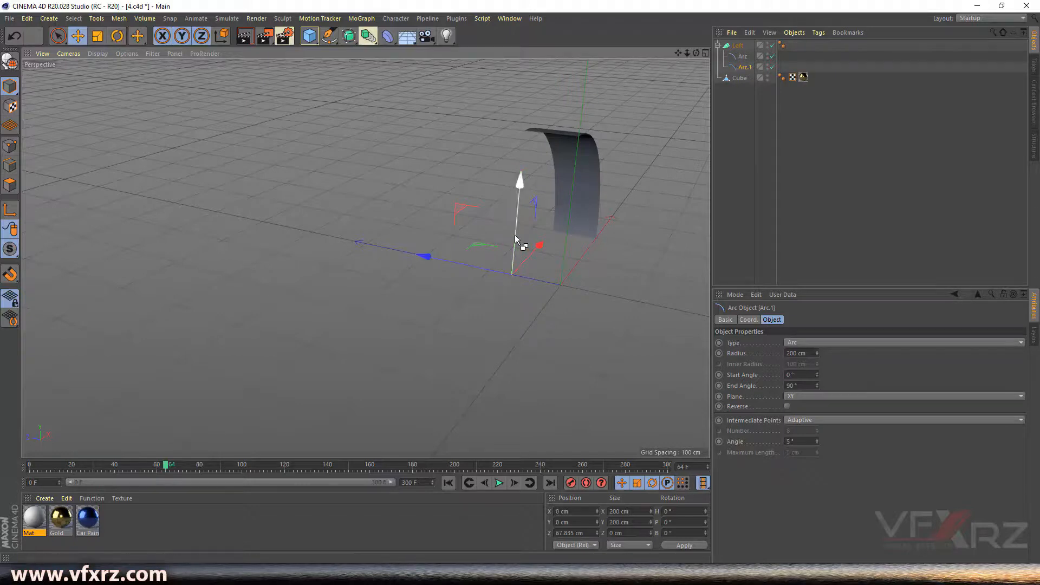
pyautogui.keyDown('ctrl'); pyautogui.moveTo(451, 264); pyautogui.dragTo(409, 252); pyautogui.keyUp('ctrl')
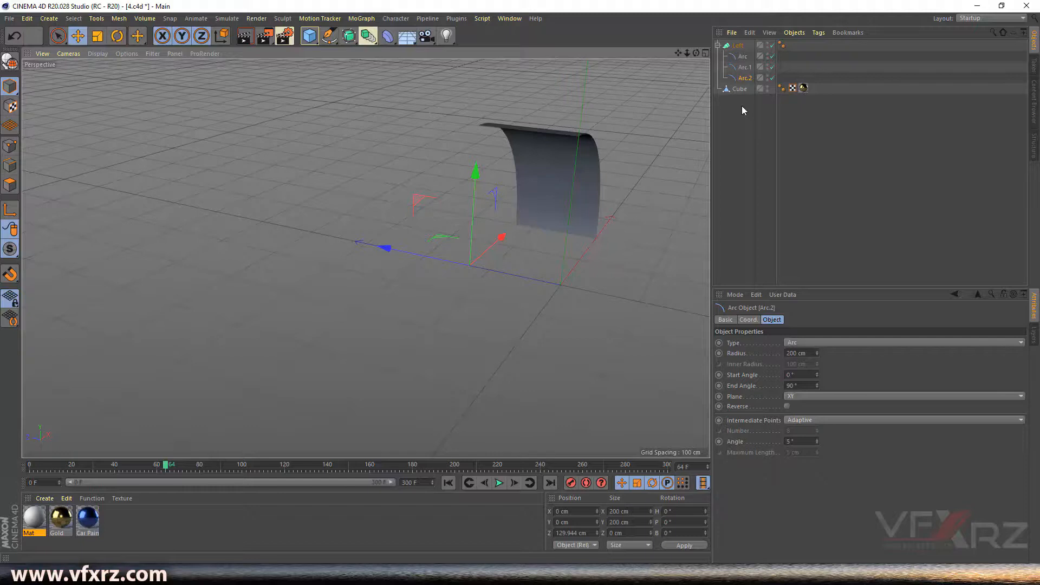
# - Move the middle arc along X to about -112 cm and finally to about 153 cm, reshaping the lofted surface
pyautogui.click(751, 68)
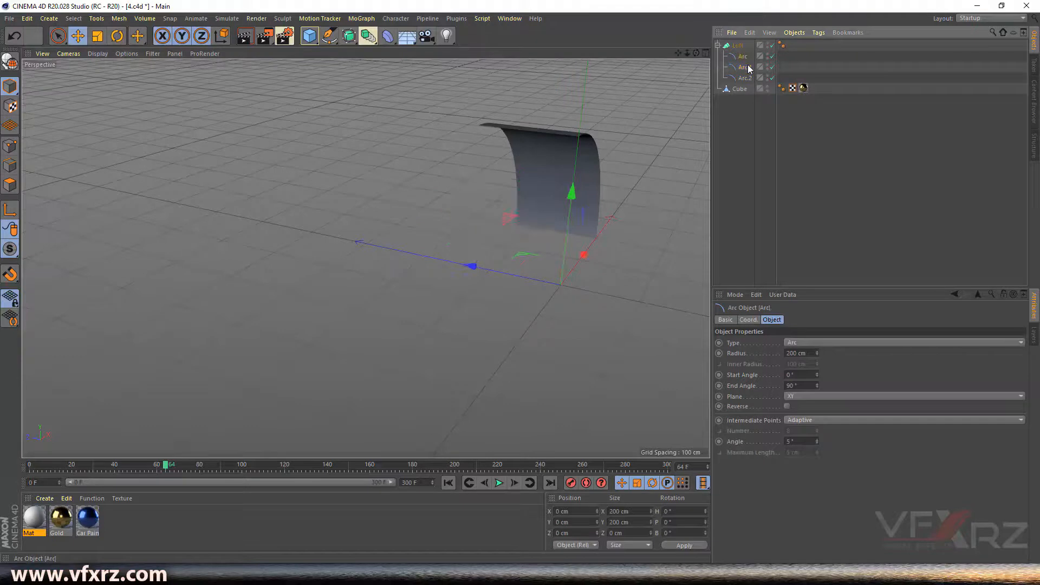
pyautogui.moveTo(539, 244); pyautogui.dragTo(490, 242)
pyautogui.moveTo(696, 50)
pyautogui.mouseDown()
pyautogui.moveTo(623, 60)
pyautogui.moveTo(688, 53)
pyautogui.mouseUp()
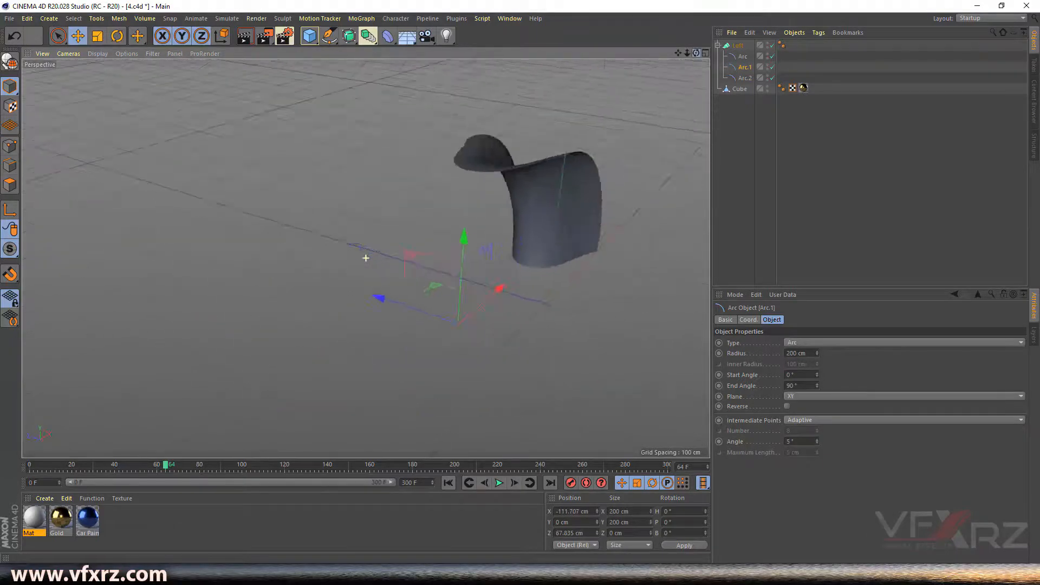
pyautogui.moveTo(366, 258); pyautogui.dragTo(463, 262)
pyautogui.moveTo(440, 297); pyautogui.dragTo(588, 250)
pyautogui.moveTo(696, 53); pyautogui.dragTo(731, 43)
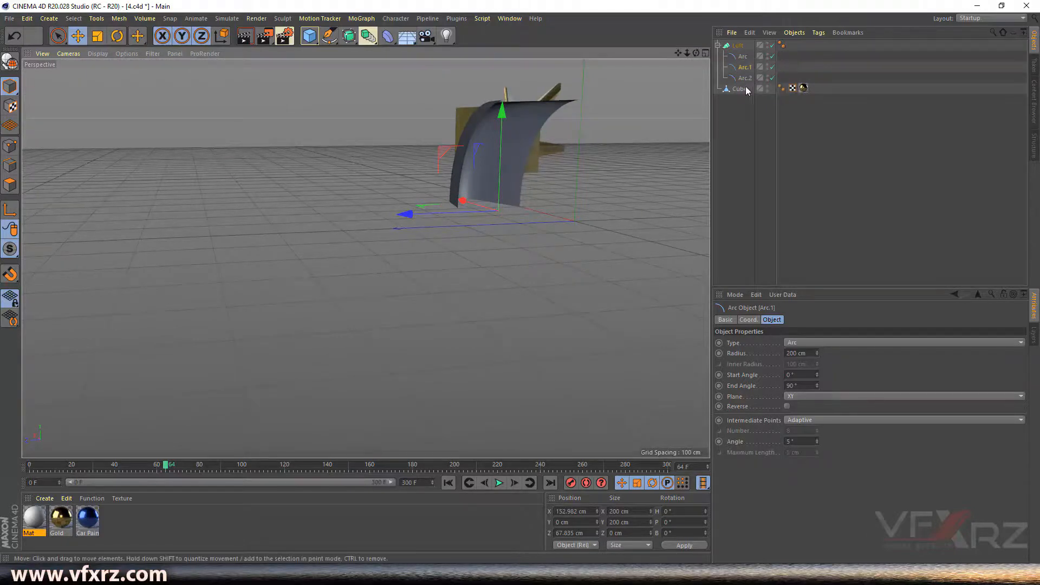
# - Set the Loft's Mesh Subdivision U to 31, enable Loop and view the closed surface from several angles
pyautogui.click(742, 46)
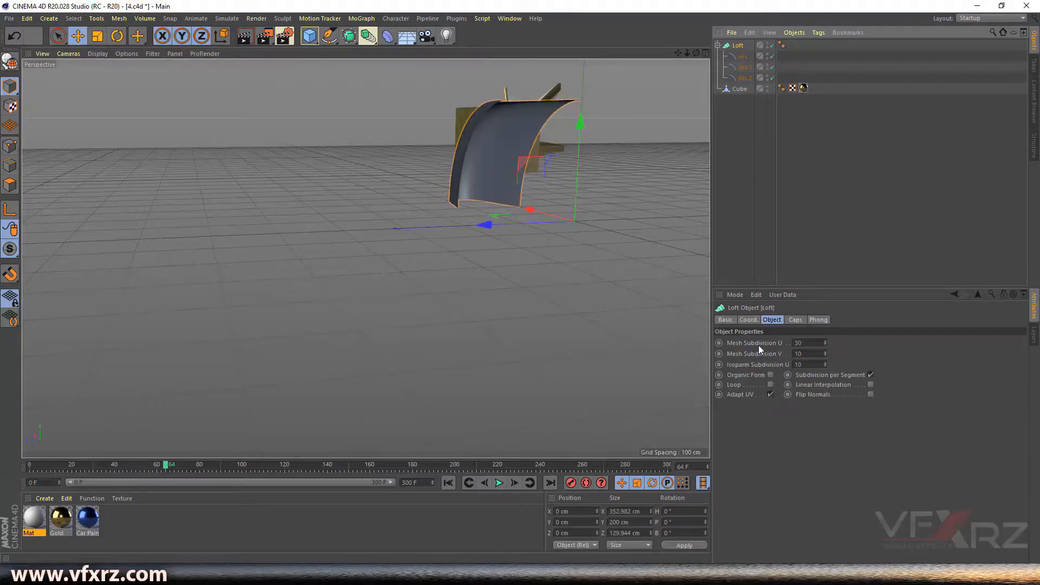
pyautogui.click(824, 342)
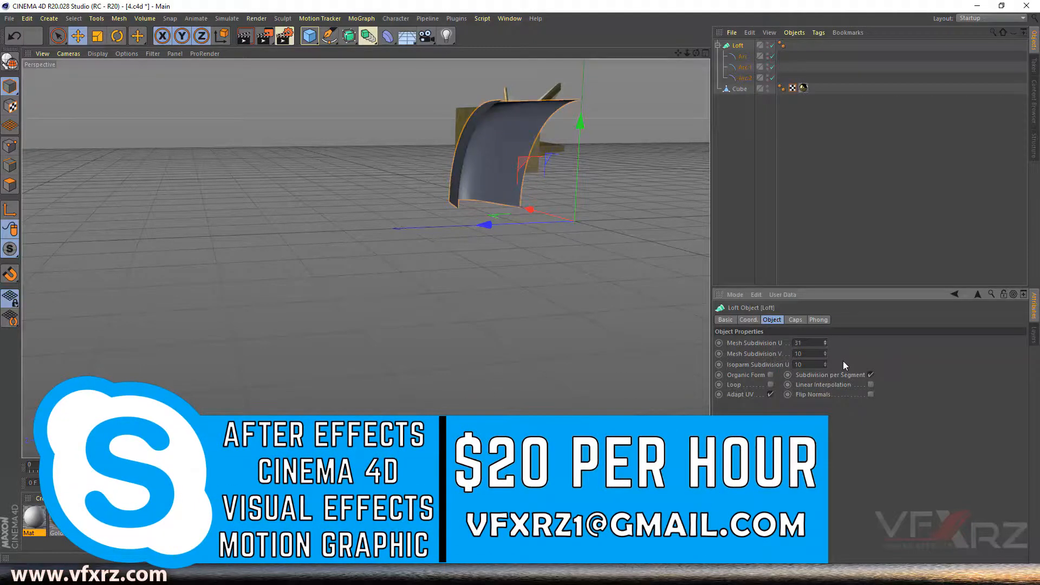
pyautogui.click(770, 385)
pyautogui.moveTo(686, 52); pyautogui.dragTo(631, 216)
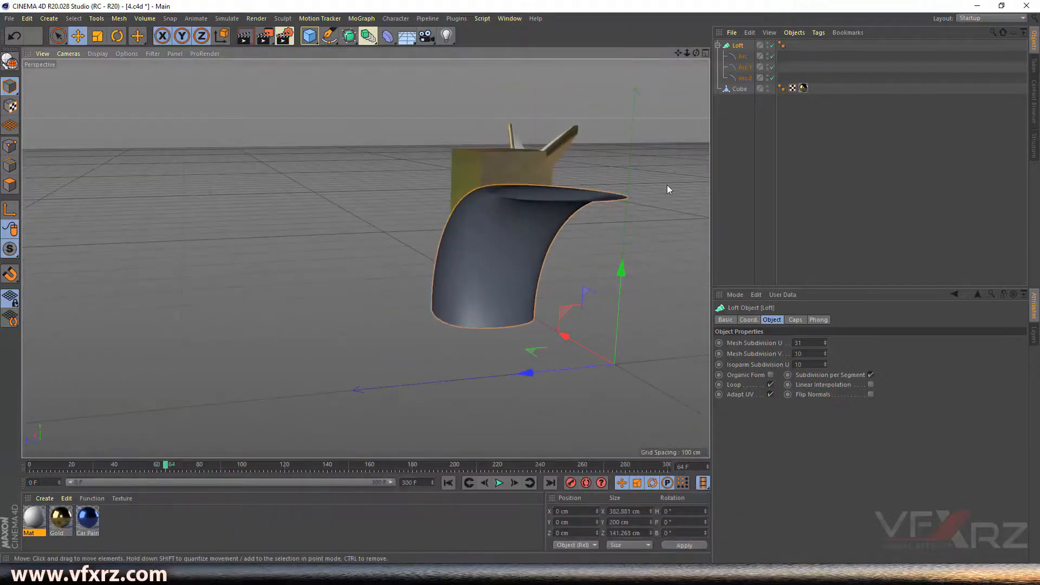
pyautogui.moveTo(694, 53)
pyautogui.mouseDown()
pyautogui.moveTo(688, 108)
pyautogui.moveTo(613, 92)
pyautogui.moveTo(547, 136)
pyautogui.moveTo(639, 65)
pyautogui.moveTo(672, 130)
pyautogui.moveTo(607, 119)
pyautogui.moveTo(547, 130)
pyautogui.moveTo(655, 136)
pyautogui.moveTo(666, 70)
pyautogui.moveTo(574, 86)
pyautogui.moveTo(634, 125)
pyautogui.mouseUp()
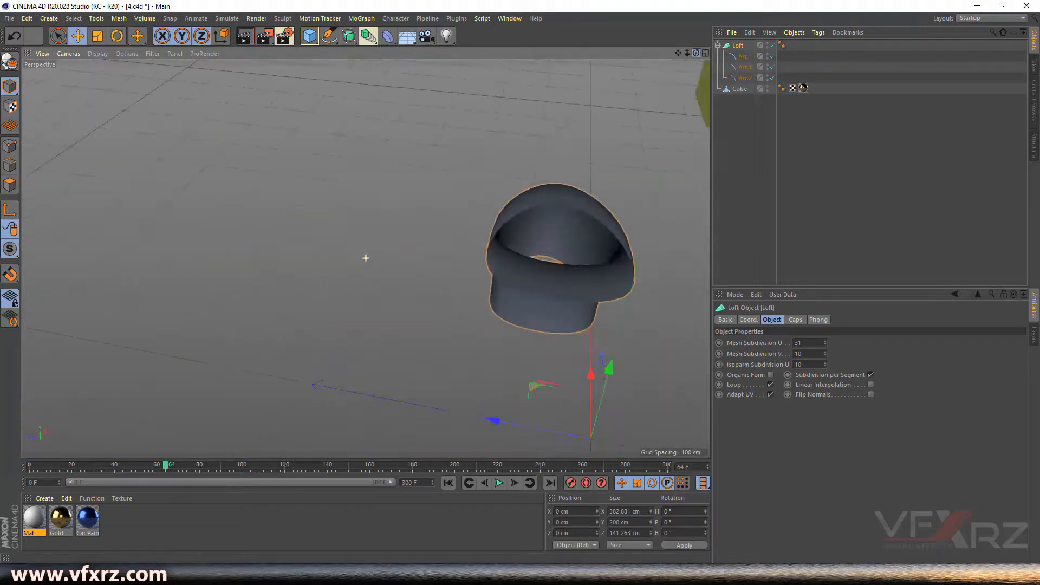
pyautogui.moveTo(696, 53); pyautogui.dragTo(647, 119)
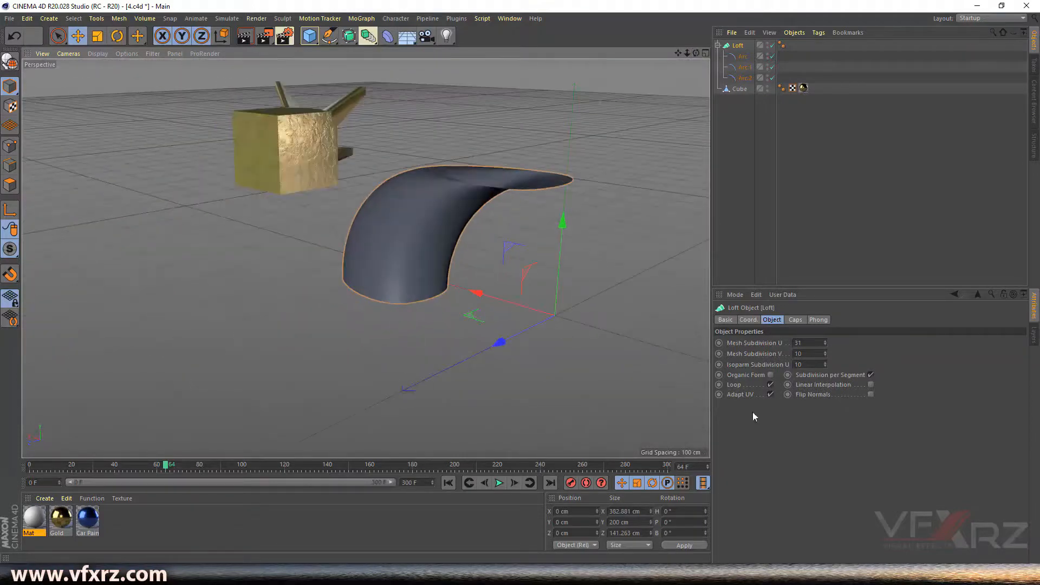
# - Disable the Loft's Loop option and view the open surface up close
pyautogui.click(770, 384)
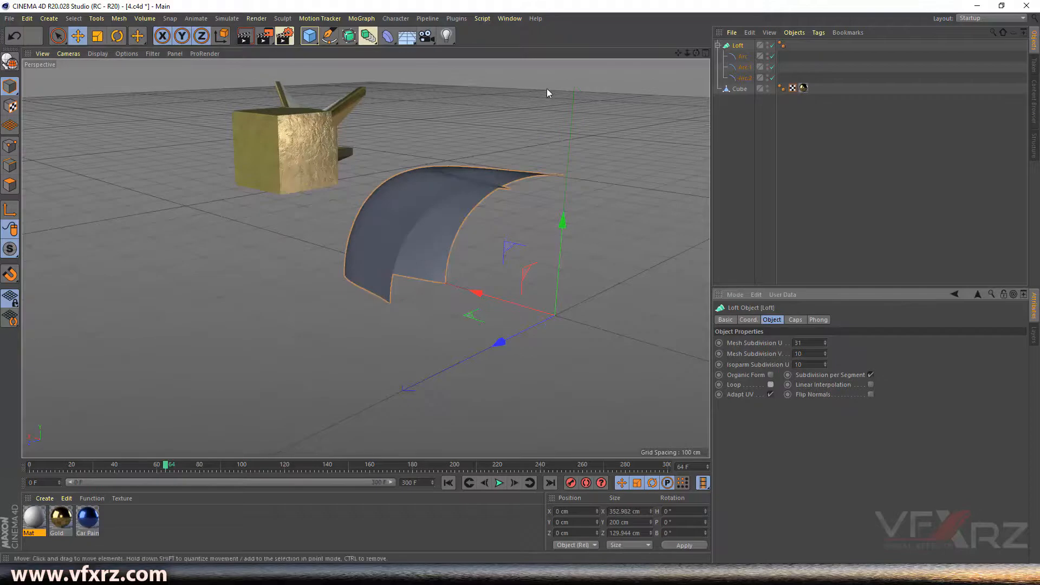
pyautogui.moveTo(696, 52); pyautogui.dragTo(294, 187)
pyautogui.keyDown('alt'); pyautogui.moveTo(320, 227); pyautogui.dragTo(558, 196, button='right'); pyautogui.keyUp('alt')
pyautogui.moveTo(695, 52); pyautogui.dragTo(365, 259)
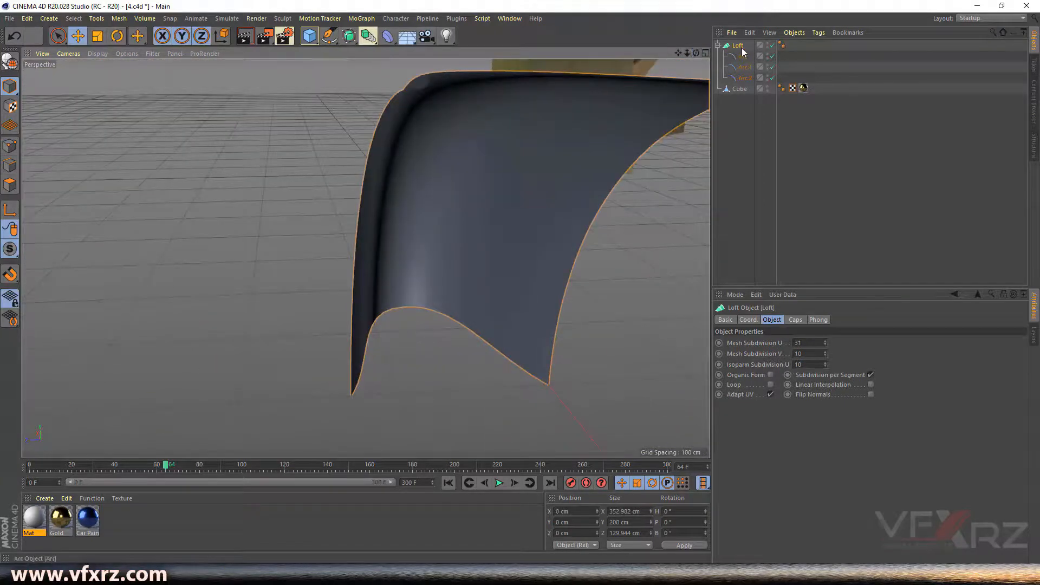
# - Delete the Loft with its arcs and add a Sweep generator
pyautogui.press('Delete')
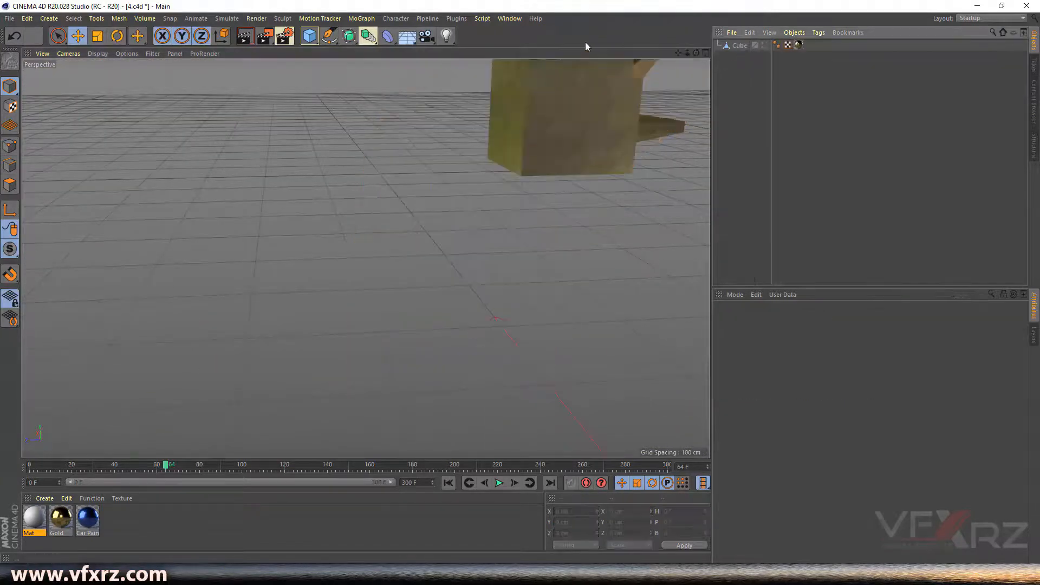
pyautogui.click(349, 36)
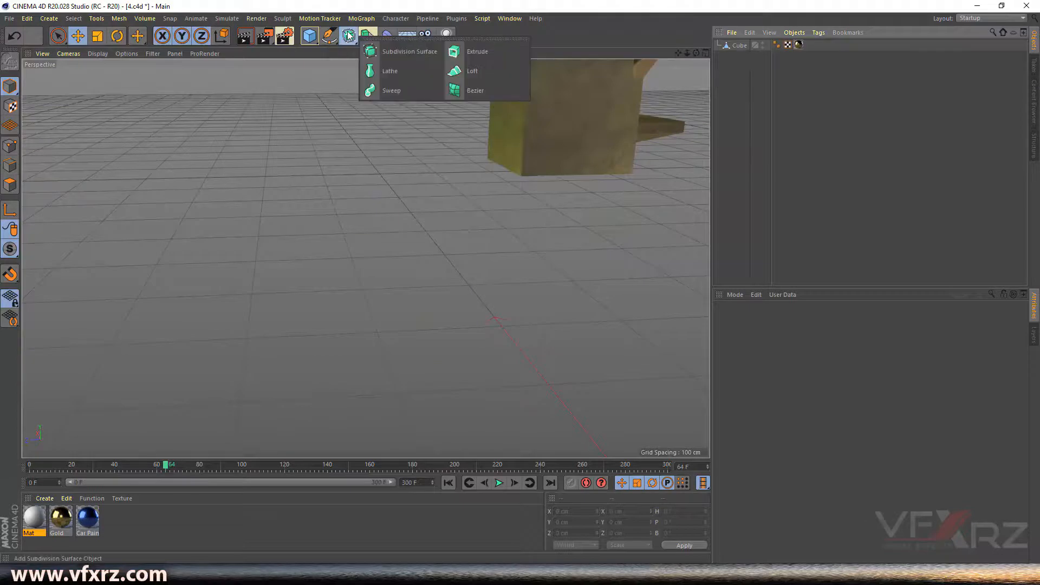
pyautogui.click(404, 92)
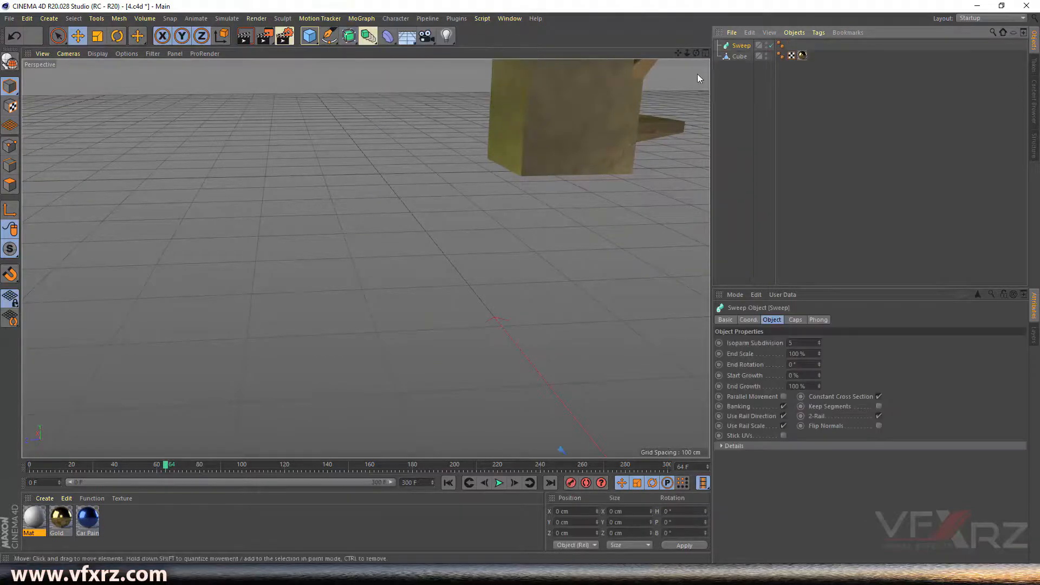
pyautogui.moveTo(691, 52)
pyautogui.mouseDown()
pyautogui.moveTo(700, 56)
pyautogui.moveTo(689, 45)
pyautogui.moveTo(681, 56)
pyautogui.mouseUp()
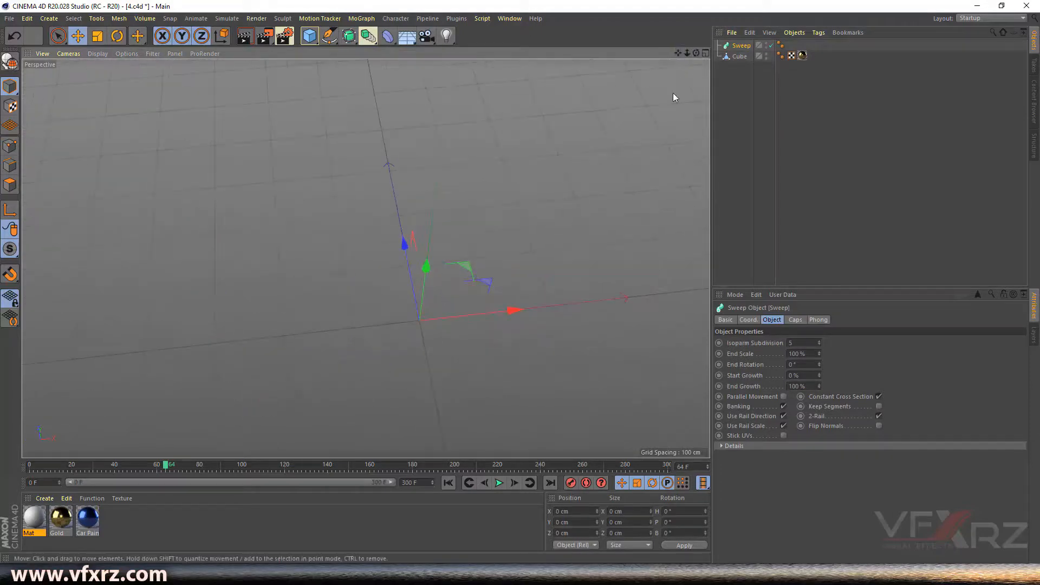
# - Draw a winding open Bezier spline with the Pen tool along the Z axis in the Top view
pyautogui.moveTo(695, 57); pyautogui.dragTo(365, 258)
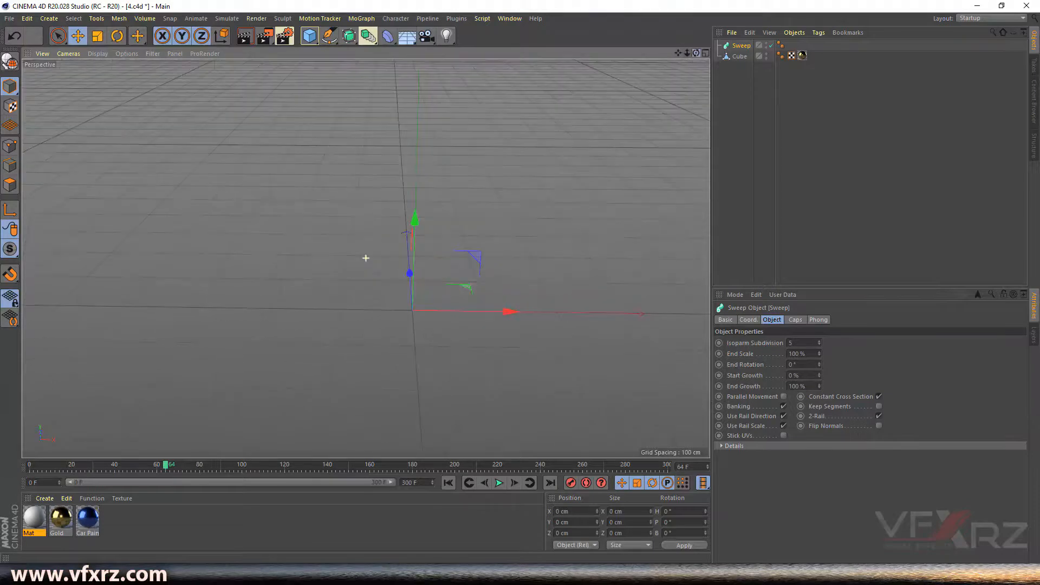
pyautogui.click(706, 53)
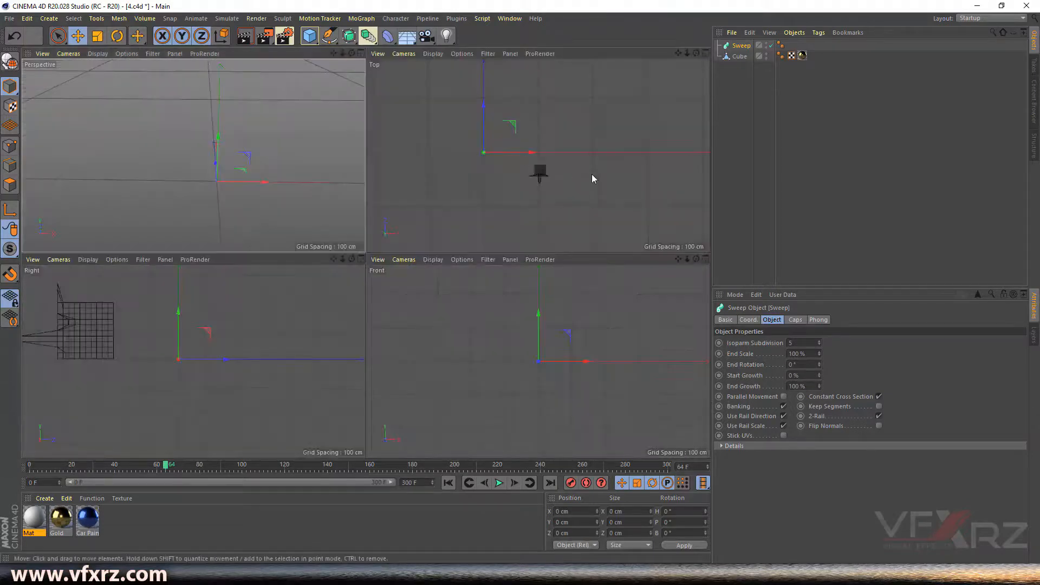
pyautogui.click(336, 39)
pyautogui.click(359, 54)
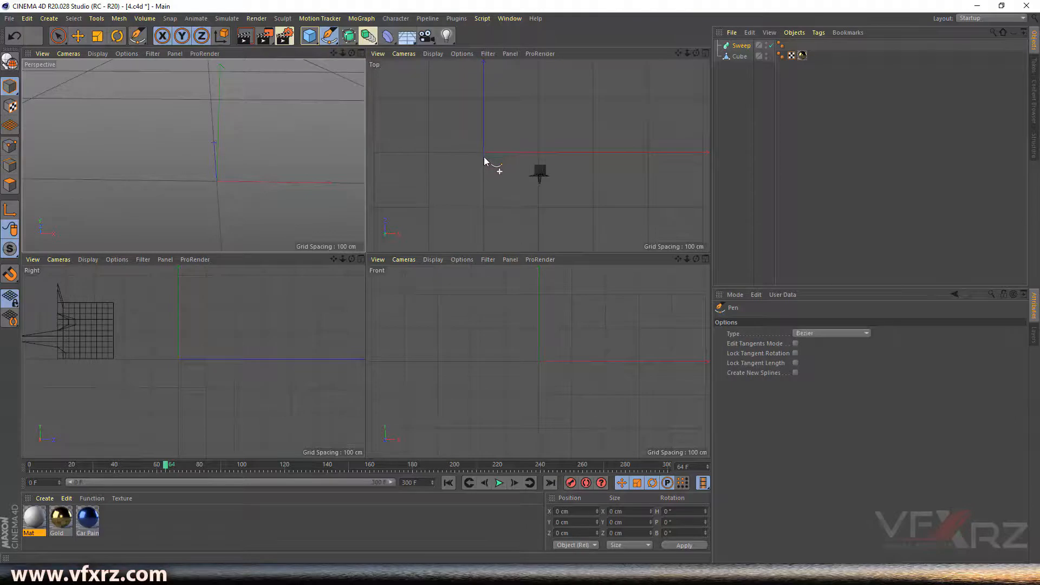
pyautogui.click(484, 156)
pyautogui.moveTo(494, 142); pyautogui.dragTo(485, 71)
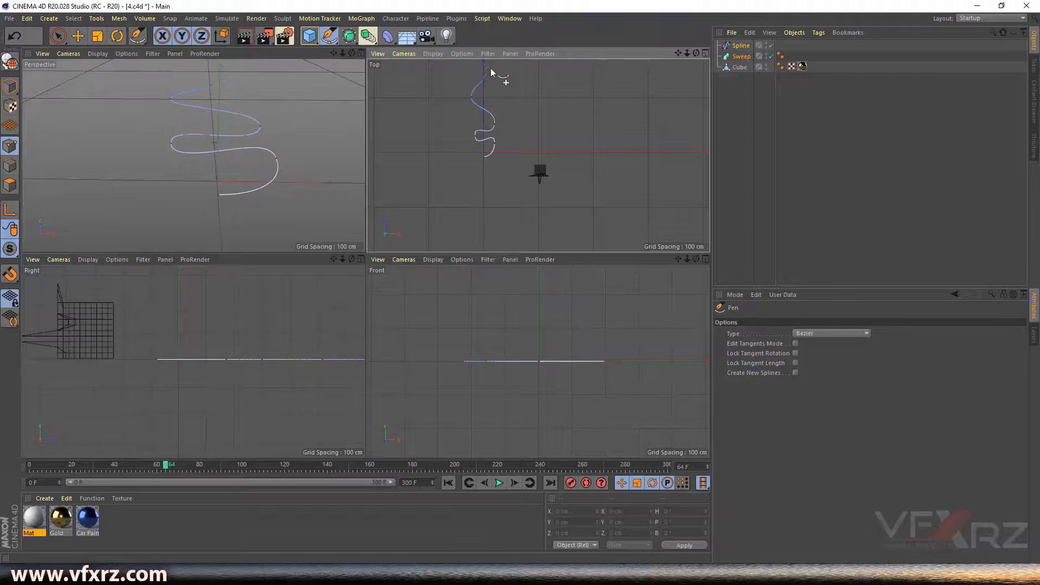
pyautogui.click(361, 54)
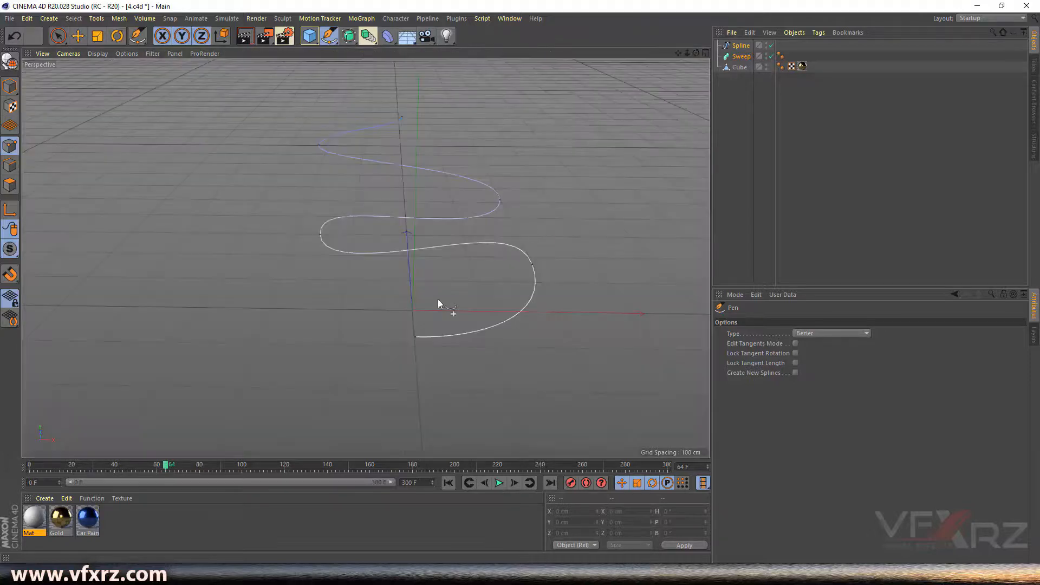
pyautogui.moveTo(696, 52); pyautogui.dragTo(703, 92)
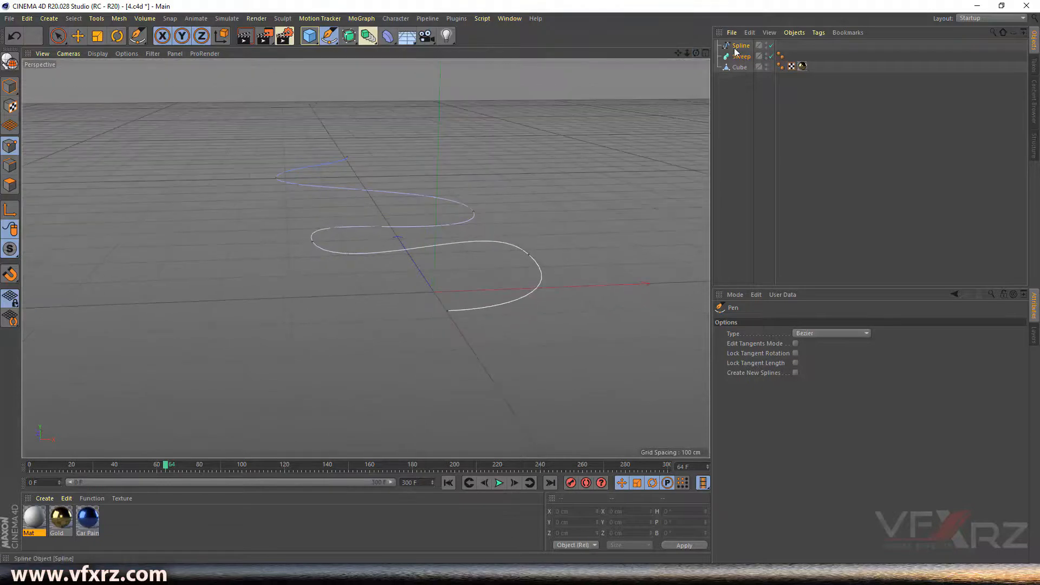
# - Make the winding spline a child of the Sweep generator and select the Sweep
pyautogui.click(741, 48)
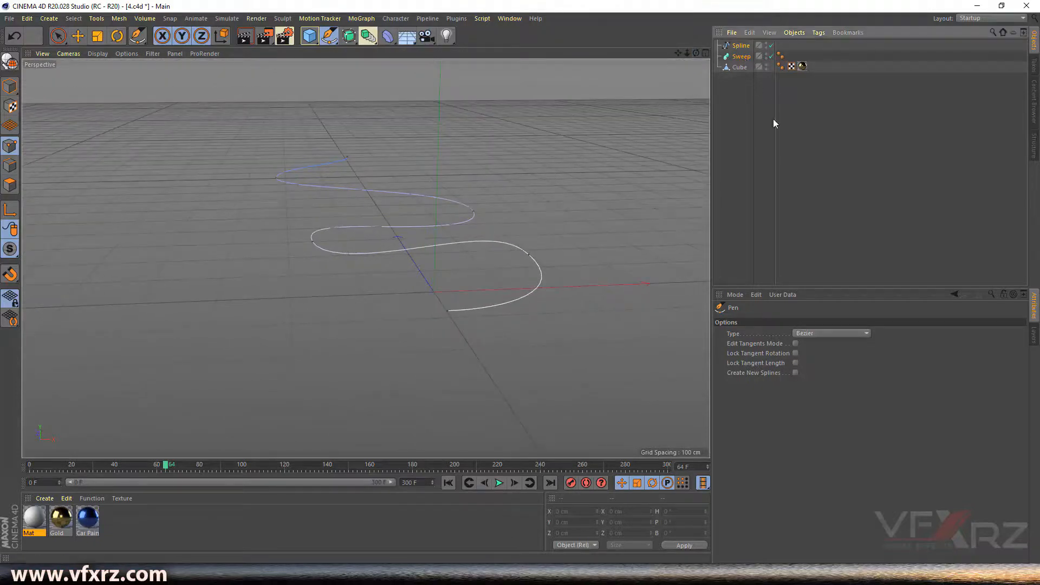
pyautogui.moveTo(744, 56); pyautogui.dragTo(747, 59)
pyautogui.click(741, 46)
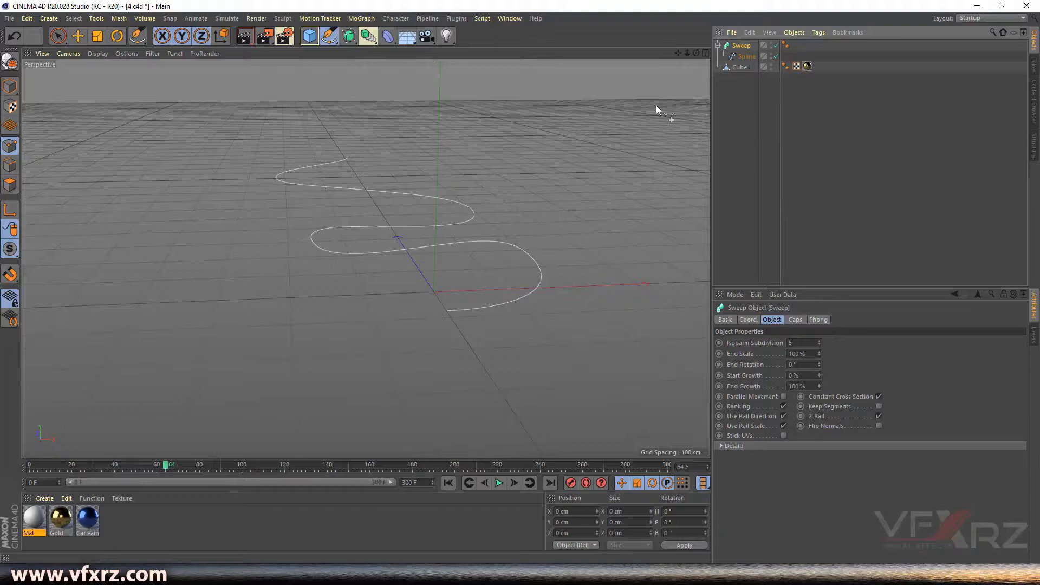
# - Add a Circle spline with a 10 cm radius and place it inside the Sweep above the winding spline
pyautogui.click(328, 36)
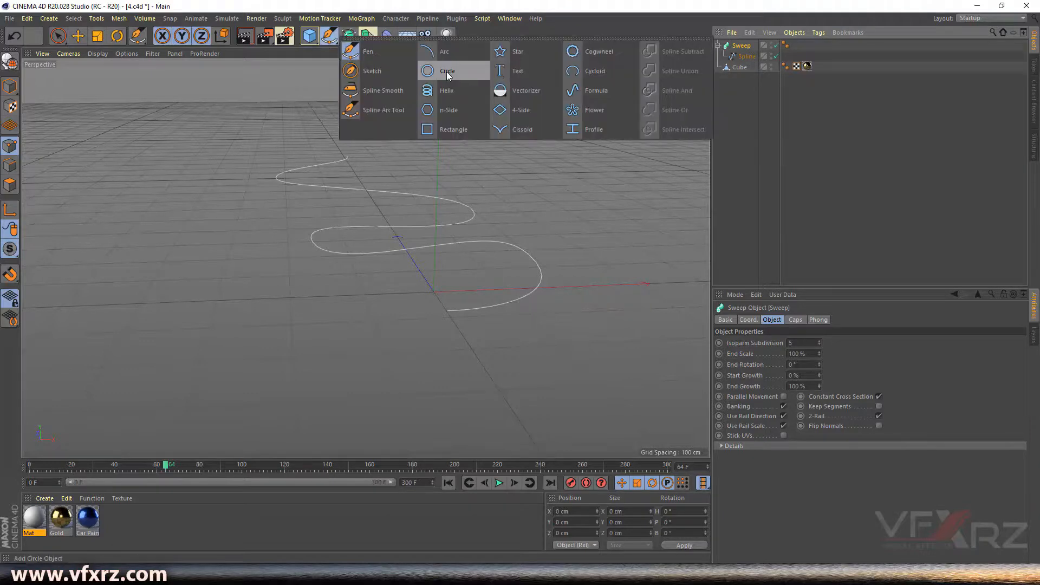
pyautogui.click(447, 71)
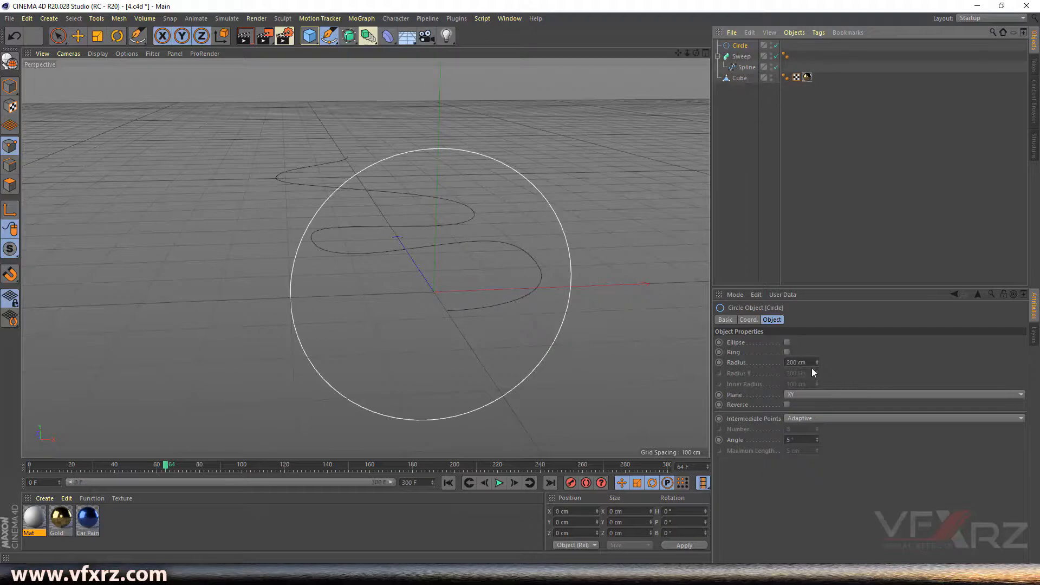
pyautogui.moveTo(817, 363); pyautogui.dragTo(817, 395)
pyautogui.moveTo(740, 45); pyautogui.dragTo(742, 57)
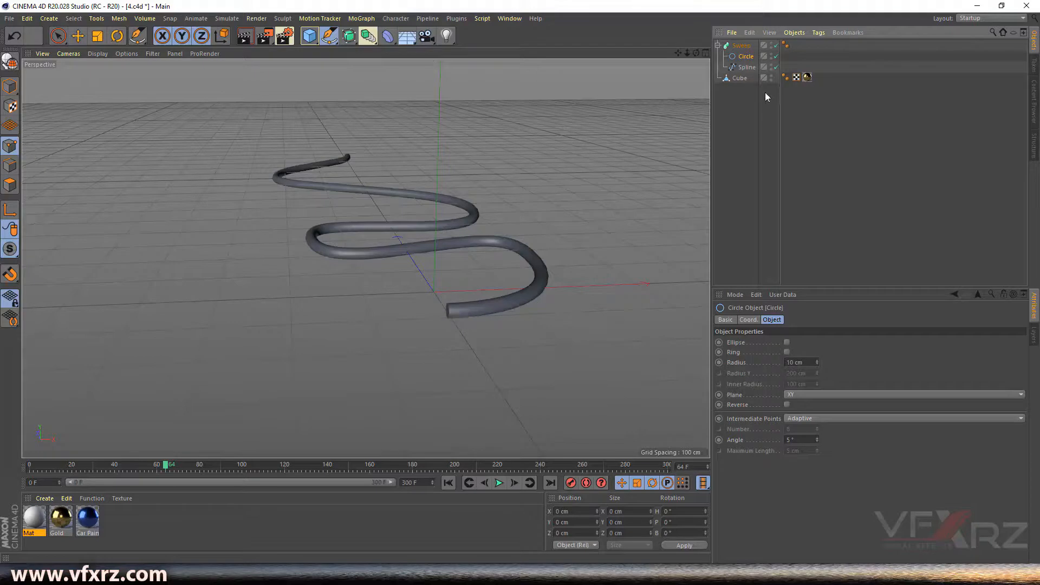
# - Try the winding spline above the Circle inside the Sweep and inspect the resulting shape from several angles
pyautogui.click(748, 69)
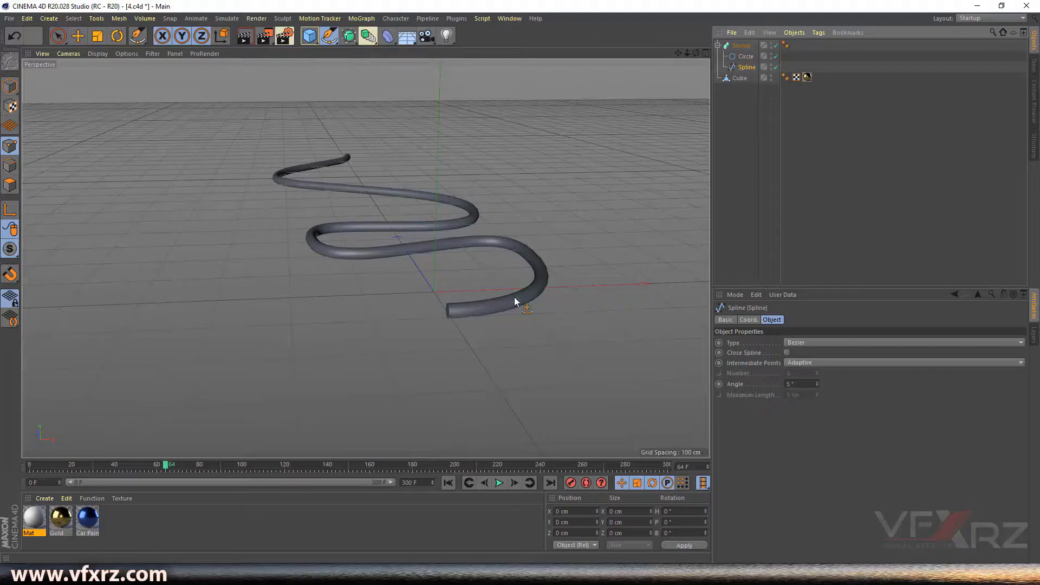
pyautogui.click(747, 57)
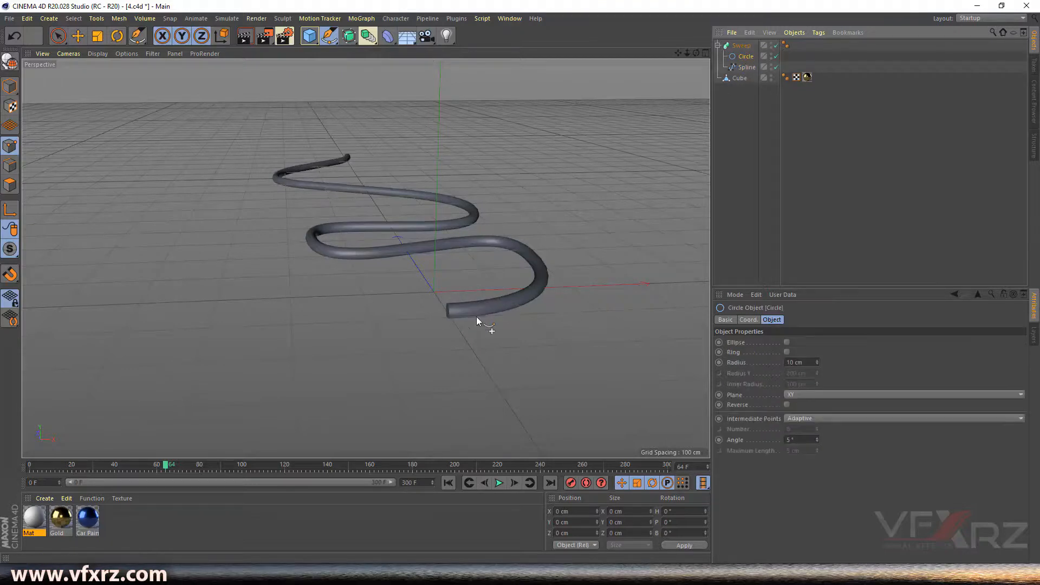
pyautogui.click(746, 67)
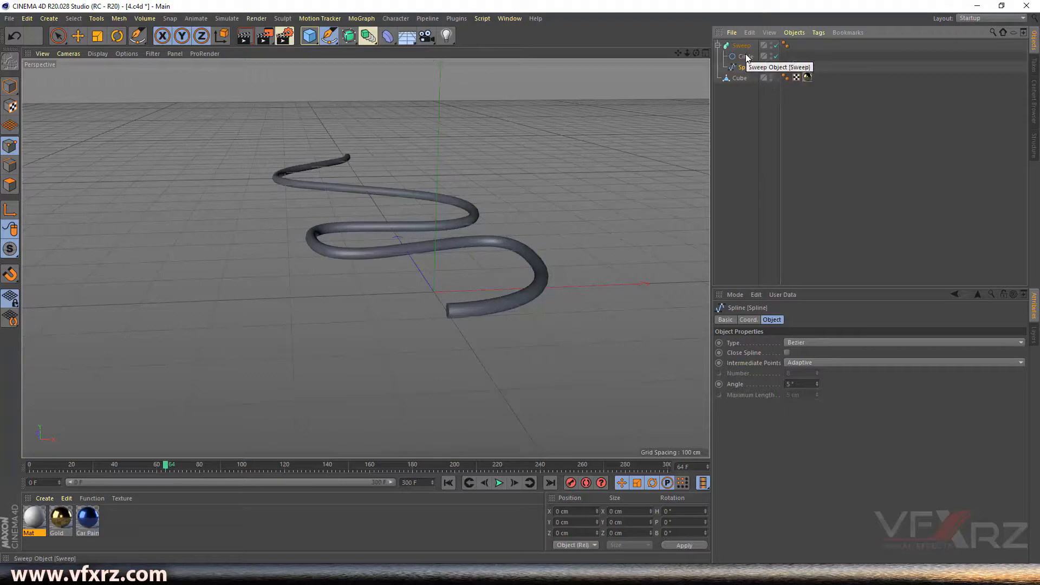
pyautogui.moveTo(748, 66); pyautogui.dragTo(747, 53)
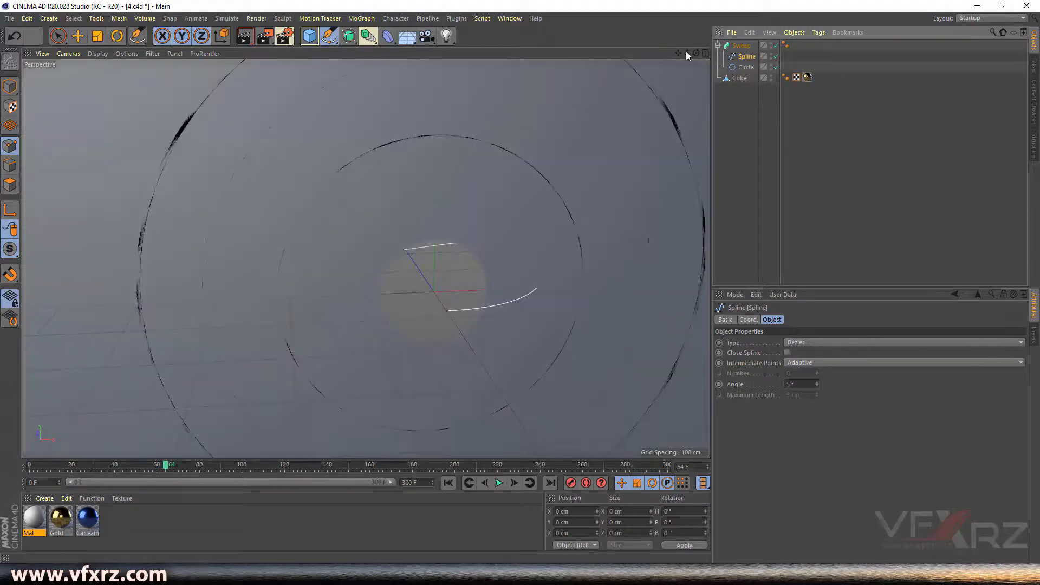
pyautogui.scroll(-6, 366, 259)
pyautogui.moveTo(696, 53); pyautogui.dragTo(821, 40)
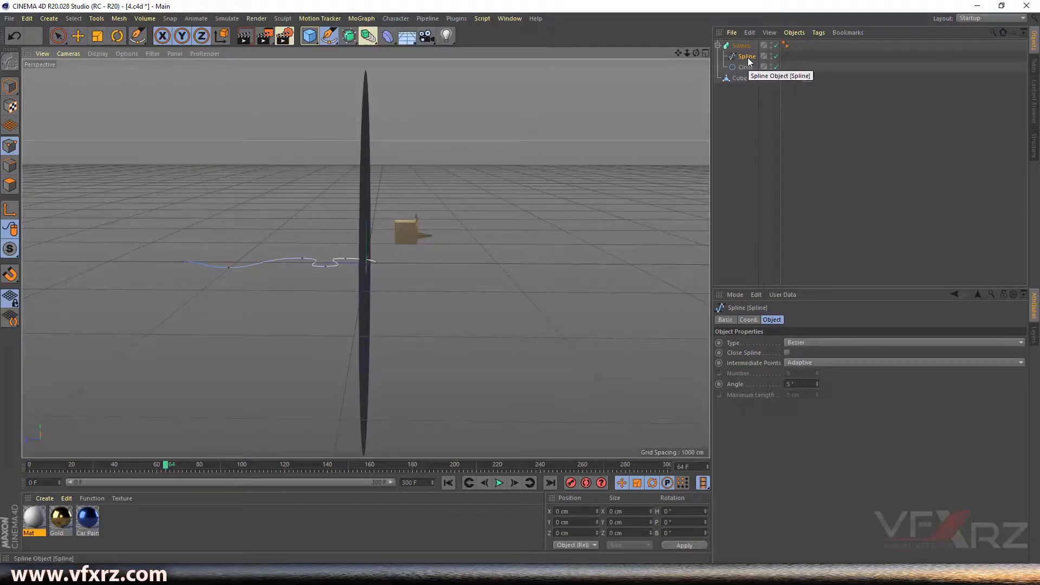
pyautogui.moveTo(696, 53); pyautogui.dragTo(548, 78)
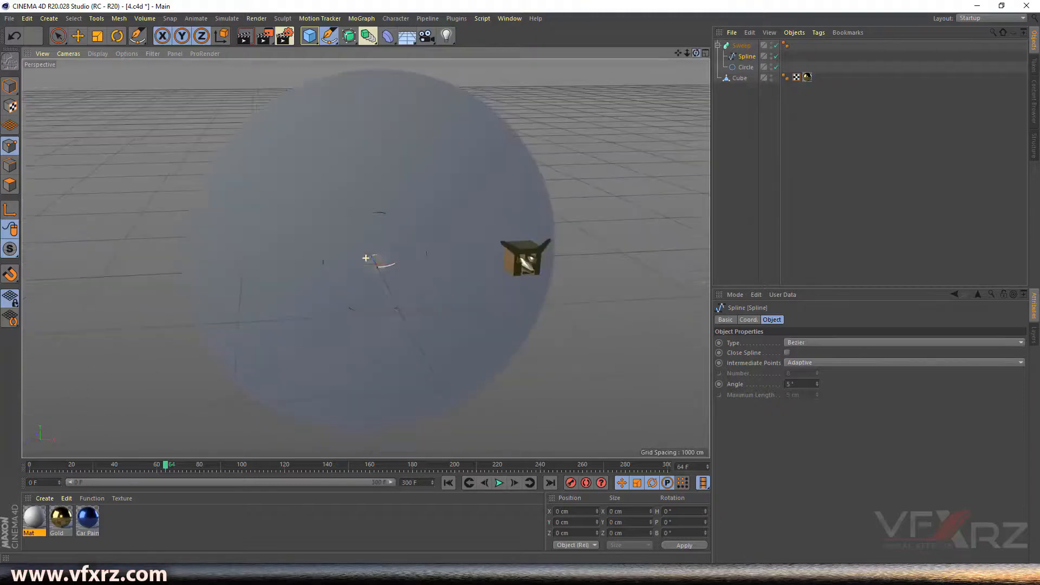
# - Restore the Circle above the winding spline inside the Sweep
pyautogui.moveTo(750, 69); pyautogui.dragTo(750, 52)
pyautogui.scroll(2, 373, 248)
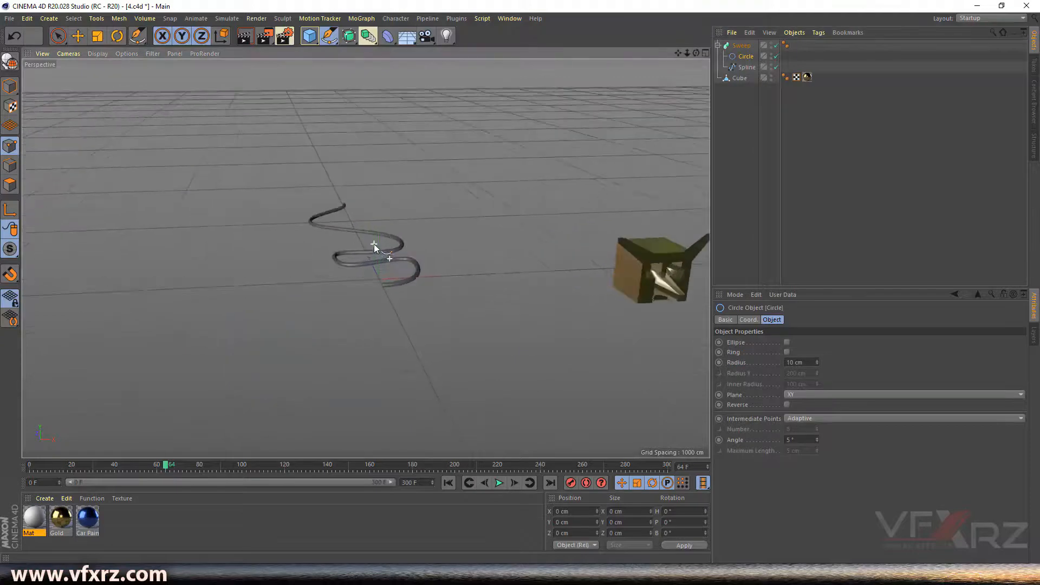
pyautogui.scroll(5, 374, 248)
# - Try the Sweep's End Scale at 3% and at 289%
pyautogui.click(750, 48)
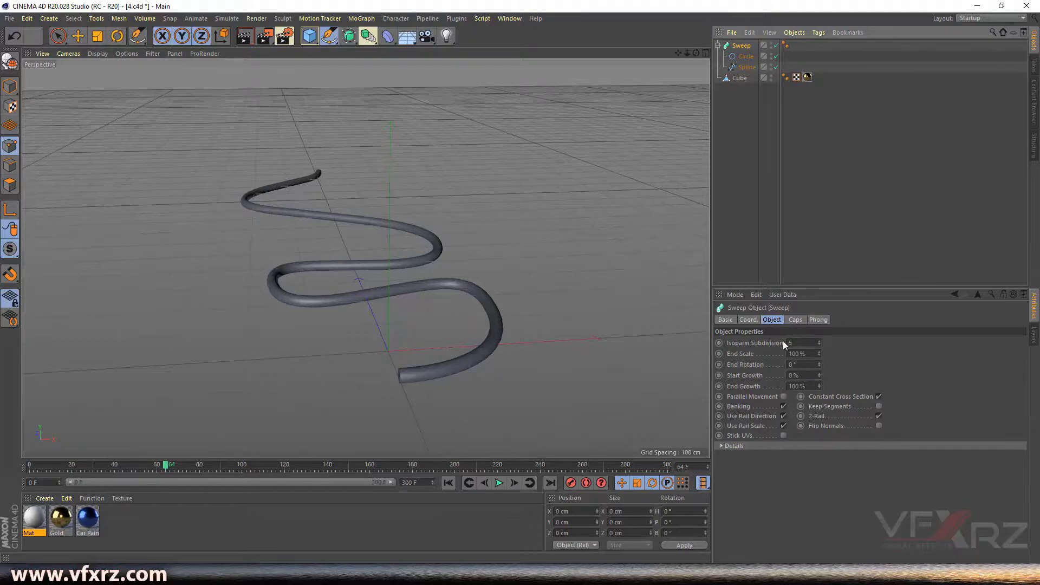
pyautogui.moveTo(821, 356); pyautogui.dragTo(821, 401)
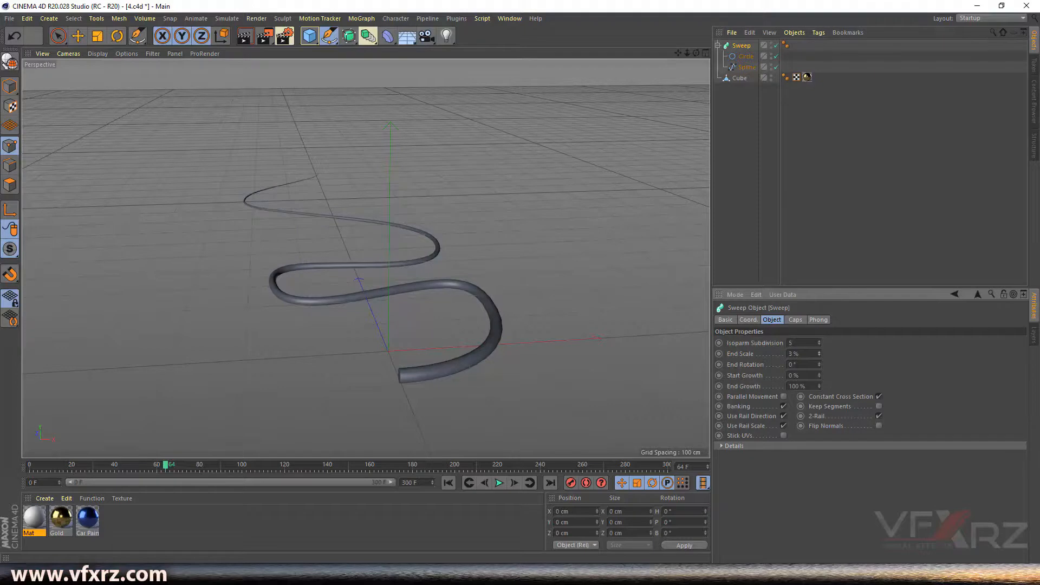
pyautogui.moveTo(820, 354); pyautogui.dragTo(820, 306)
pyautogui.moveTo(819, 354); pyautogui.dragTo(819, 292)
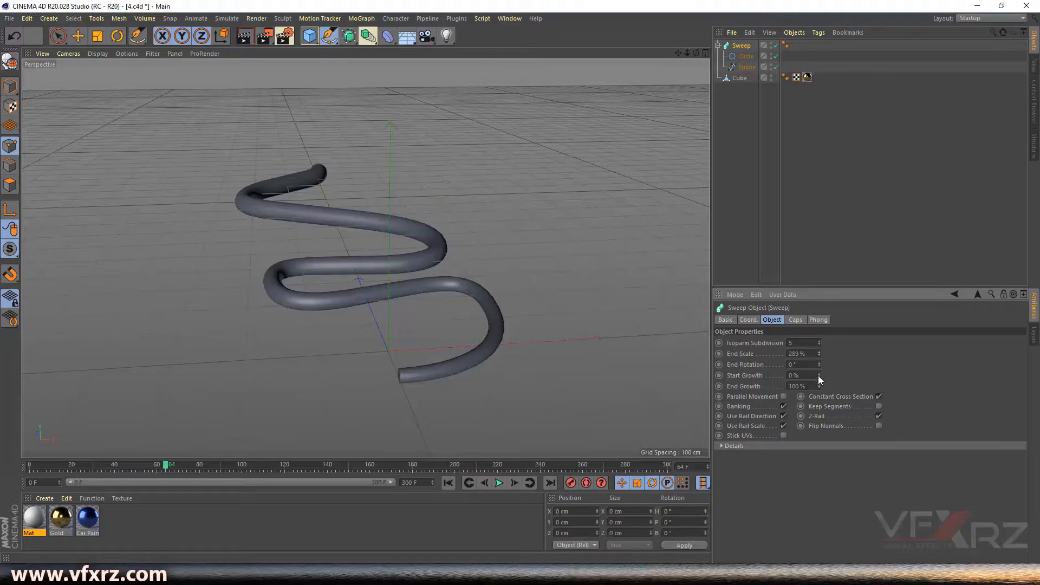
# - Try the Sweep's Start Growth and End Growth, and set its End Scale to 0%
pyautogui.moveTo(820, 375)
pyautogui.mouseDown()
pyautogui.moveTo(819, 339)
pyautogui.moveTo(822, 433)
pyautogui.moveTo(822, 395)
pyautogui.mouseUp()
pyautogui.moveTo(821, 356); pyautogui.dragTo(820, 395)
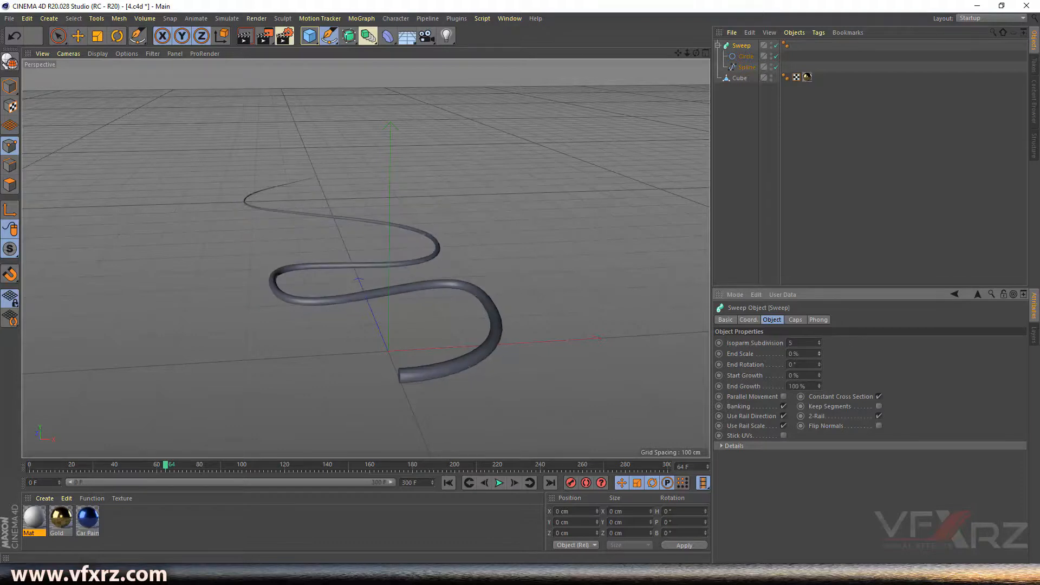
pyautogui.moveTo(697, 53); pyautogui.dragTo(710, 2)
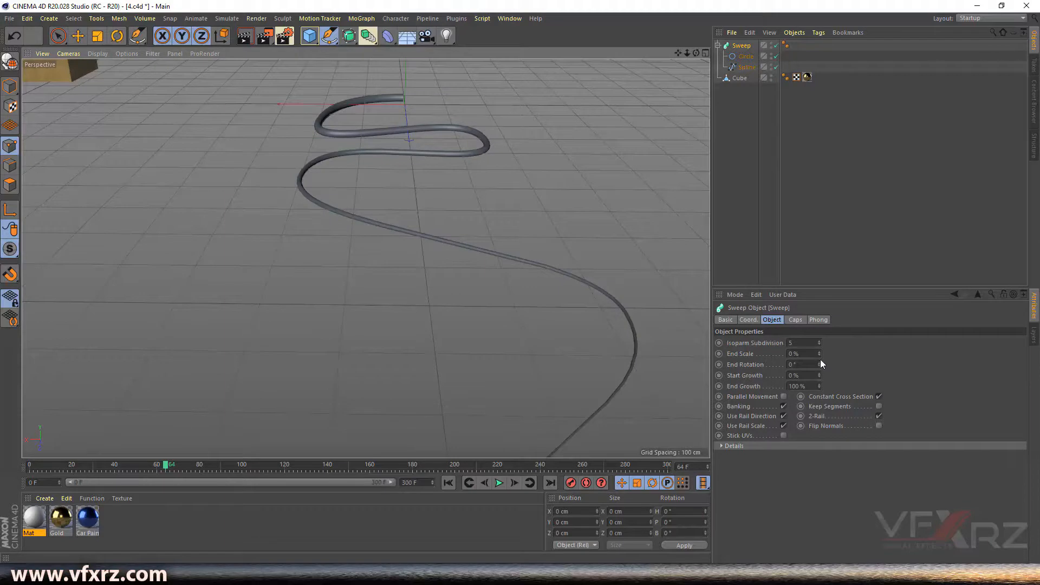
pyautogui.moveTo(820, 387)
pyautogui.mouseDown()
pyautogui.moveTo(820, 415)
pyautogui.moveTo(820, 387)
pyautogui.mouseUp()
pyautogui.moveTo(688, 53); pyautogui.dragTo(660, 53)
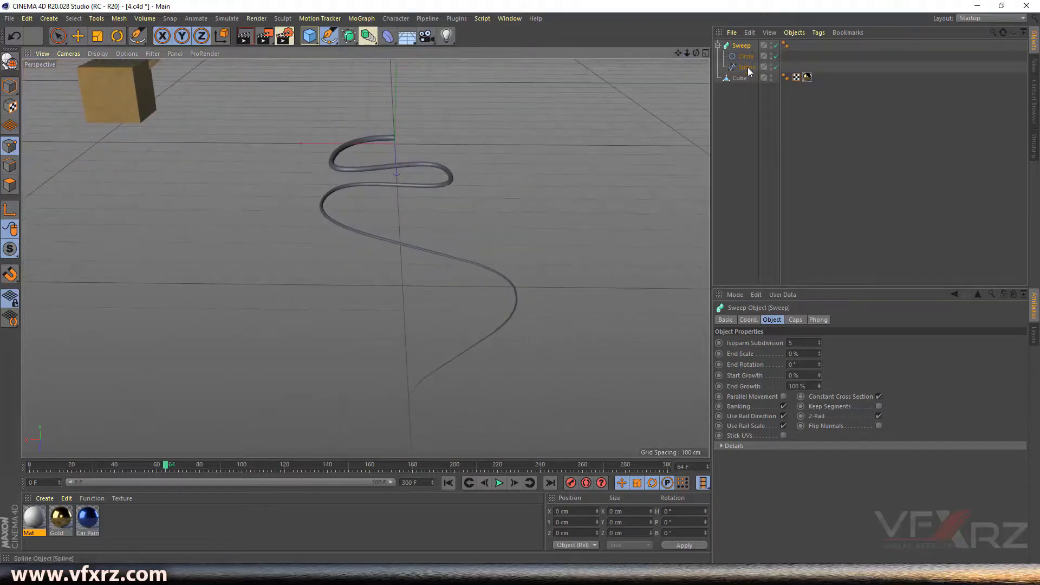
# - Move the winding spline out of the Sweep to the root level of the object hierarchy
pyautogui.moveTo(746, 68); pyautogui.dragTo(744, 99)
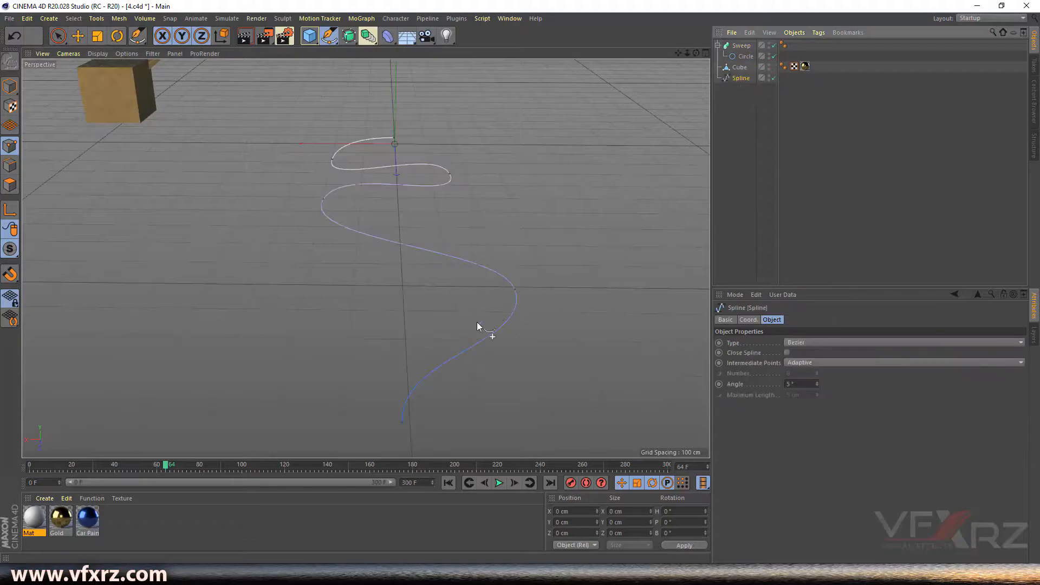
pyautogui.moveTo(678, 53); pyautogui.dragTo(687, 16)
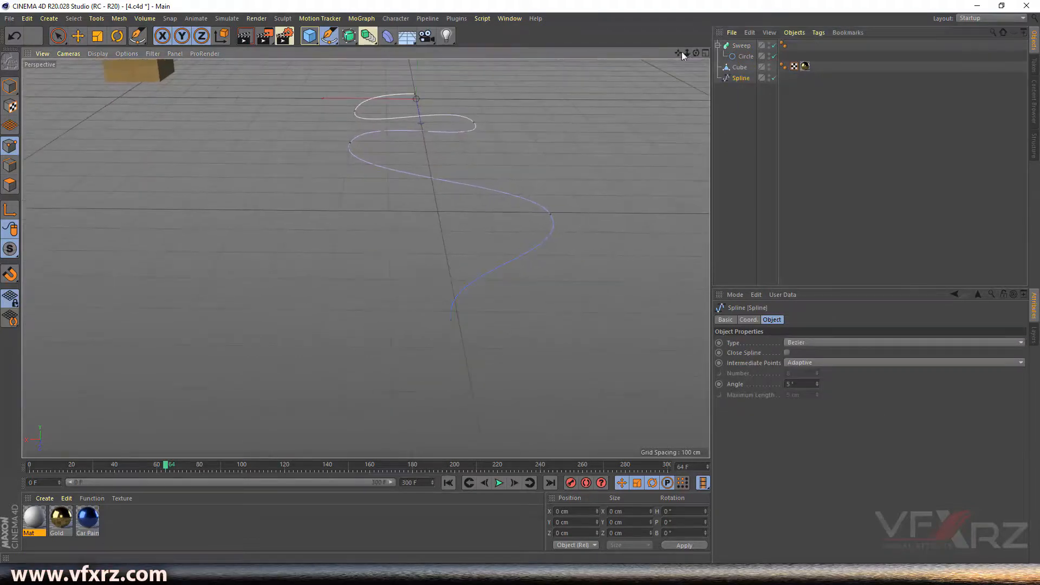
# - Try the Sketch spline tool in the Top view beside the winding spline
pyautogui.click(705, 53)
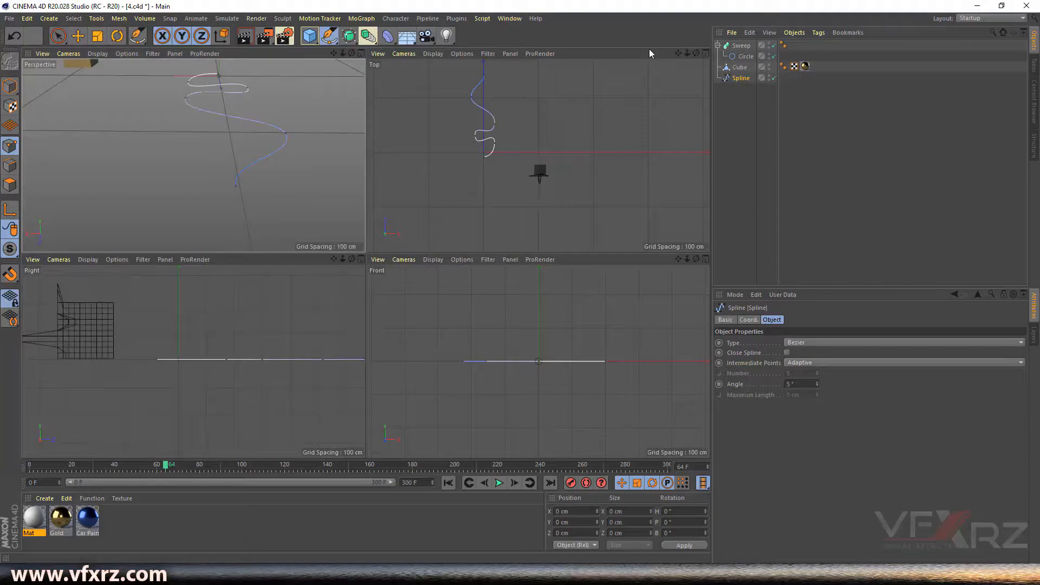
pyautogui.moveTo(678, 52); pyautogui.dragTo(739, 87)
pyautogui.scroll(5, 544, 137)
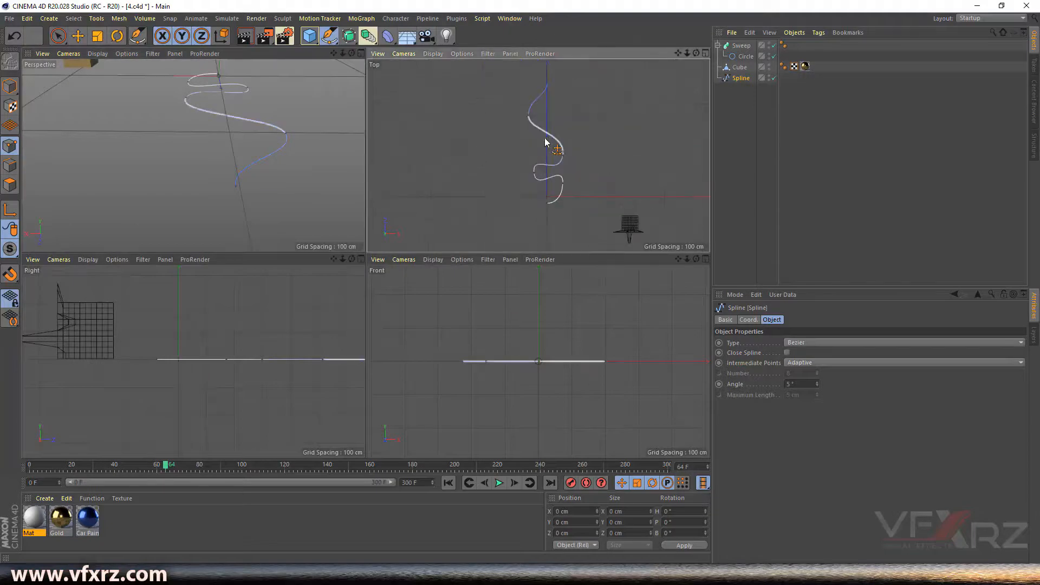
pyautogui.click(328, 36)
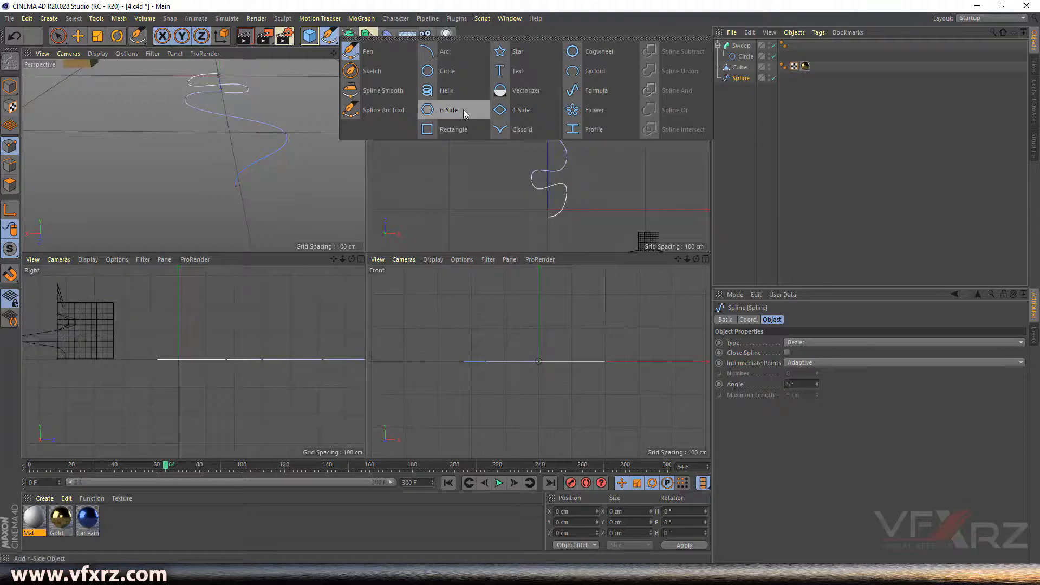
pyautogui.click(382, 72)
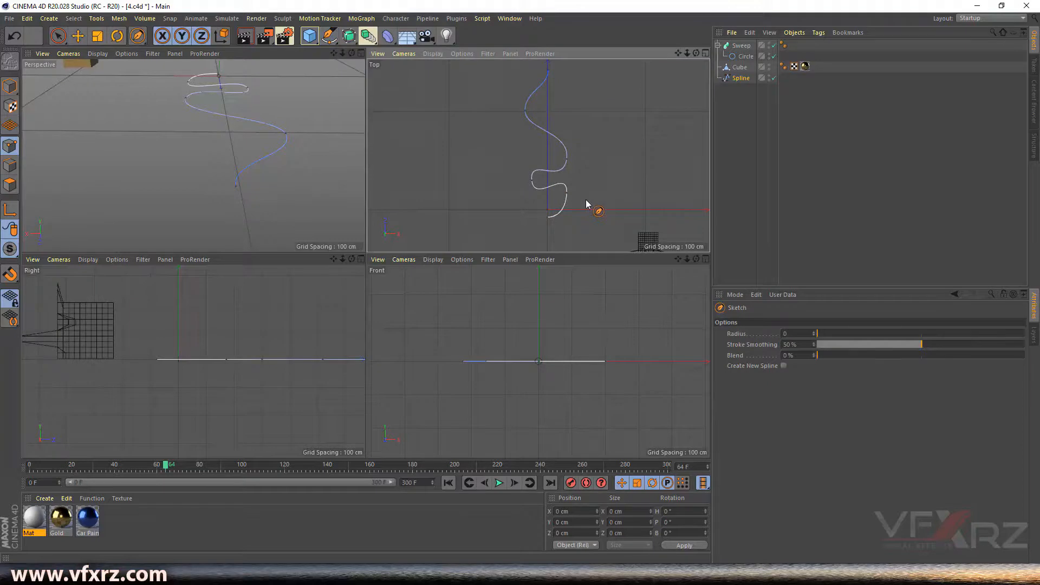
# - Distort the winding spline in the Top view using Spline Smooth with Smooth off, Pull on at 100% and Spiral on at 50%
pyautogui.click(329, 36)
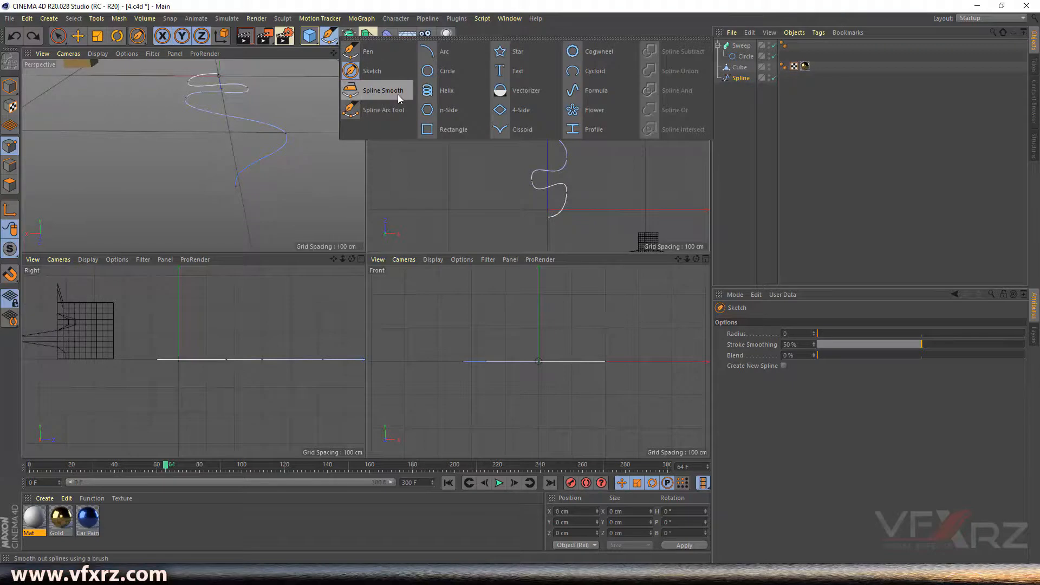
pyautogui.click(398, 96)
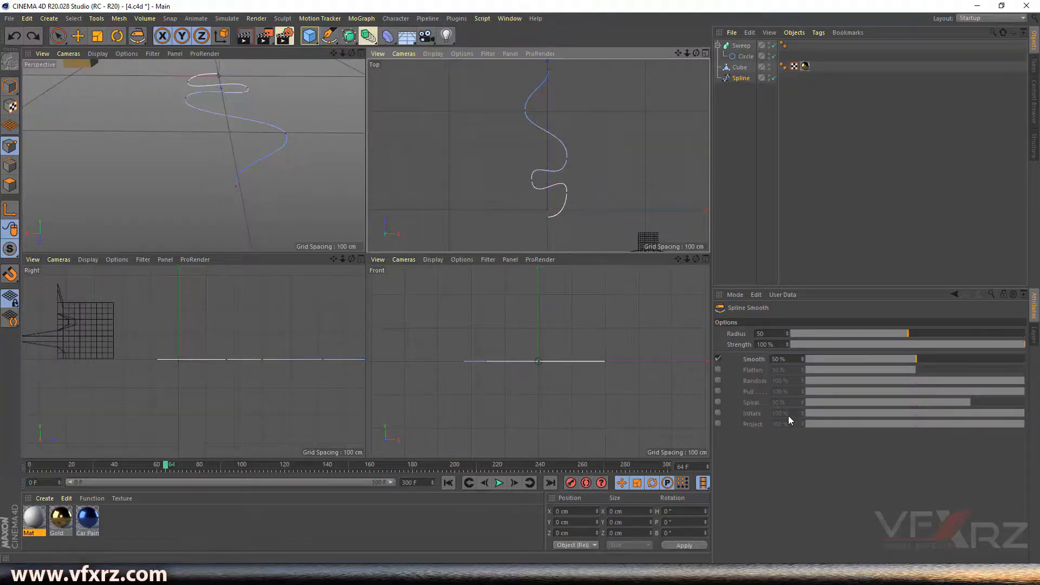
pyautogui.click(717, 359)
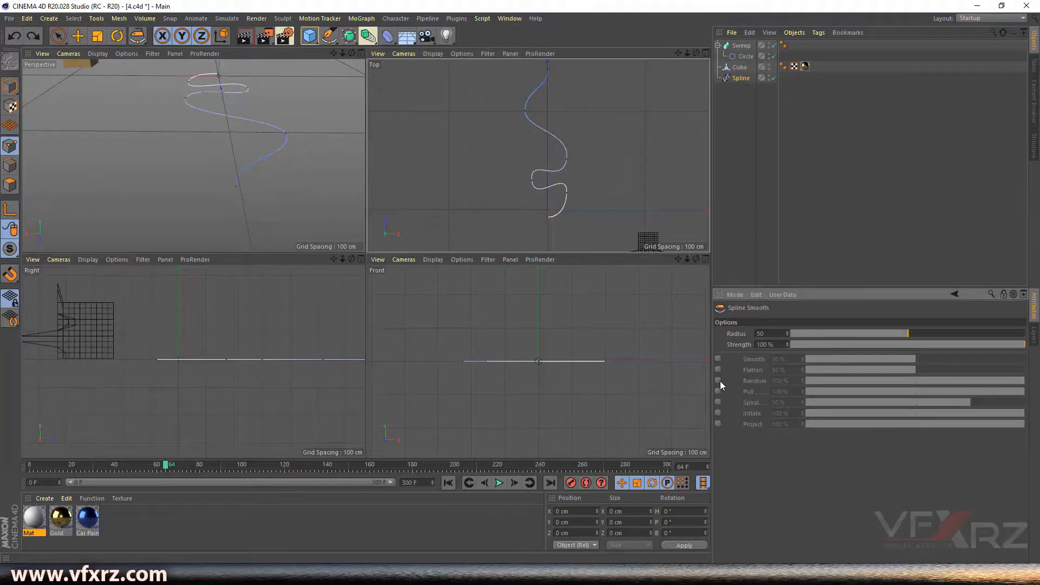
pyautogui.click(717, 391)
pyautogui.click(718, 403)
pyautogui.moveTo(576, 163)
pyautogui.mouseDown()
pyautogui.moveTo(541, 179)
pyautogui.moveTo(580, 147)
pyautogui.moveTo(547, 135)
pyautogui.moveTo(584, 219)
pyautogui.moveTo(557, 176)
pyautogui.moveTo(574, 97)
pyautogui.moveTo(499, 168)
pyautogui.moveTo(563, 185)
pyautogui.moveTo(558, 206)
pyautogui.moveTo(498, 152)
pyautogui.moveTo(436, 143)
pyautogui.moveTo(499, 125)
pyautogui.moveTo(488, 168)
pyautogui.moveTo(472, 162)
pyautogui.moveTo(532, 206)
pyautogui.moveTo(622, 230)
pyautogui.moveTo(533, 225)
pyautogui.moveTo(621, 202)
pyautogui.moveTo(494, 144)
pyautogui.moveTo(406, 216)
pyautogui.moveTo(525, 167)
pyautogui.moveTo(480, 126)
pyautogui.moveTo(465, 163)
pyautogui.moveTo(471, 184)
pyautogui.moveTo(536, 187)
pyautogui.moveTo(509, 213)
pyautogui.moveTo(577, 173)
pyautogui.mouseUp()
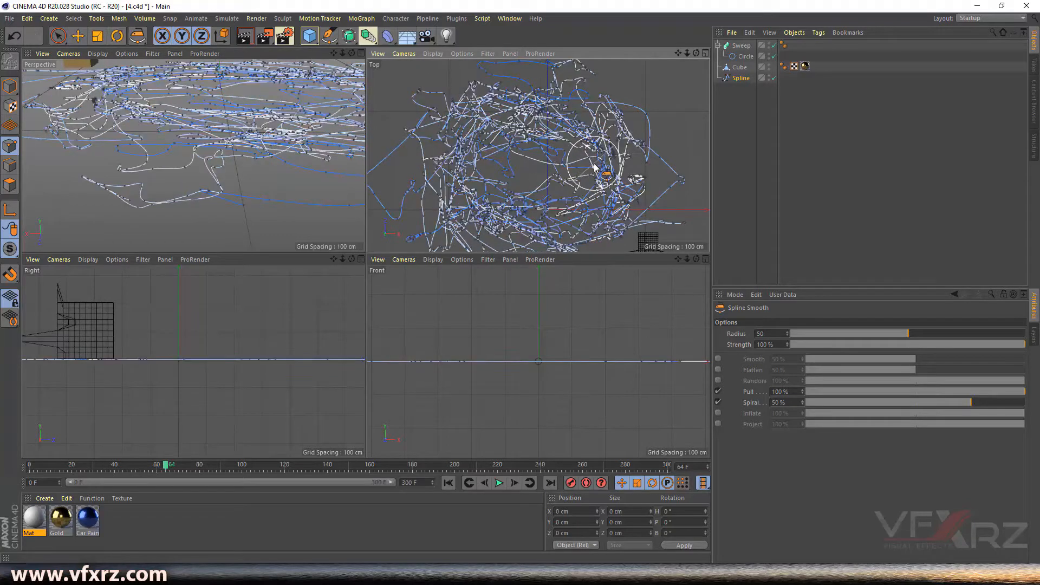
pyautogui.click(360, 54)
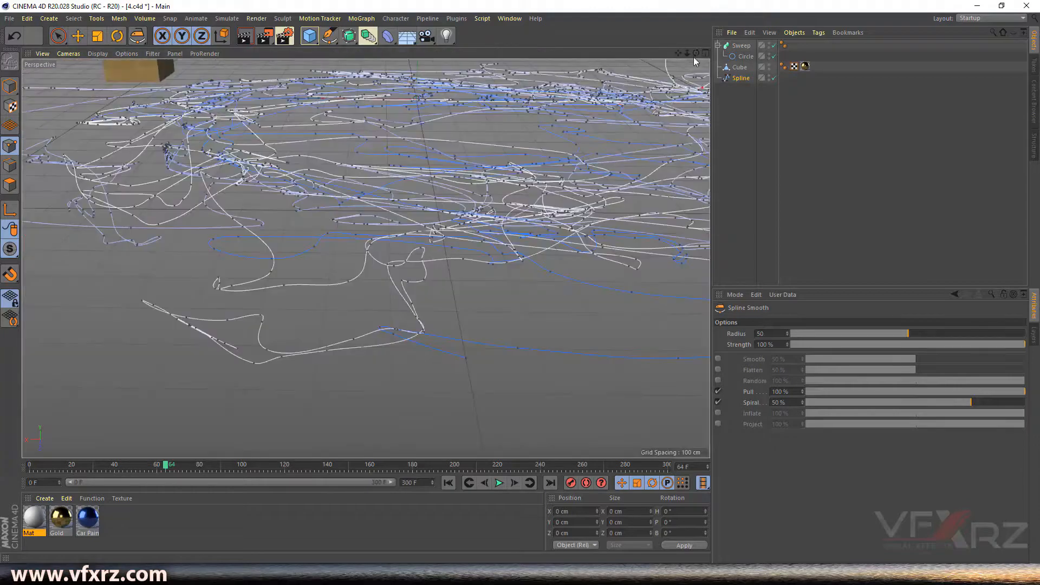
# - Nest the winding spline back inside the Sweep, ordered below the Circle profile
pyautogui.moveTo(687, 54); pyautogui.dragTo(637, 53)
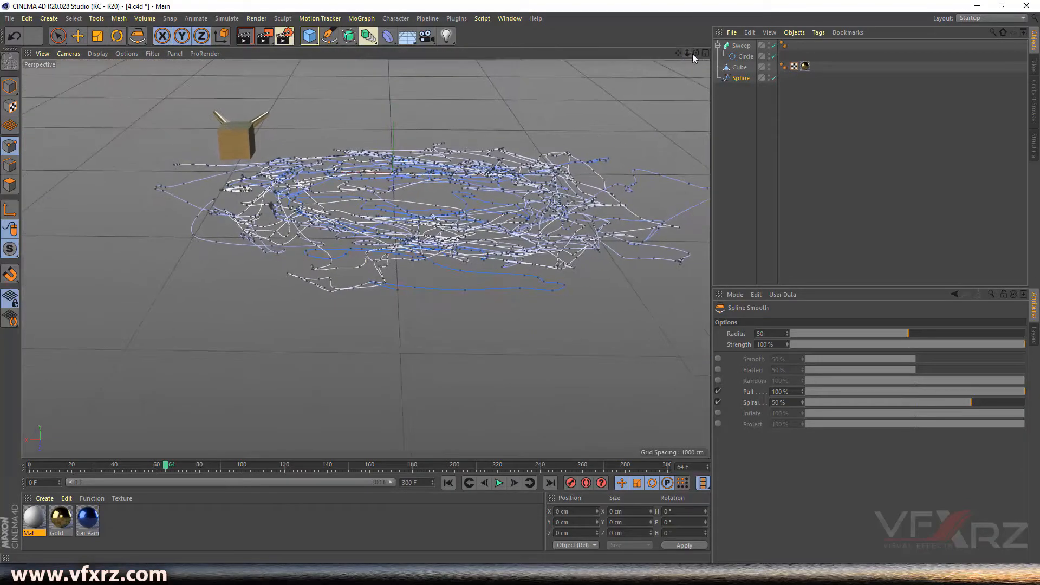
pyautogui.moveTo(741, 78); pyautogui.dragTo(748, 49)
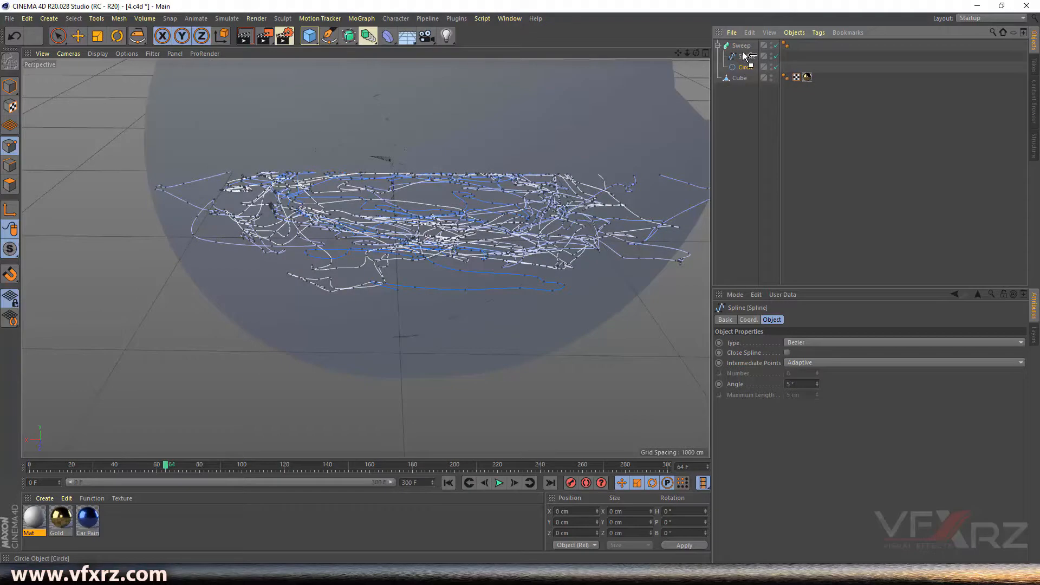
pyautogui.moveTo(745, 54)
pyautogui.mouseDown()
pyautogui.moveTo(707, 55)
pyautogui.moveTo(742, 70)
pyautogui.moveTo(688, 75)
pyautogui.moveTo(672, 65)
pyautogui.moveTo(663, 78)
pyautogui.moveTo(696, 54)
pyautogui.moveTo(712, 57)
pyautogui.moveTo(694, 46)
pyautogui.moveTo(691, 24)
pyautogui.moveTo(675, 57)
pyautogui.moveTo(697, 56)
pyautogui.moveTo(704, 81)
pyautogui.mouseUp()
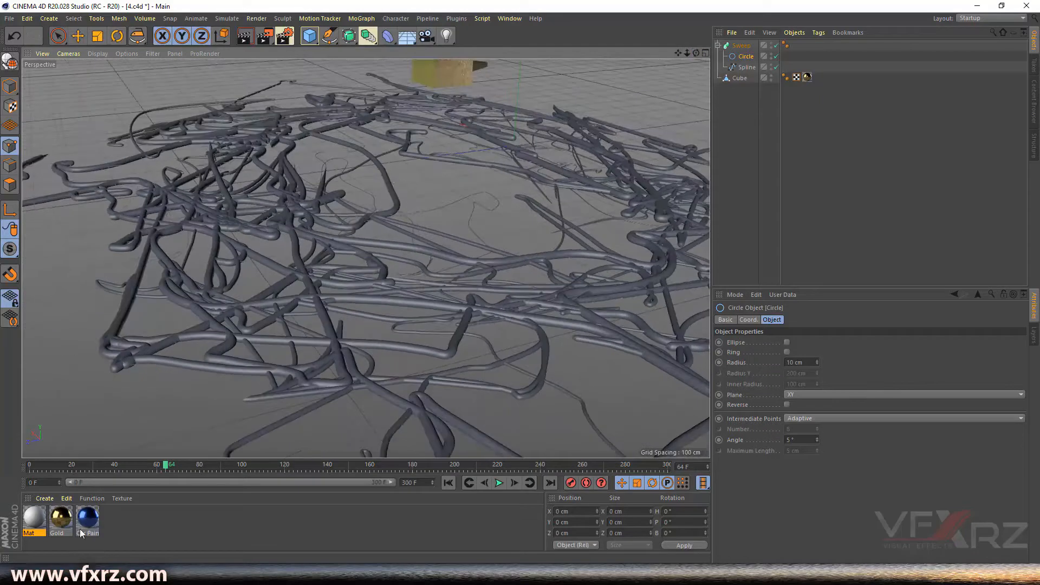
# - Apply the blue Car Paint material to the Sweep and try its End Growth at 60% and 97%
pyautogui.moveTo(742, 48)
pyautogui.mouseDown()
pyautogui.moveTo(706, 58)
pyautogui.moveTo(590, 53)
pyautogui.moveTo(583, 17)
pyautogui.moveTo(603, 1)
pyautogui.moveTo(671, 23)
pyautogui.mouseUp()
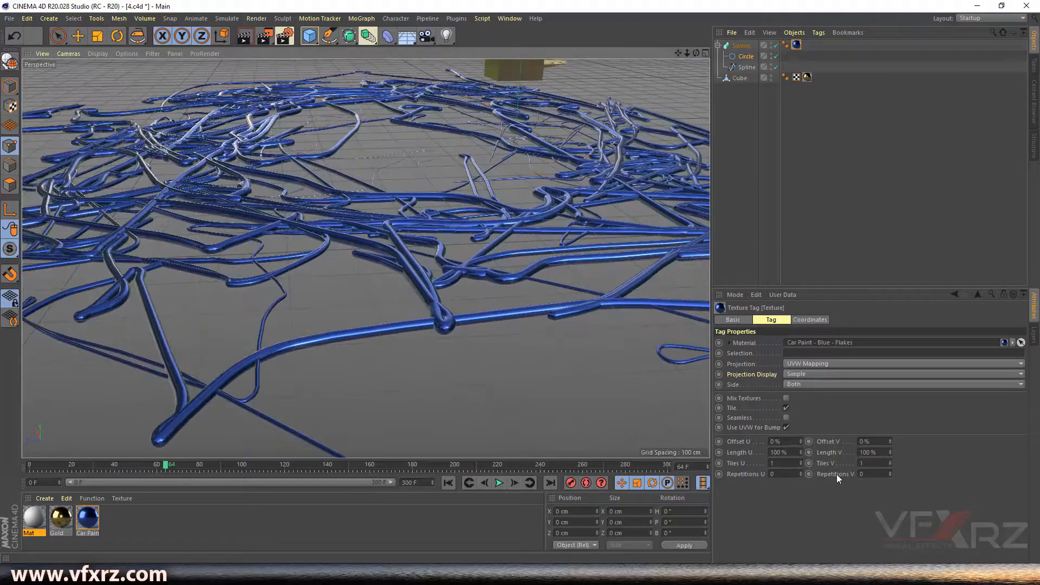
pyautogui.click(741, 45)
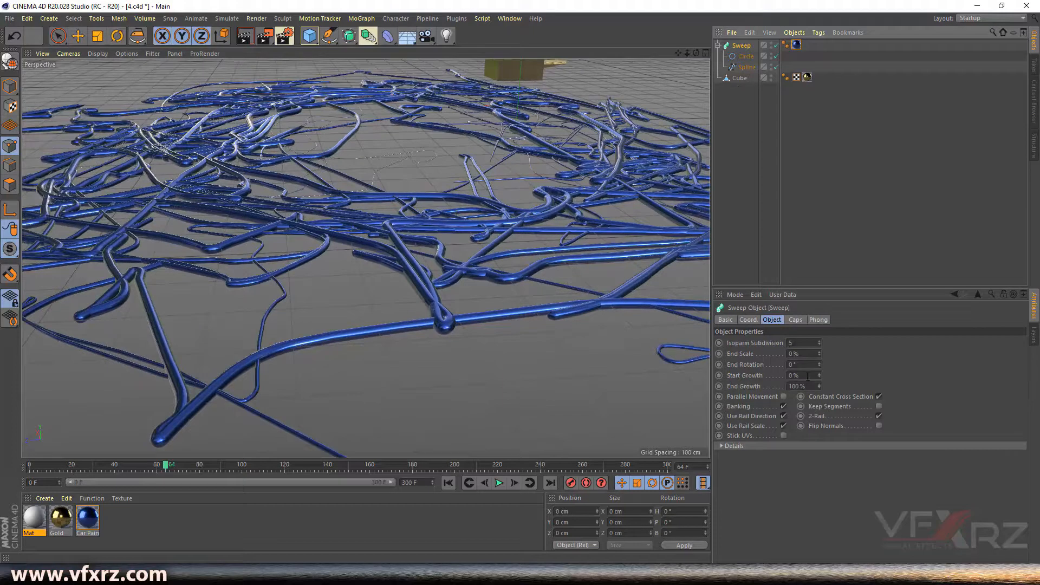
pyautogui.moveTo(819, 386); pyautogui.dragTo(819, 386)
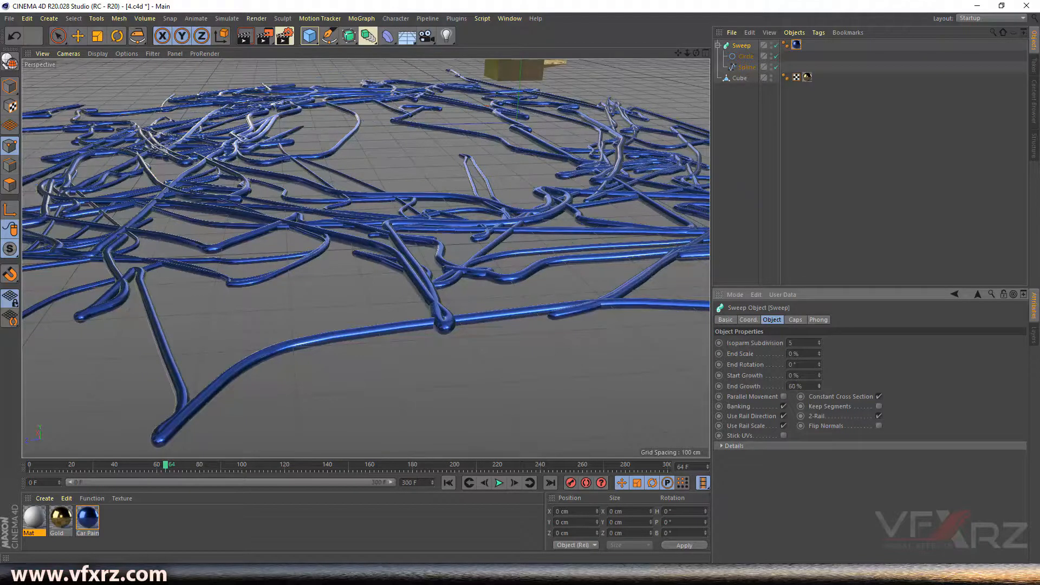
pyautogui.moveTo(819, 386)
pyautogui.mouseDown()
pyautogui.moveTo(819, 431)
pyautogui.moveTo(819, 401)
pyautogui.mouseUp()
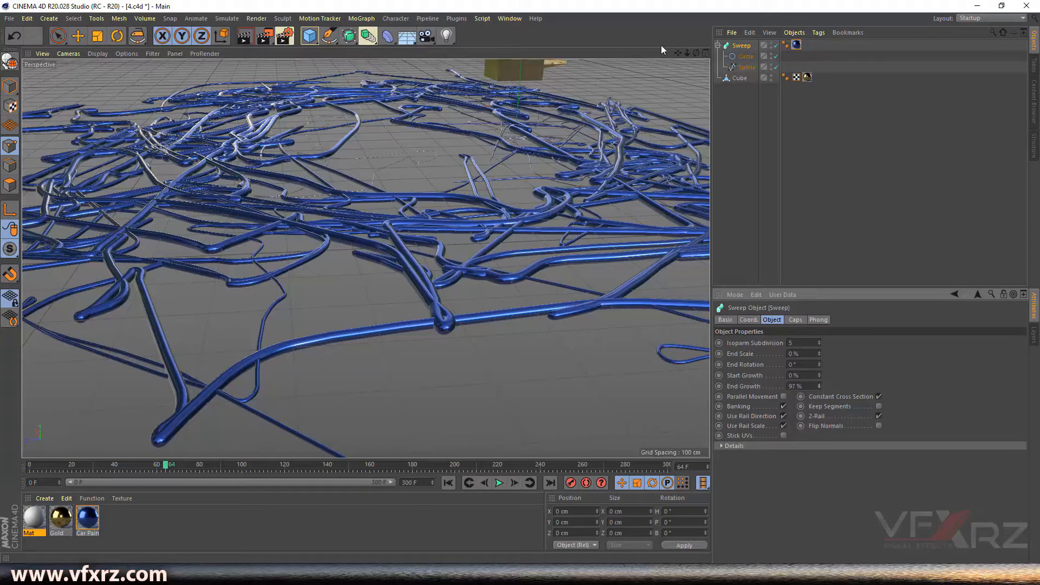
pyautogui.moveTo(696, 53); pyautogui.dragTo(693, 151)
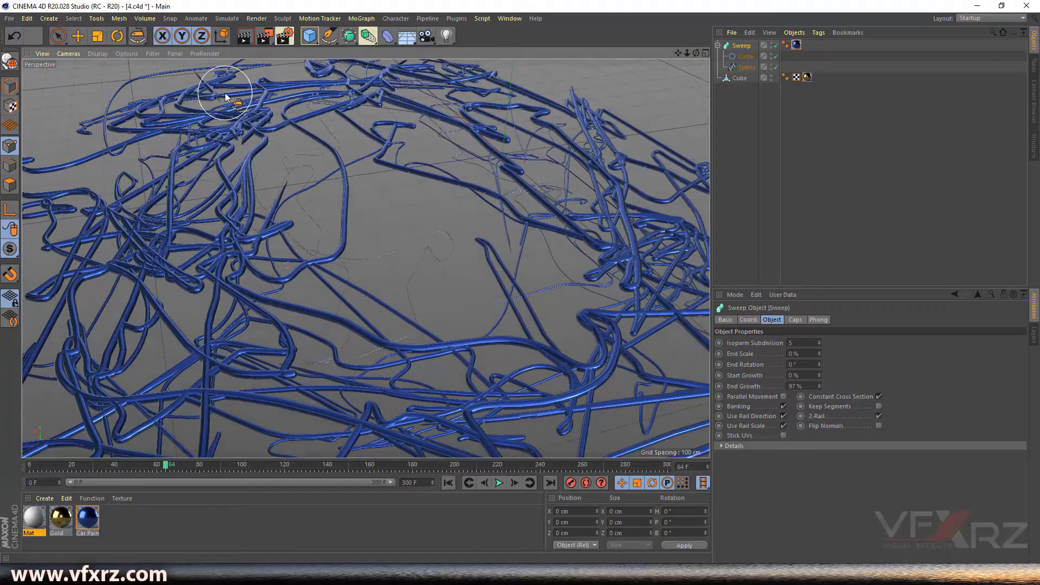
# - Delete the Sweep with its child splines and add a Bezier generator to the scene
pyautogui.click(349, 38)
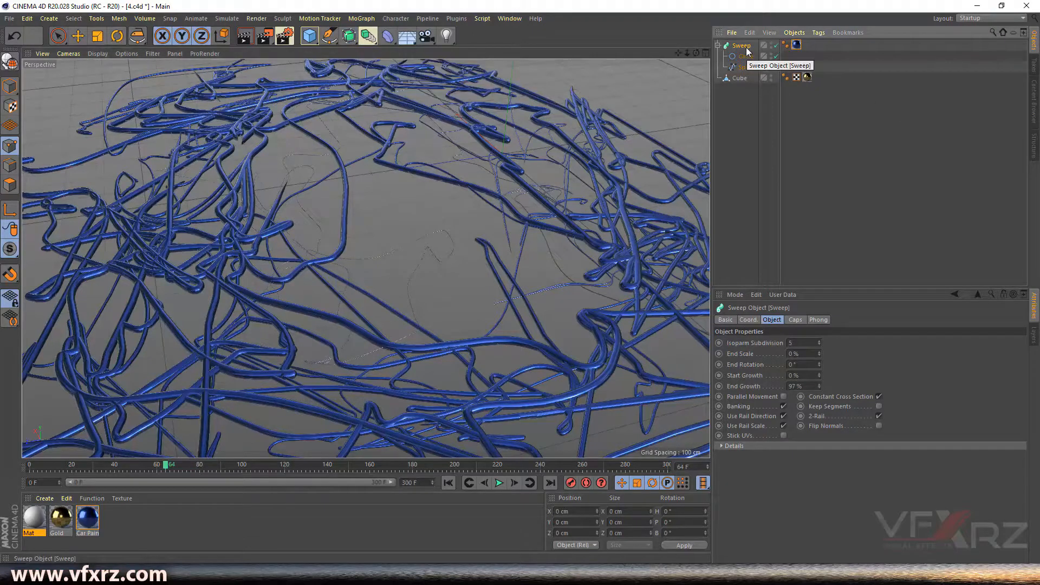
pyautogui.press('Delete')
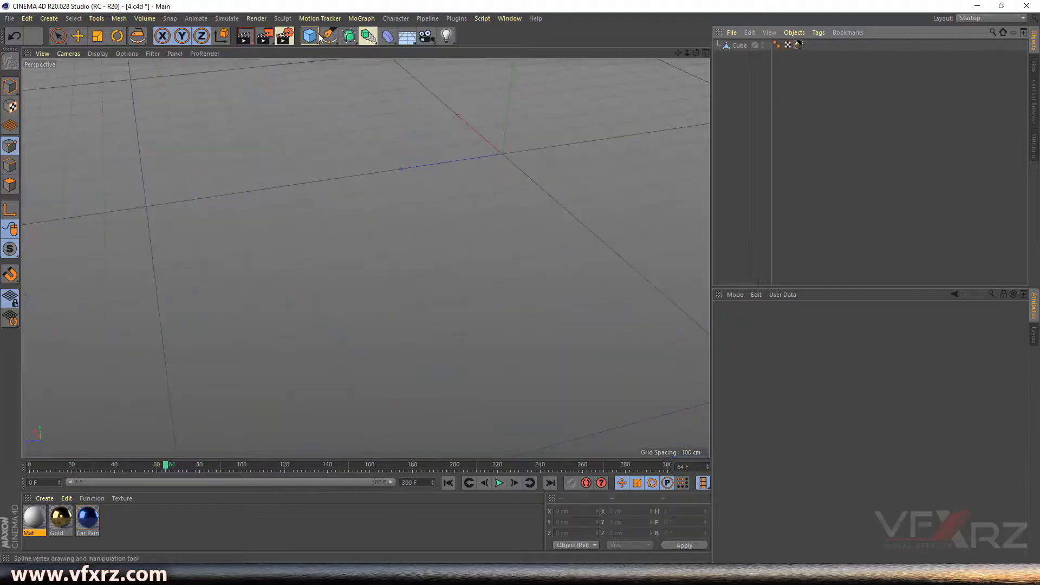
pyautogui.click(359, 39)
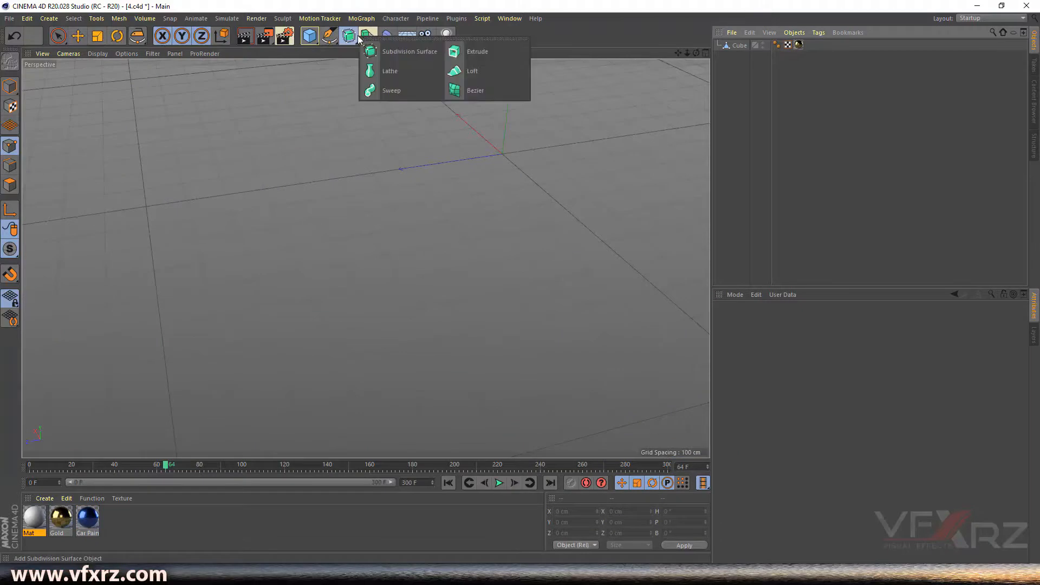
pyautogui.click(477, 90)
pyautogui.moveTo(695, 58); pyautogui.dragTo(710, 55)
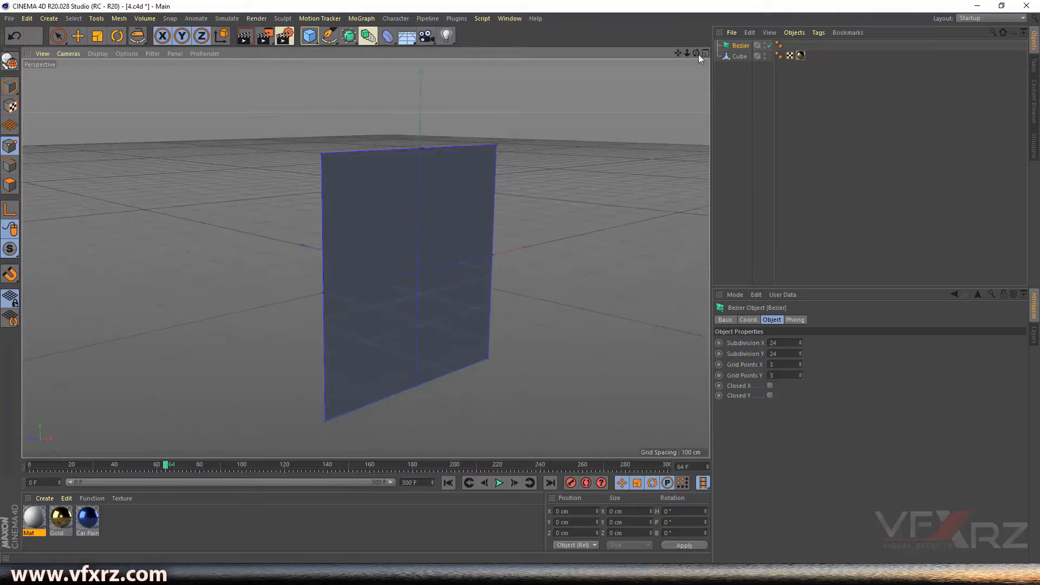
pyautogui.moveTo(687, 53); pyautogui.dragTo(678, 54)
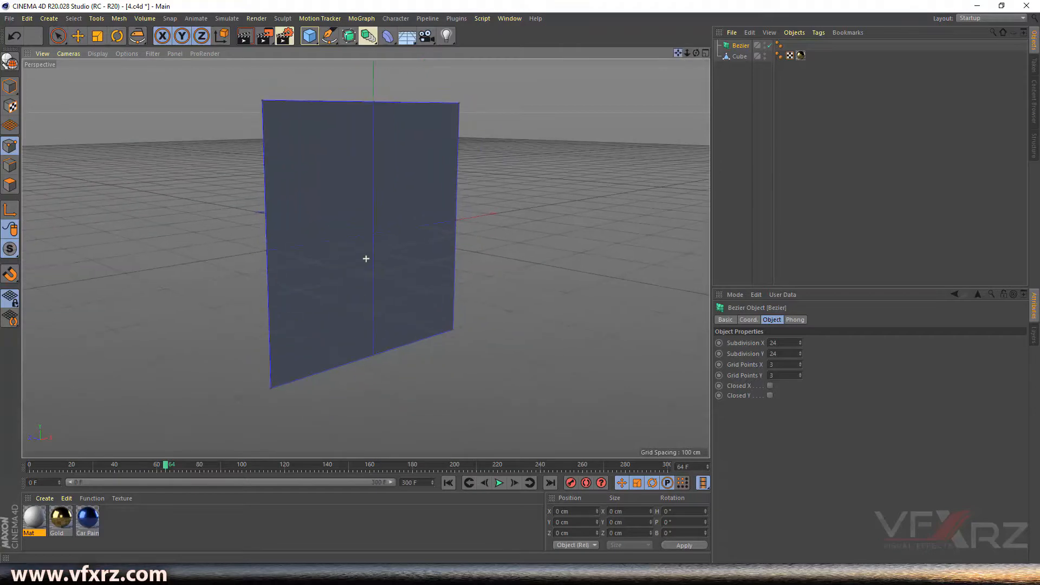
# - Examine the Bezier surface's control points by selecting several corner, edge and centre points with the Move tool
pyautogui.click(740, 58)
pyautogui.click(740, 45)
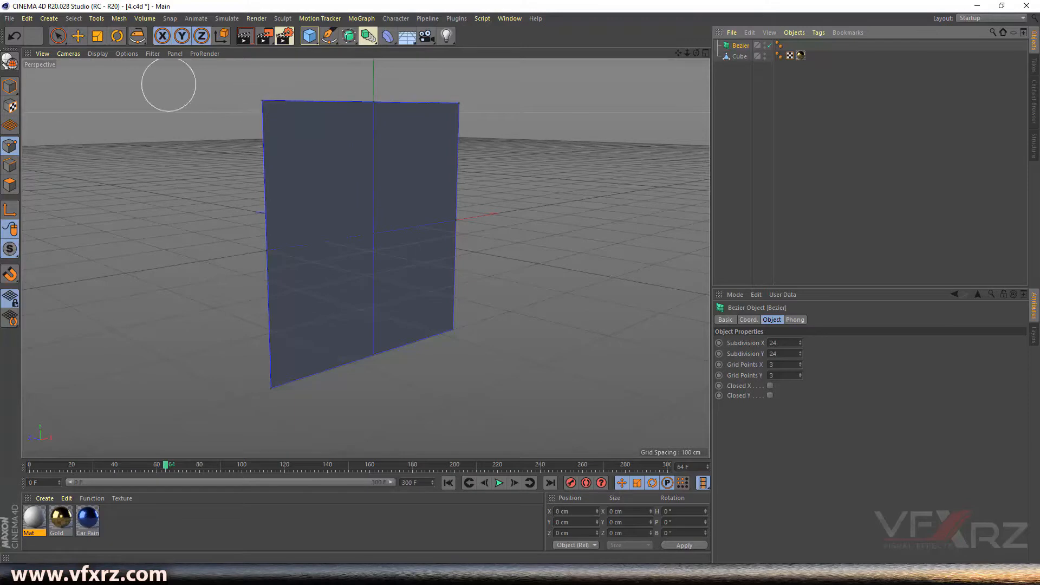
pyautogui.click(58, 37)
pyautogui.click(77, 36)
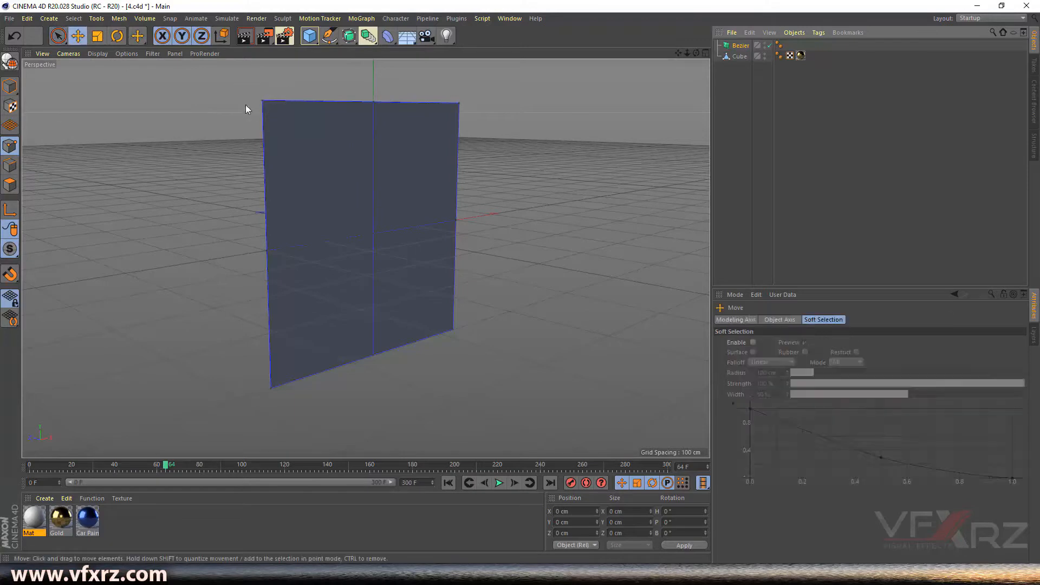
pyautogui.click(262, 101)
pyautogui.click(373, 102)
pyautogui.click(460, 102)
pyautogui.click(374, 230)
pyautogui.click(456, 222)
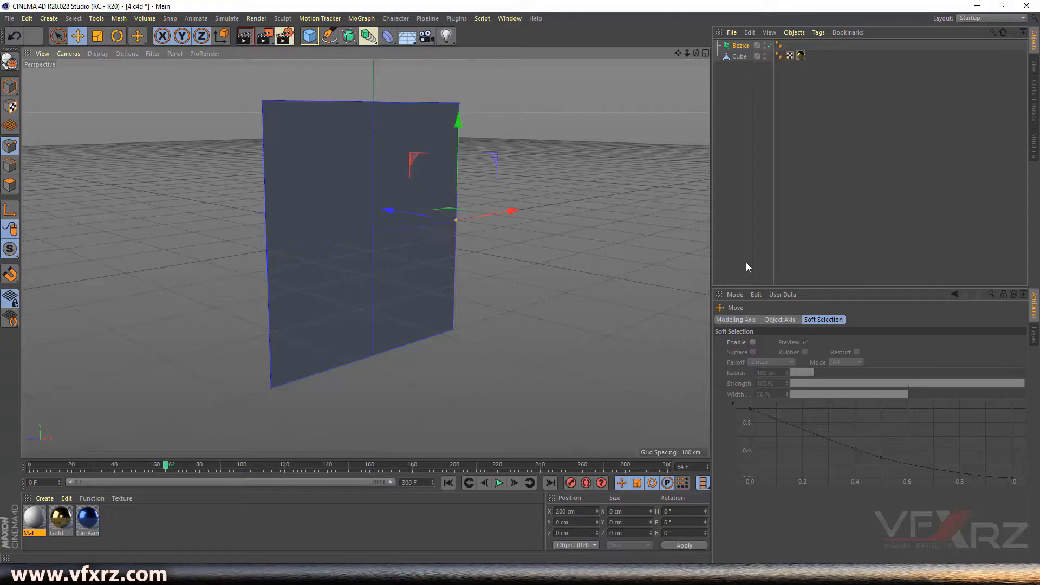
# - Set the Bezier object's Grid Points X and Grid Points Y to 5
pyautogui.click(738, 47)
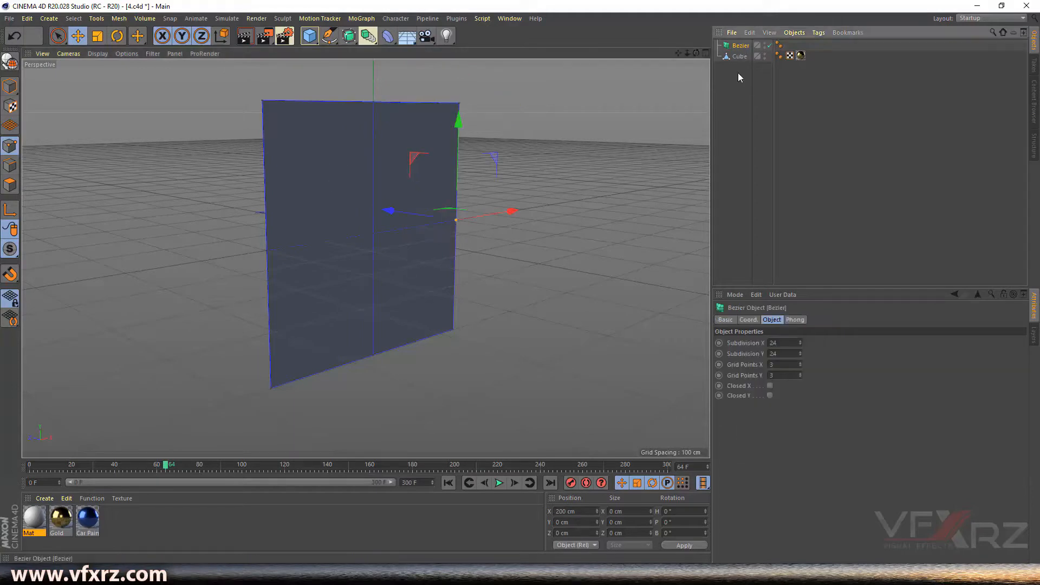
pyautogui.click(771, 364)
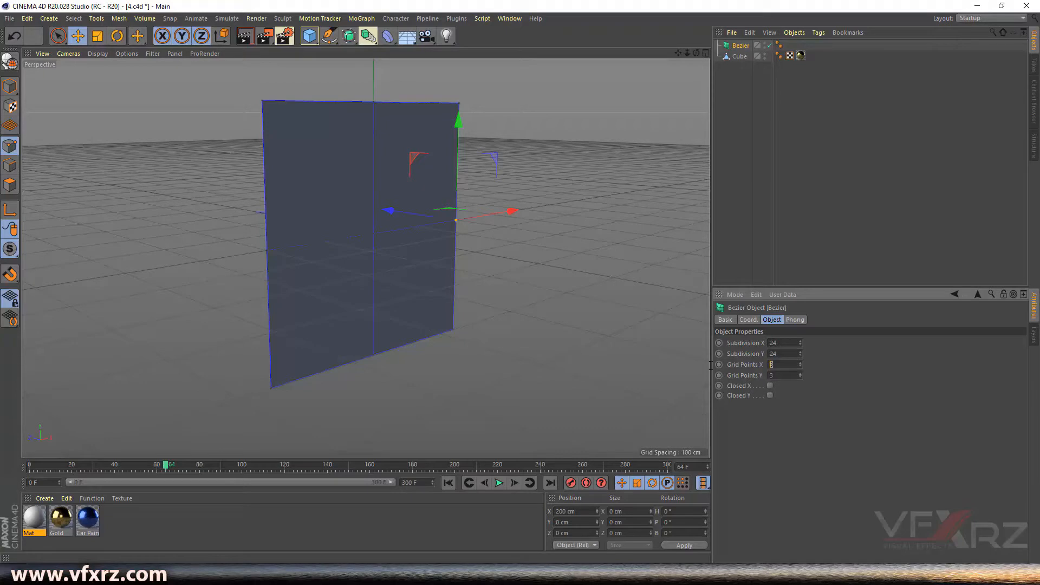
pyautogui.write('55')
pyautogui.press('Return')
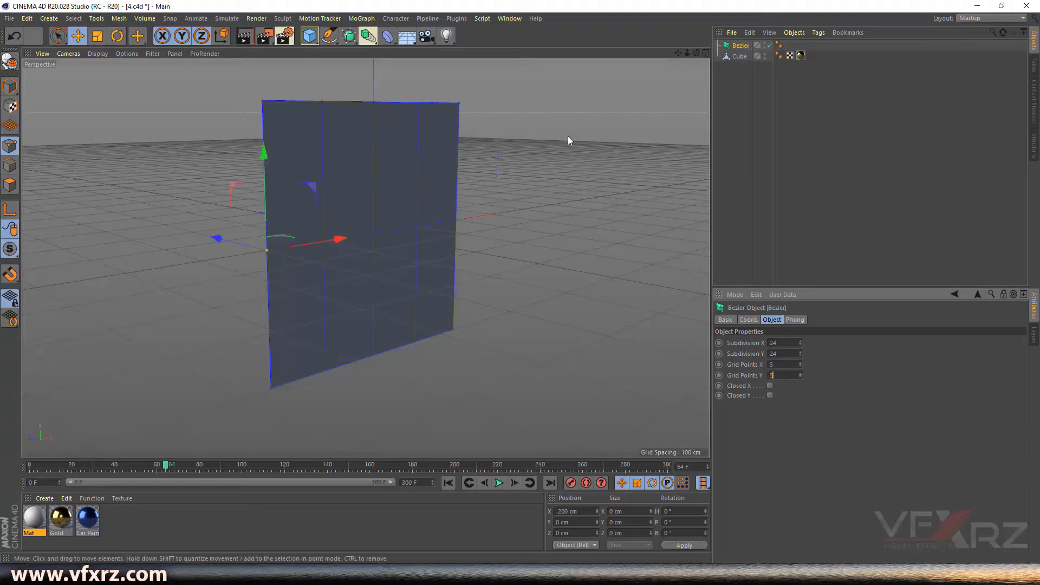
pyautogui.moveTo(686, 53); pyautogui.dragTo(684, 56)
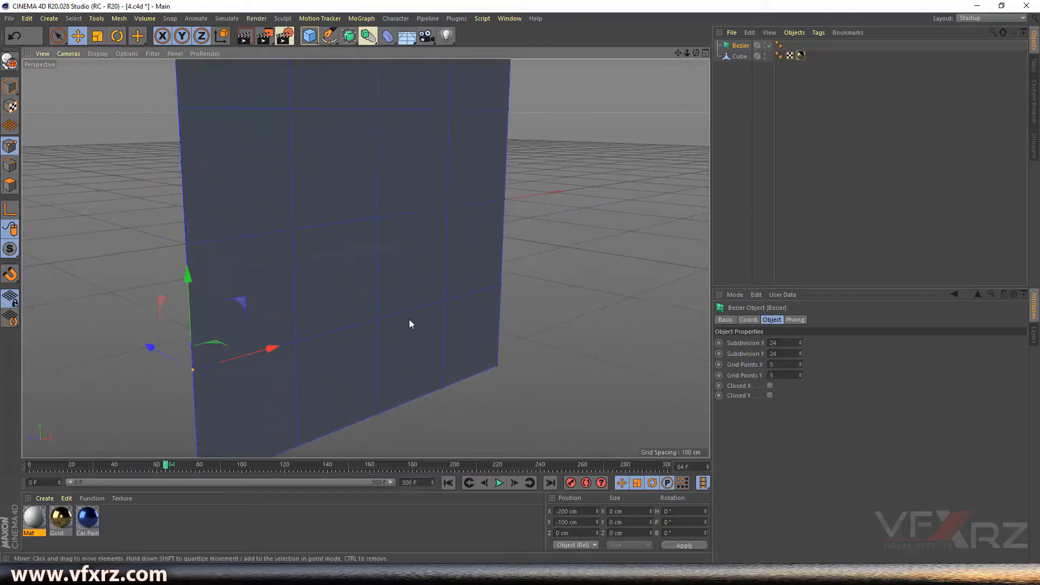
pyautogui.moveTo(679, 52); pyautogui.dragTo(677, 57)
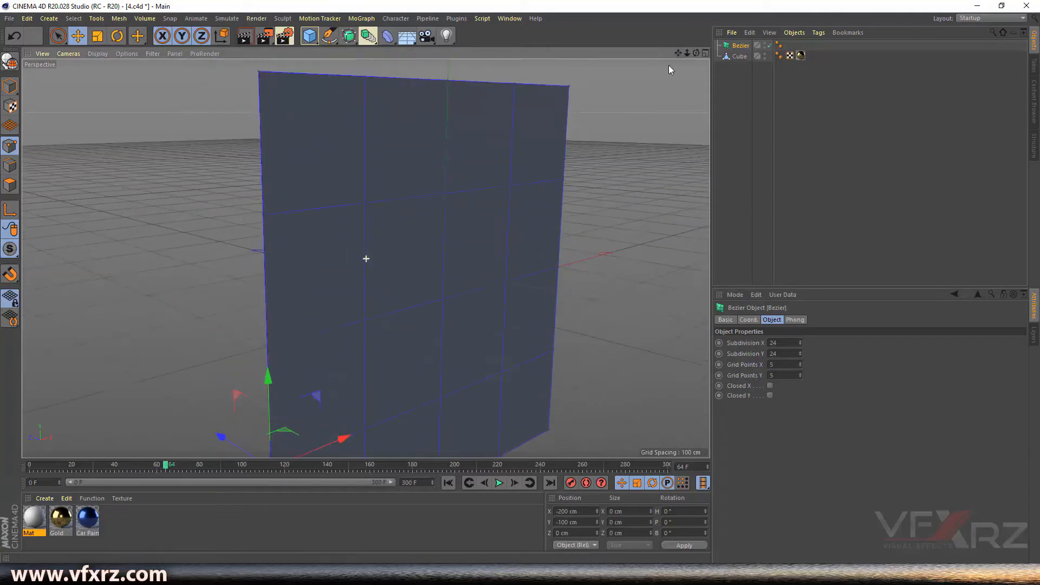
# - Pull the upper middle control point of the Bezier surface out along the Z axis to form a large bulge
pyautogui.click(446, 194)
pyautogui.moveTo(379, 187); pyautogui.dragTo(647, 257)
pyautogui.moveTo(696, 53); pyautogui.dragTo(579, 30)
pyautogui.moveTo(679, 53); pyautogui.dragTo(481, 283)
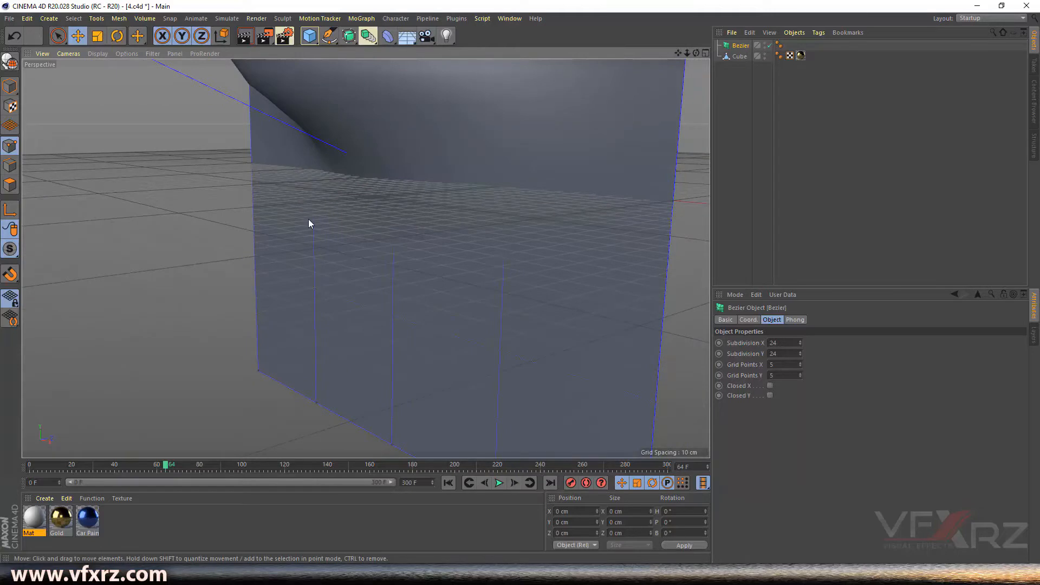
# - Move more control points in the lower half of the Bezier surface along the Z axis to shape additional bulges
pyautogui.click(743, 46)
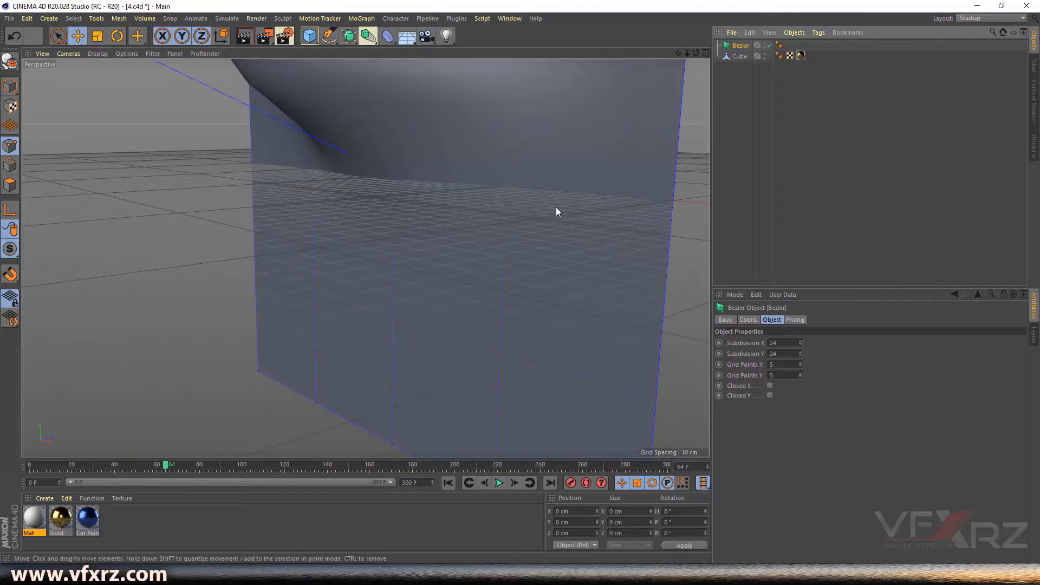
pyautogui.scroll(-3, 560, 213)
pyautogui.click(515, 315)
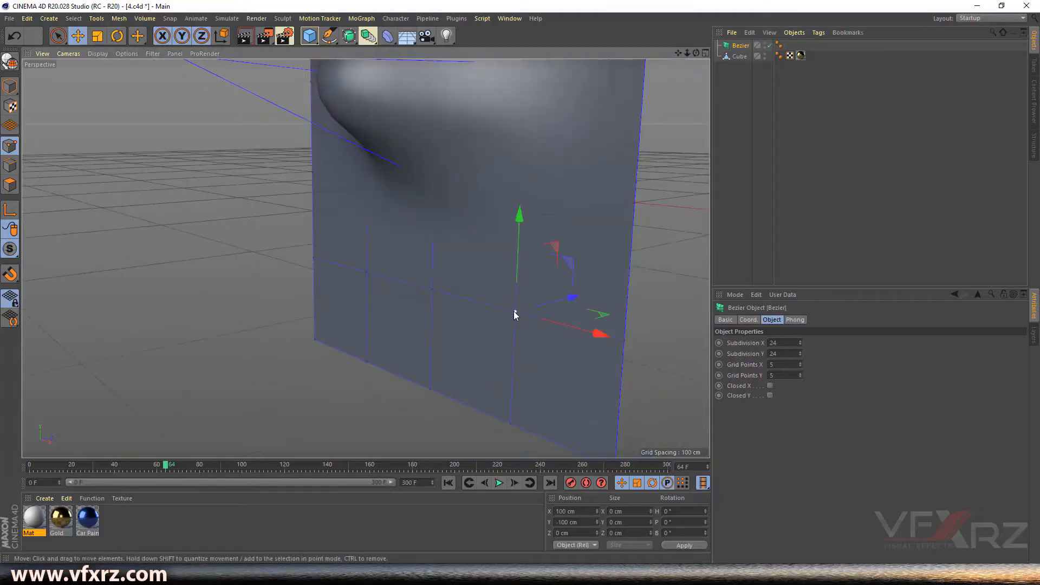
pyautogui.moveTo(566, 300); pyautogui.dragTo(704, 264)
pyautogui.moveTo(698, 54); pyautogui.dragTo(614, 40)
pyautogui.keyDown('alt'); pyautogui.moveTo(447, 312); pyautogui.dragTo(423, 323); pyautogui.keyUp('alt')
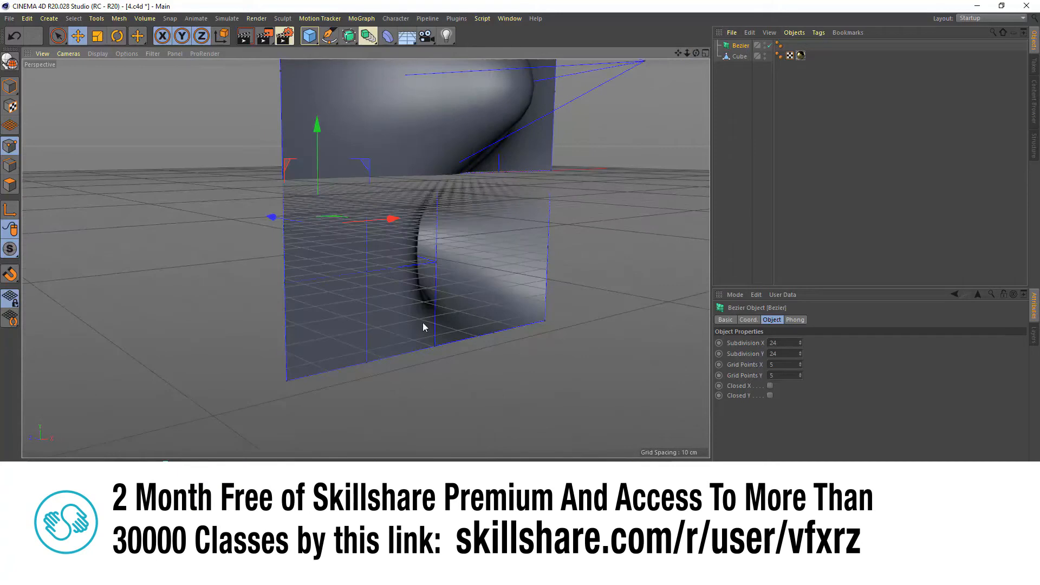
pyautogui.moveTo(368, 276); pyautogui.dragTo(268, 272)
pyautogui.moveTo(696, 53); pyautogui.dragTo(939, 65)
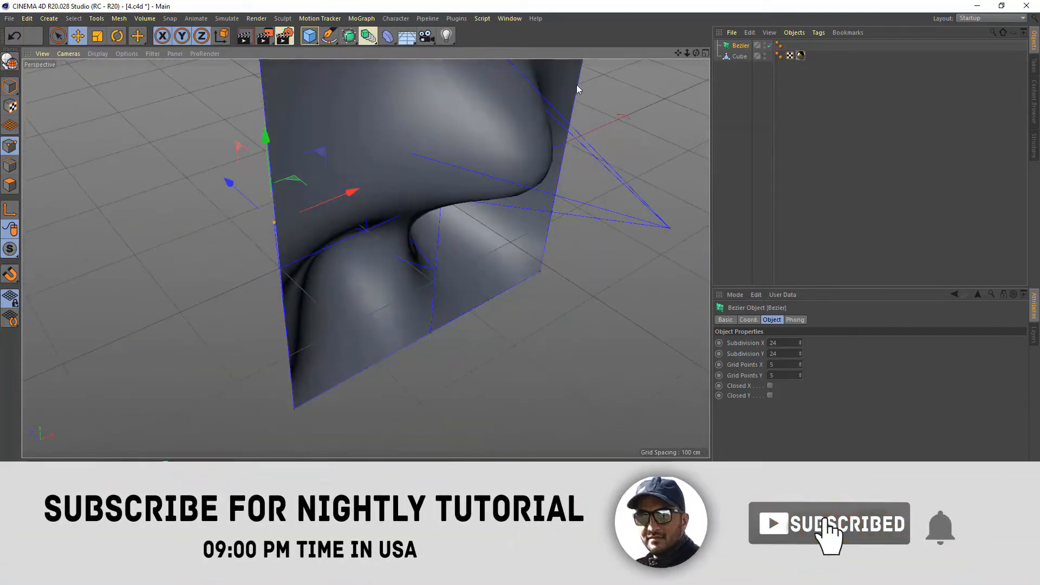
pyautogui.moveTo(677, 53); pyautogui.dragTo(727, 128)
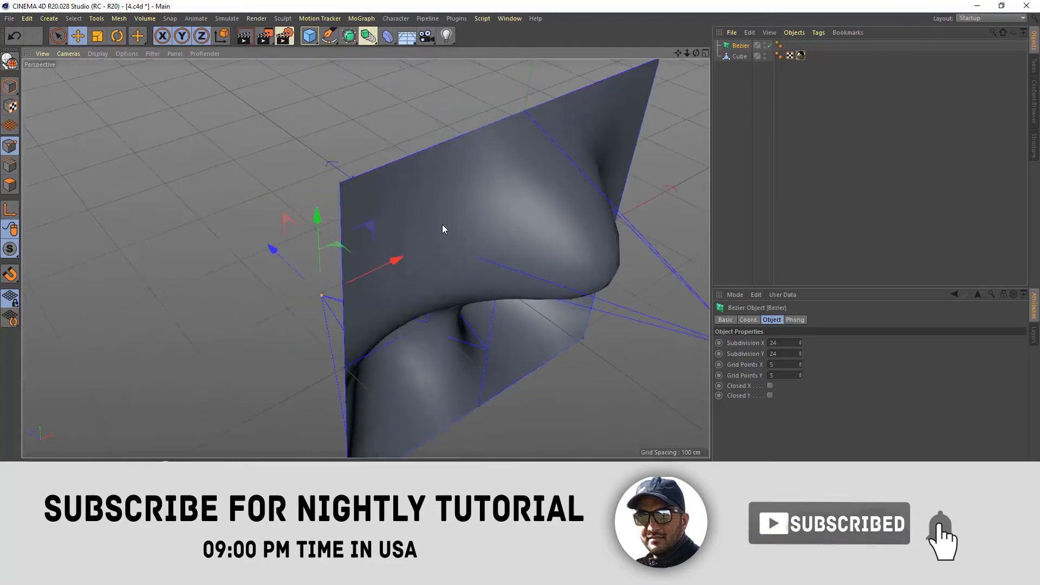
# - Bend both upper corners of the Bezier surface along the Z axis, moving the second one to about Z -238 cm
pyautogui.click(341, 184)
pyautogui.moveTo(307, 162); pyautogui.dragTo(478, 264)
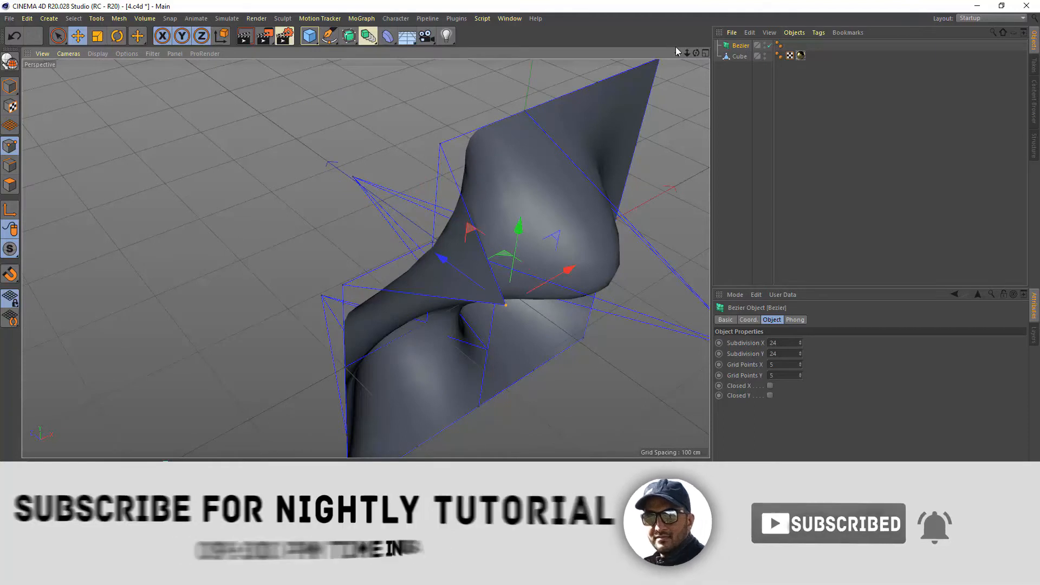
pyautogui.moveTo(696, 53); pyautogui.dragTo(585, 39)
pyautogui.click(538, 87)
pyautogui.moveTo(574, 74); pyautogui.dragTo(350, 192)
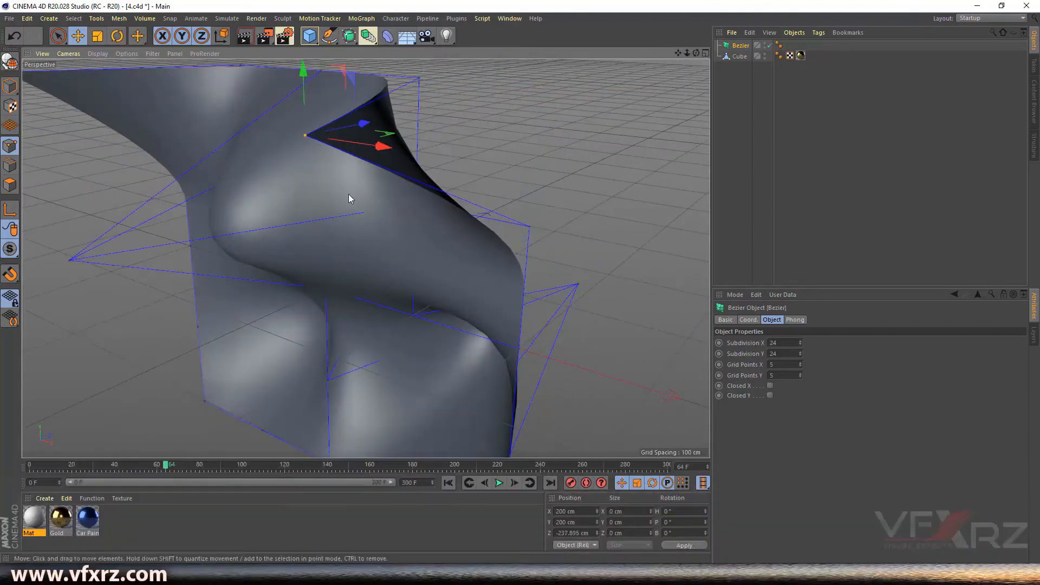
# - Bring up the list of modeling generators that includes Array, Boole, Instance and Cloner
pyautogui.moveTo(696, 54); pyautogui.dragTo(553, 73)
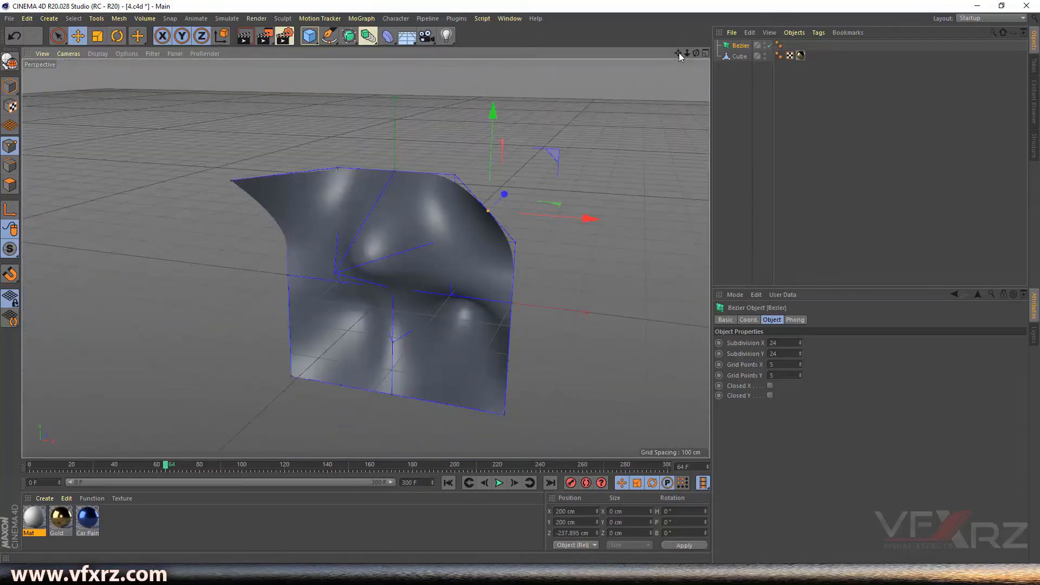
pyautogui.moveTo(678, 53); pyautogui.dragTo(712, 2)
pyautogui.click(366, 35)
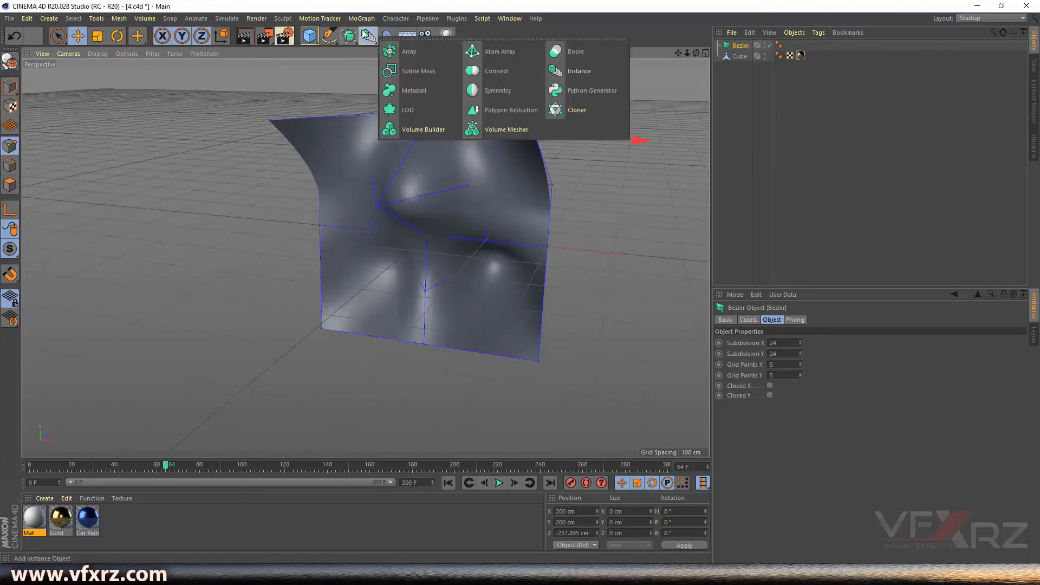